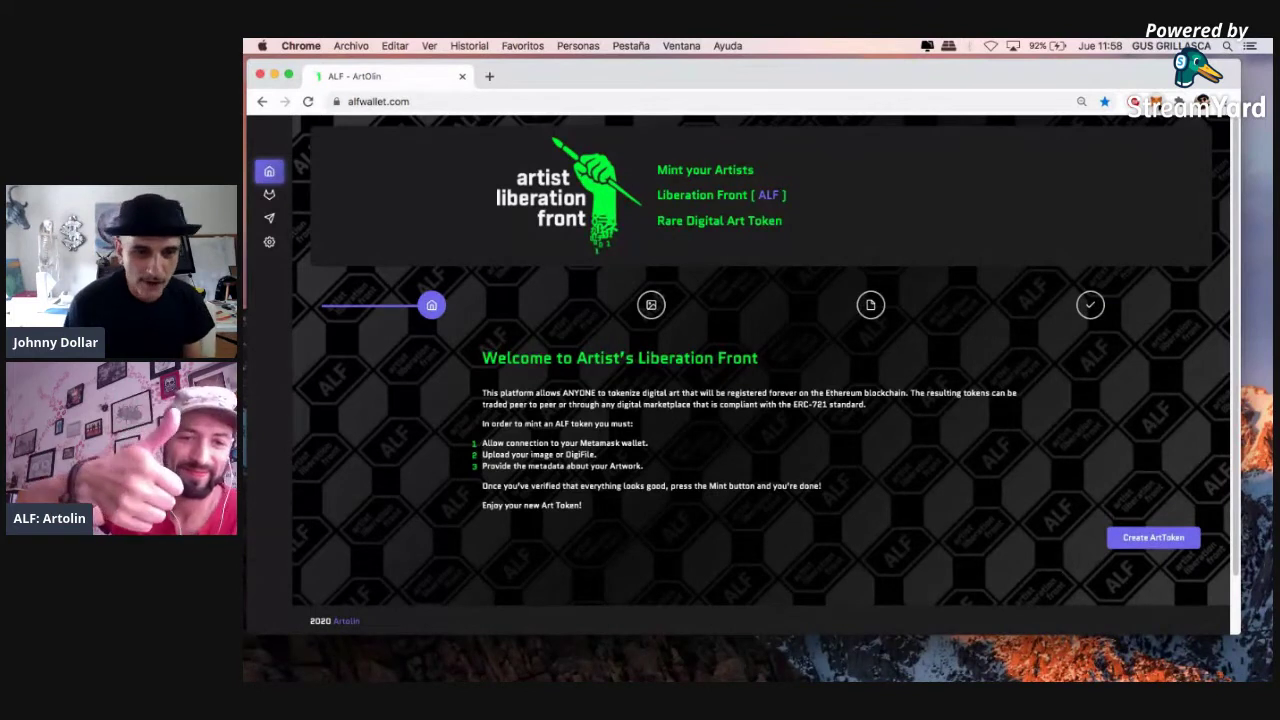
- Check the MetaMask account's connection and balance, dismissing the notice about connected accounts
click(1157, 102)
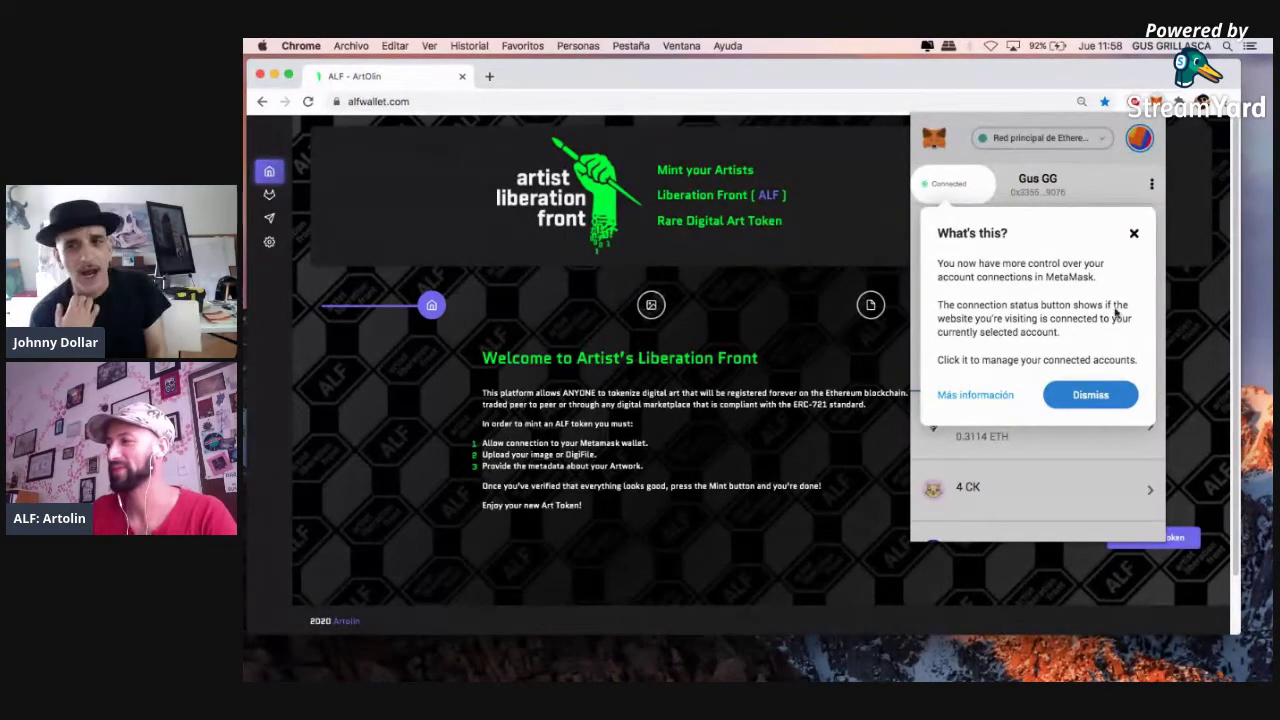
click(1134, 234)
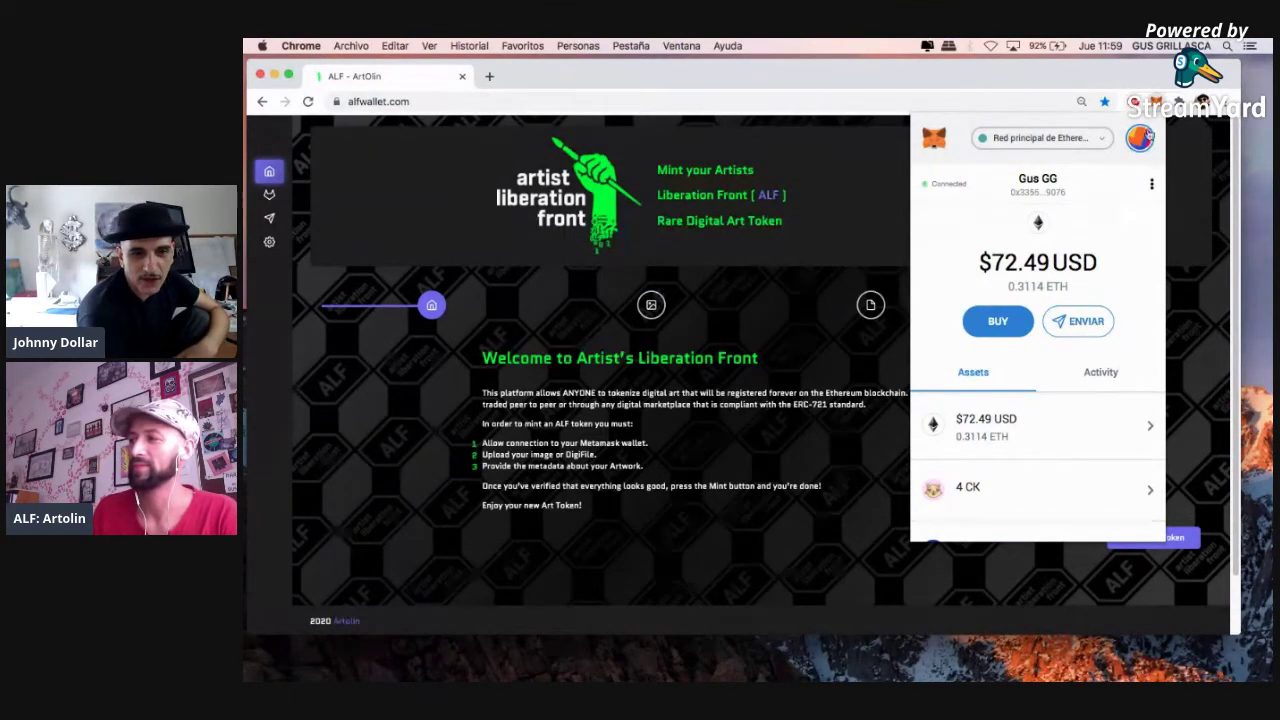
key(Escape)
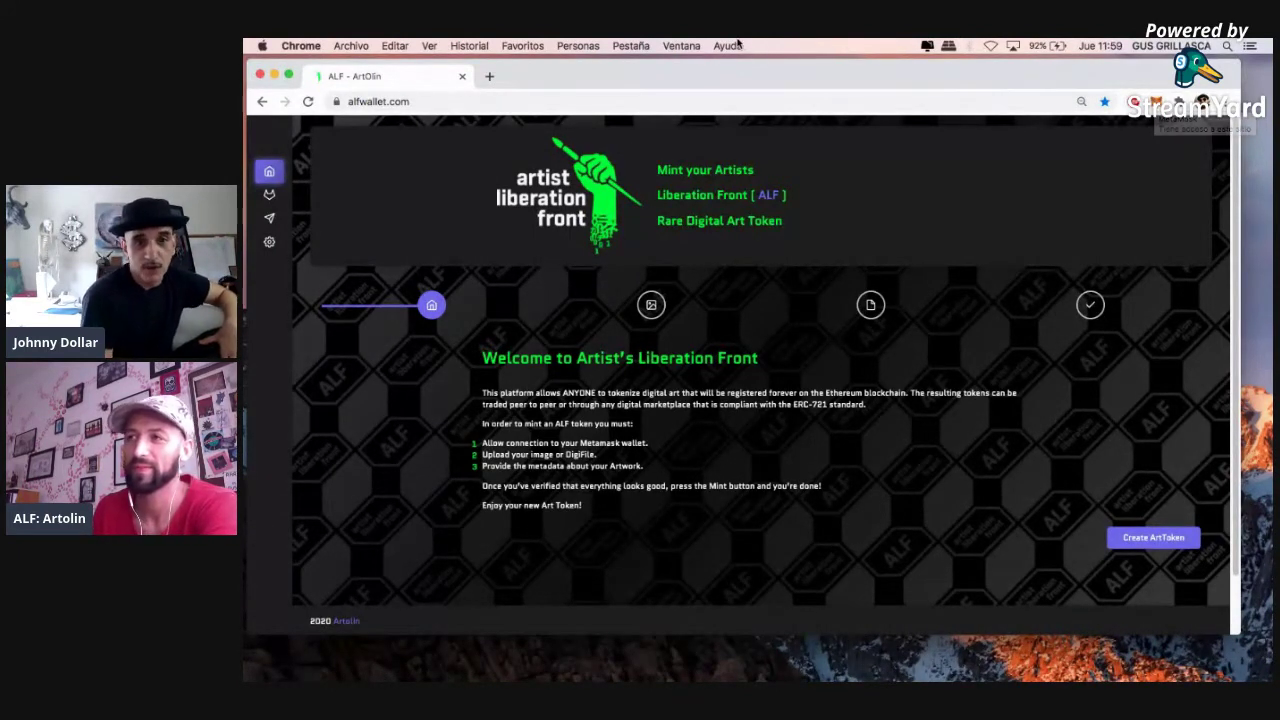
click(289, 79)
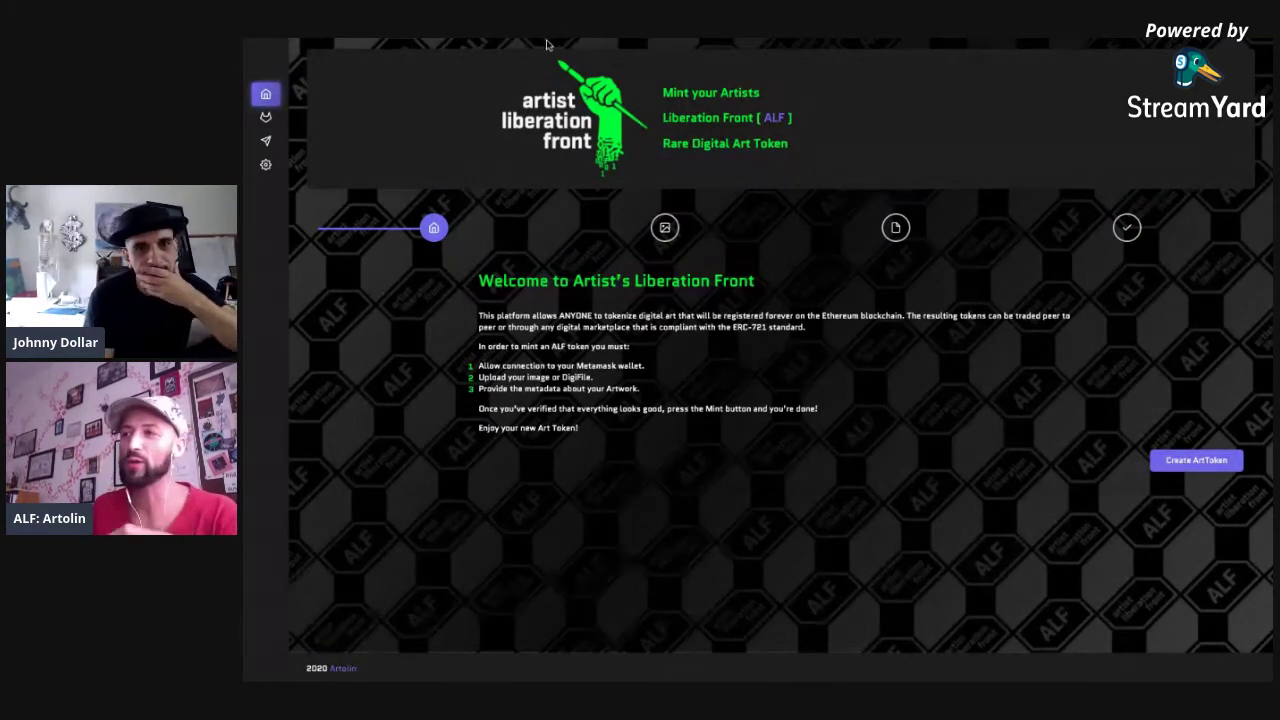
mouse_move(388, 76)
click(285, 63)
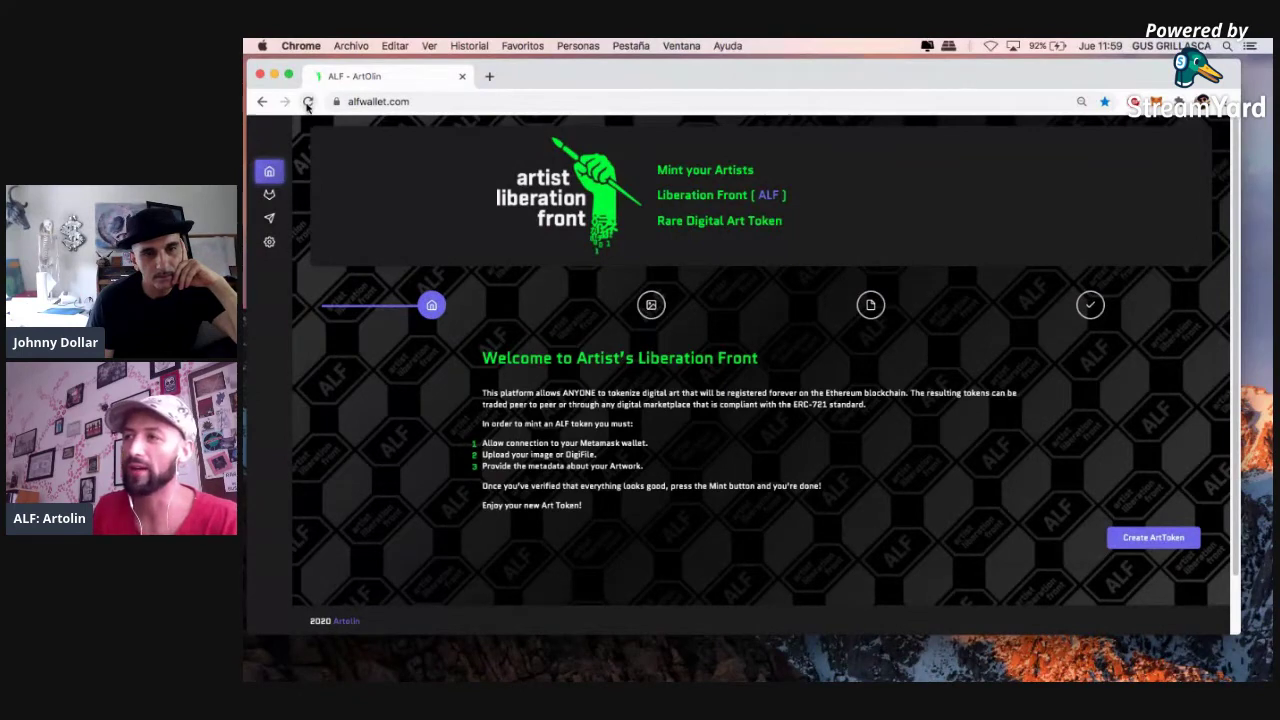
- Reload the alfwallet.com page, acknowledge the Ethereum Mainnet connection and check the account in MetaMask
click(308, 102)
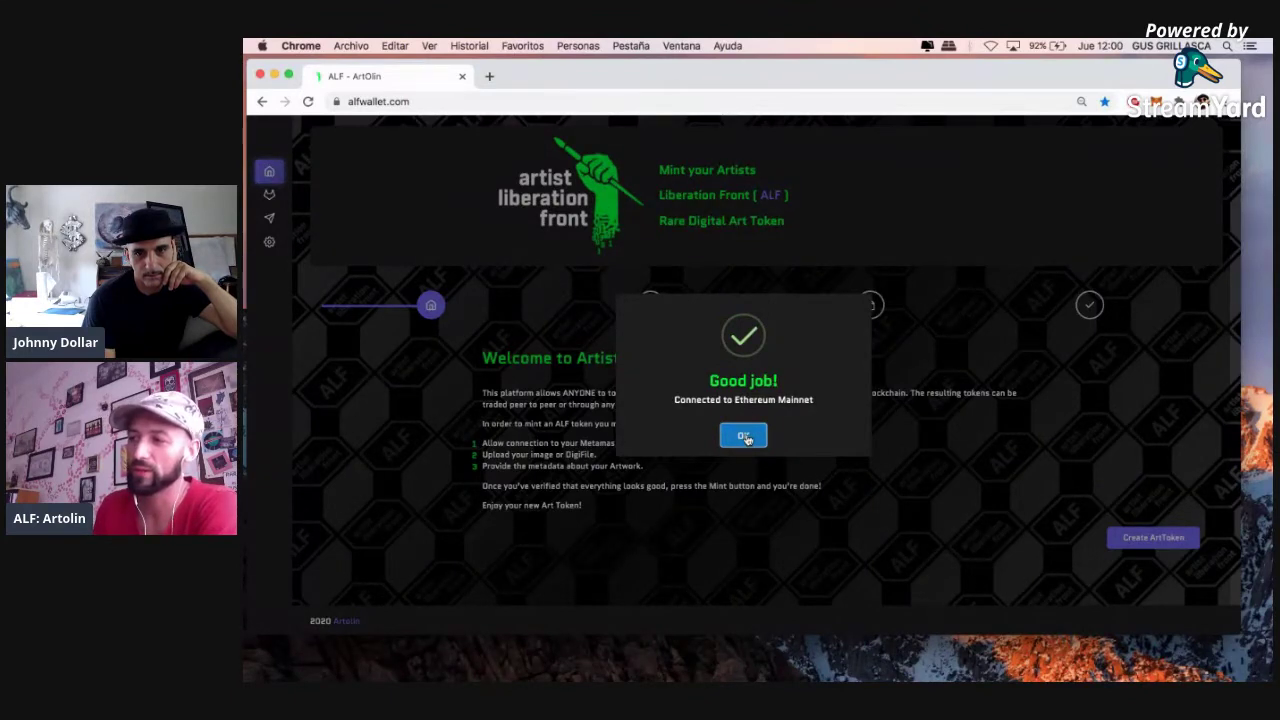
click(744, 437)
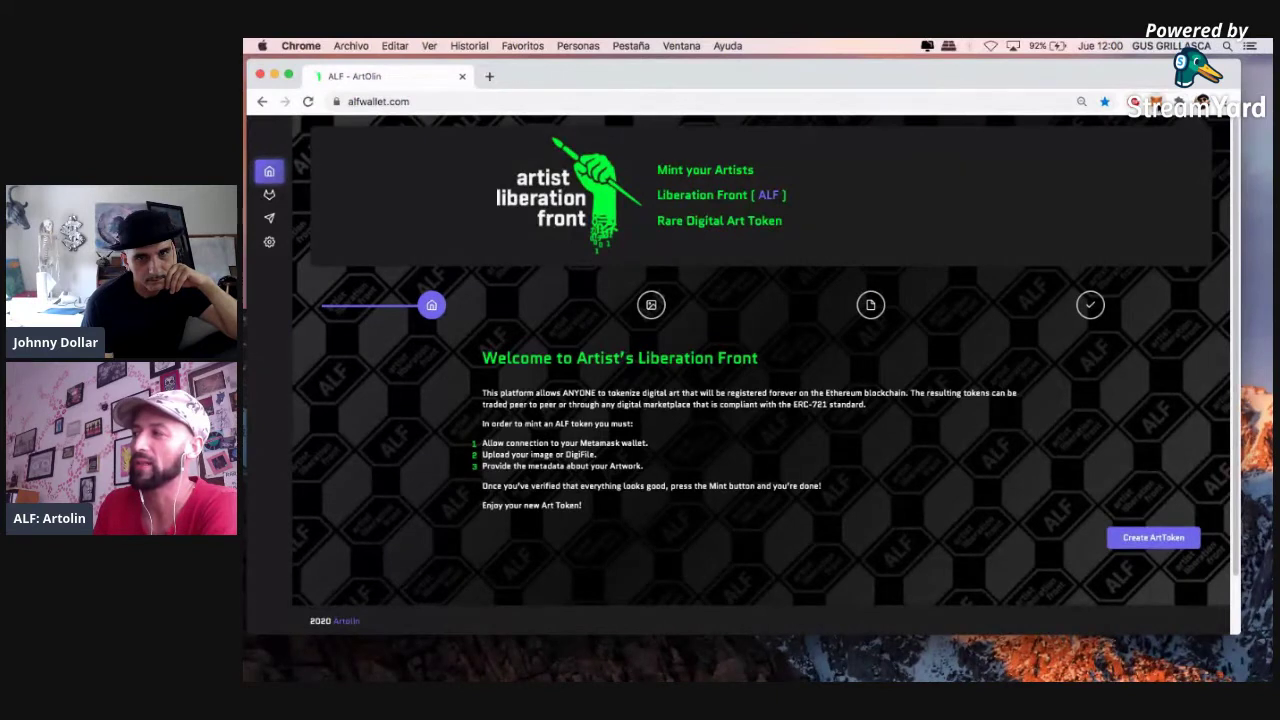
click(1158, 101)
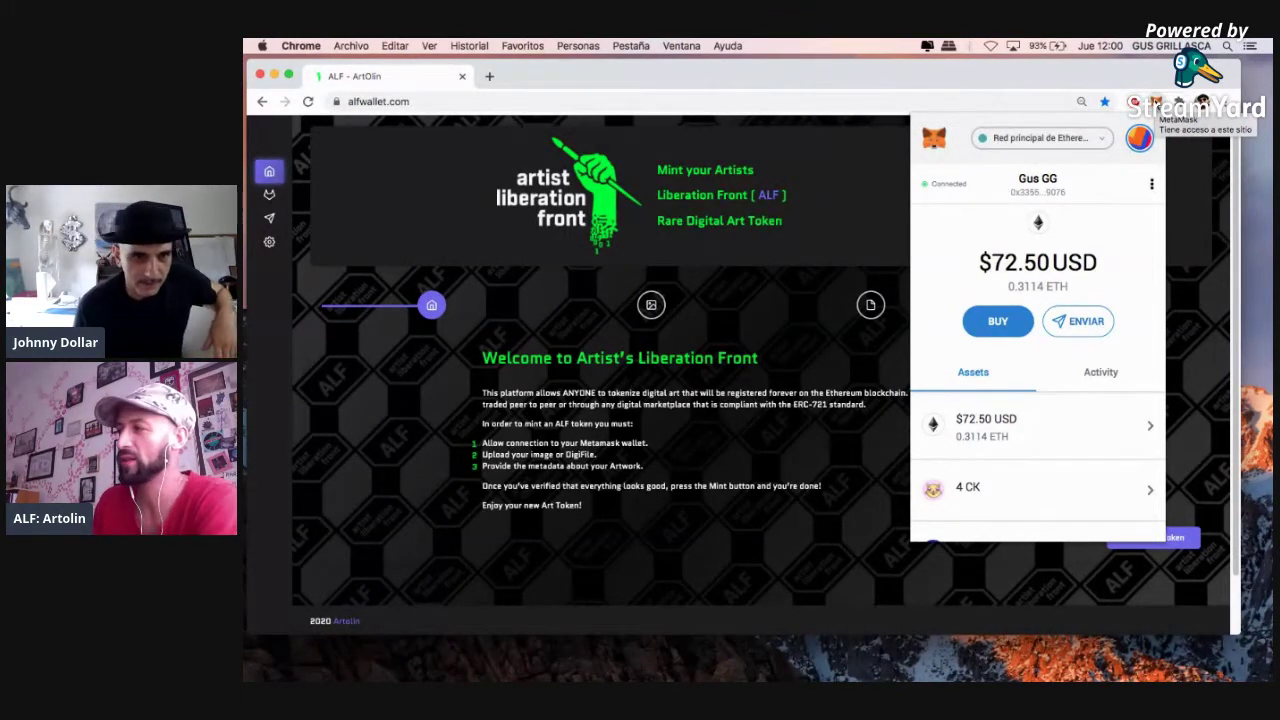
click(1157, 101)
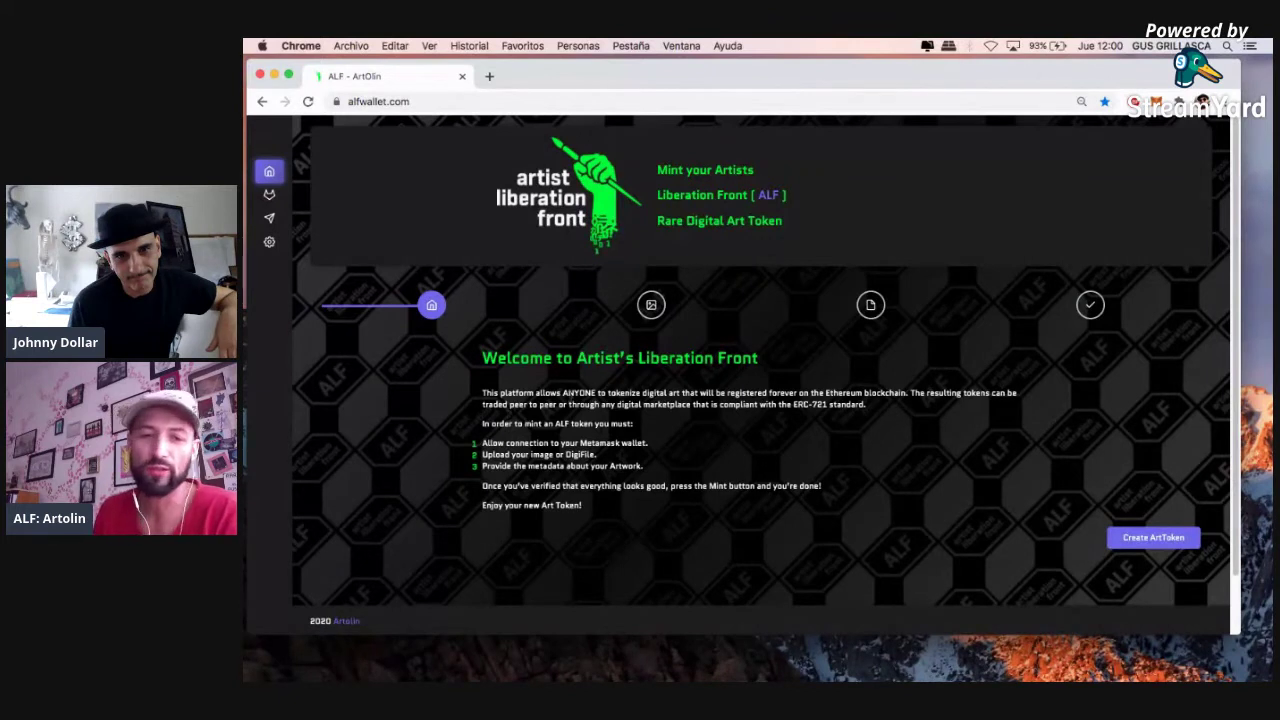
- Start a new ArtToken in a full-screen window and choose JohnnyGus.gif from the co-artist's folder on the desktop
click(1148, 541)
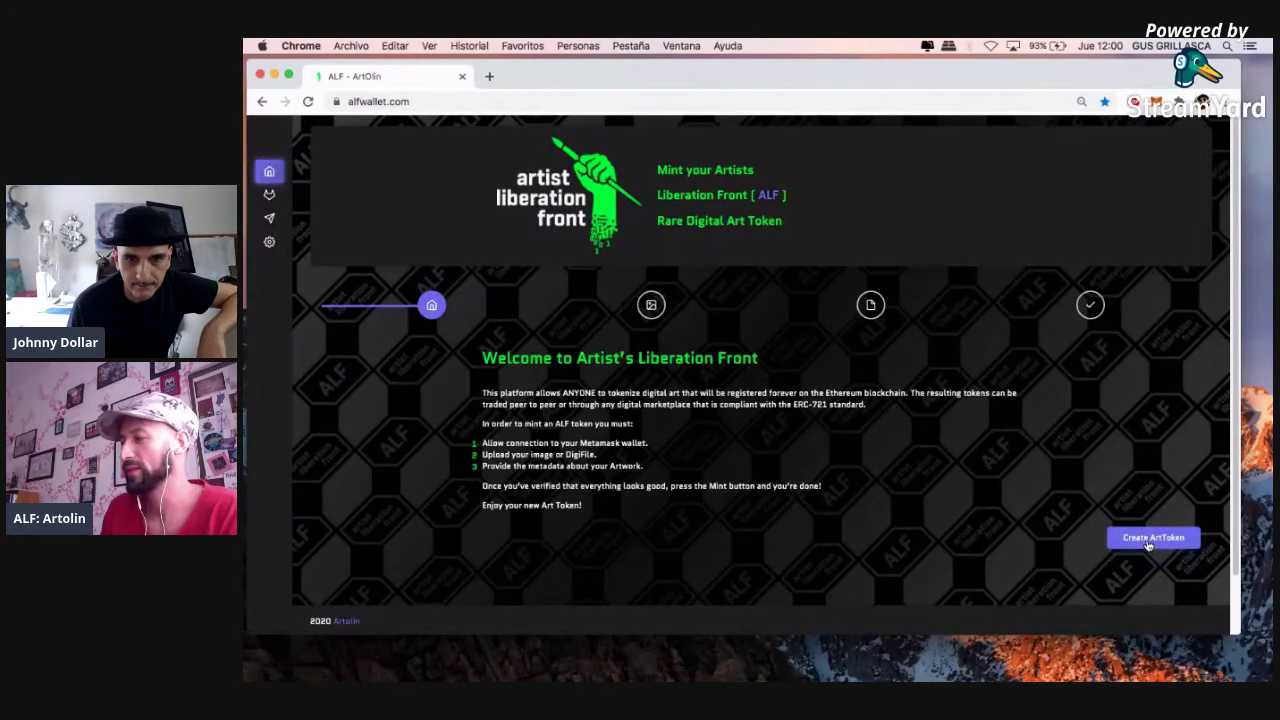
click(290, 75)
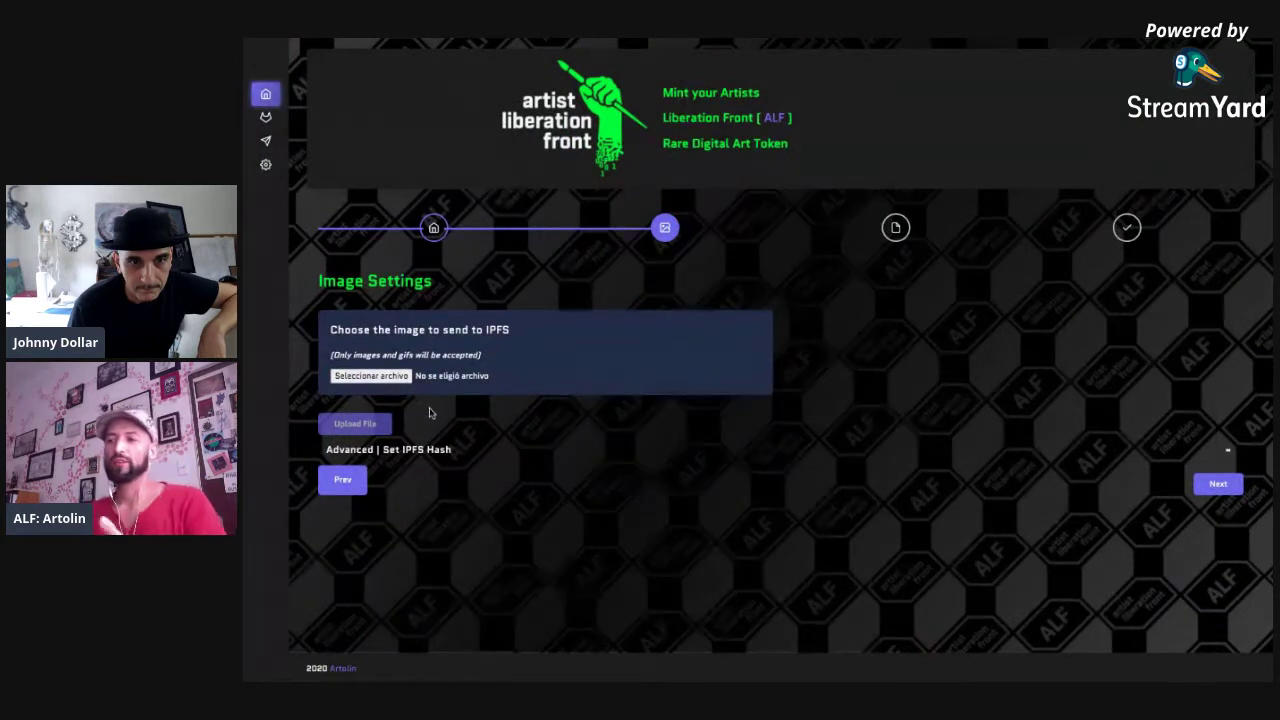
click(381, 377)
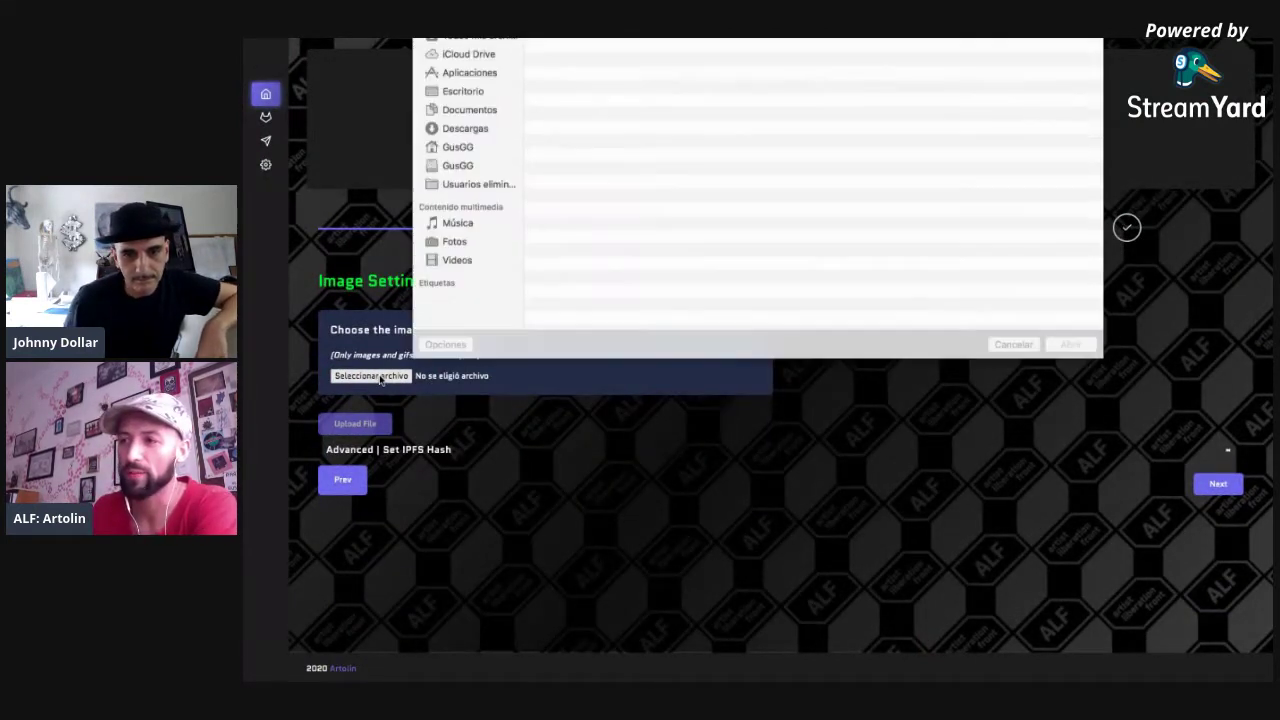
click(466, 148)
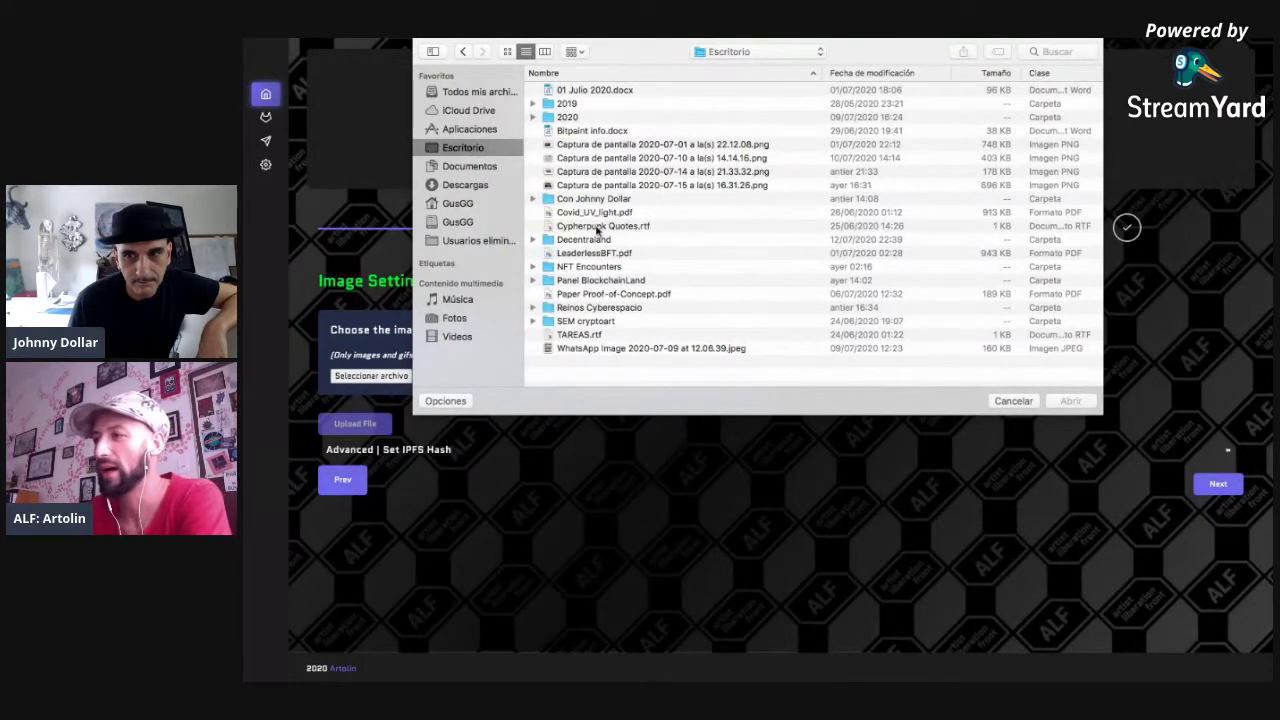
click(572, 200)
double_click(572, 200)
click(592, 348)
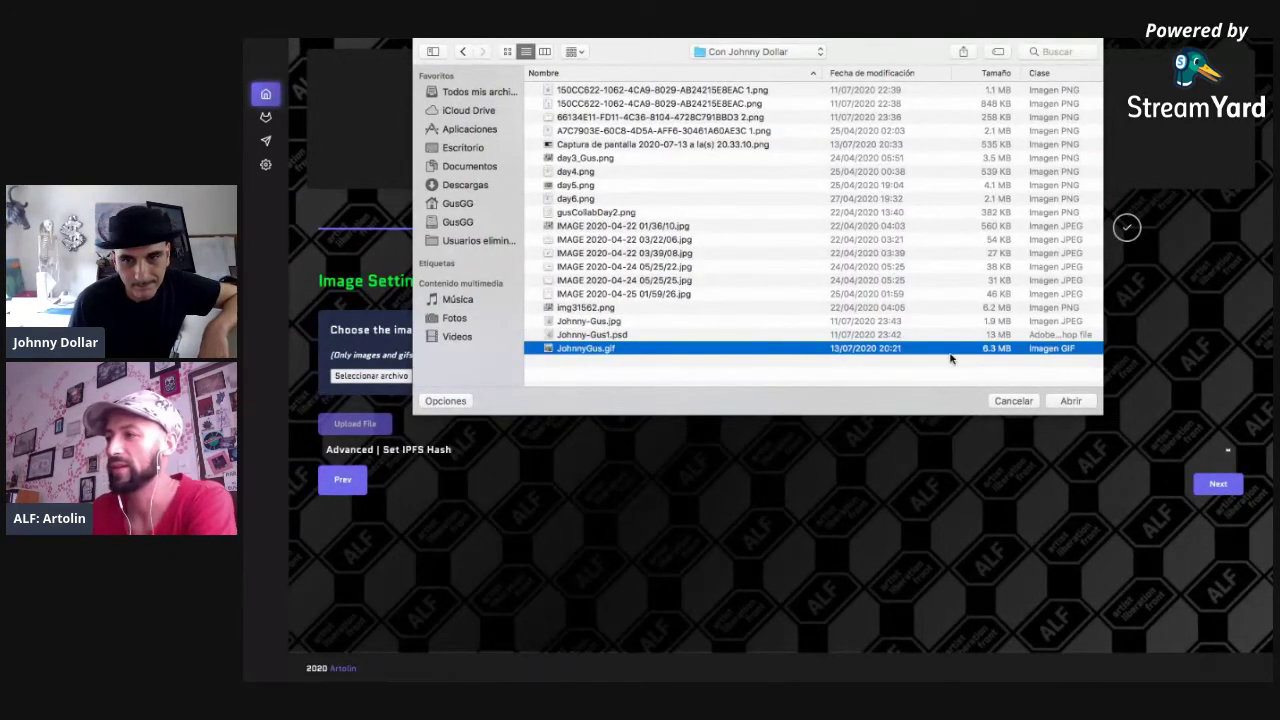
click(1070, 400)
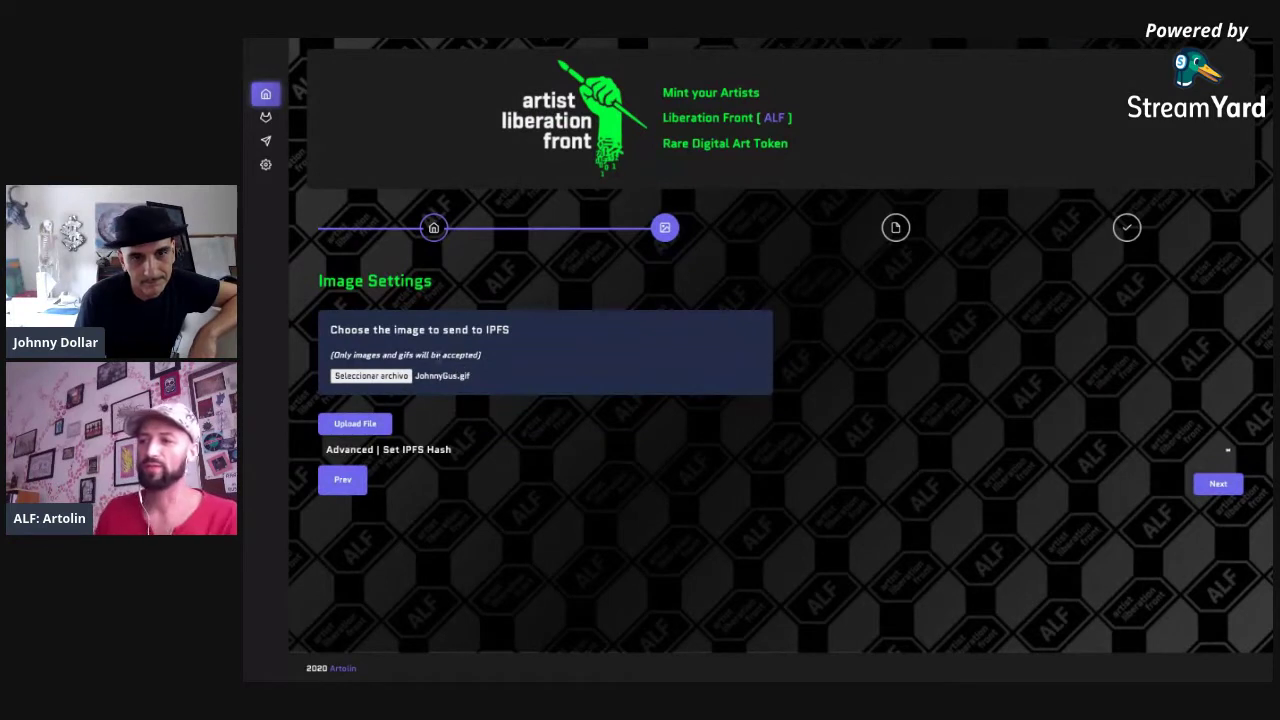
- Upload the chosen GIF to IPFS and look over its preview
click(360, 425)
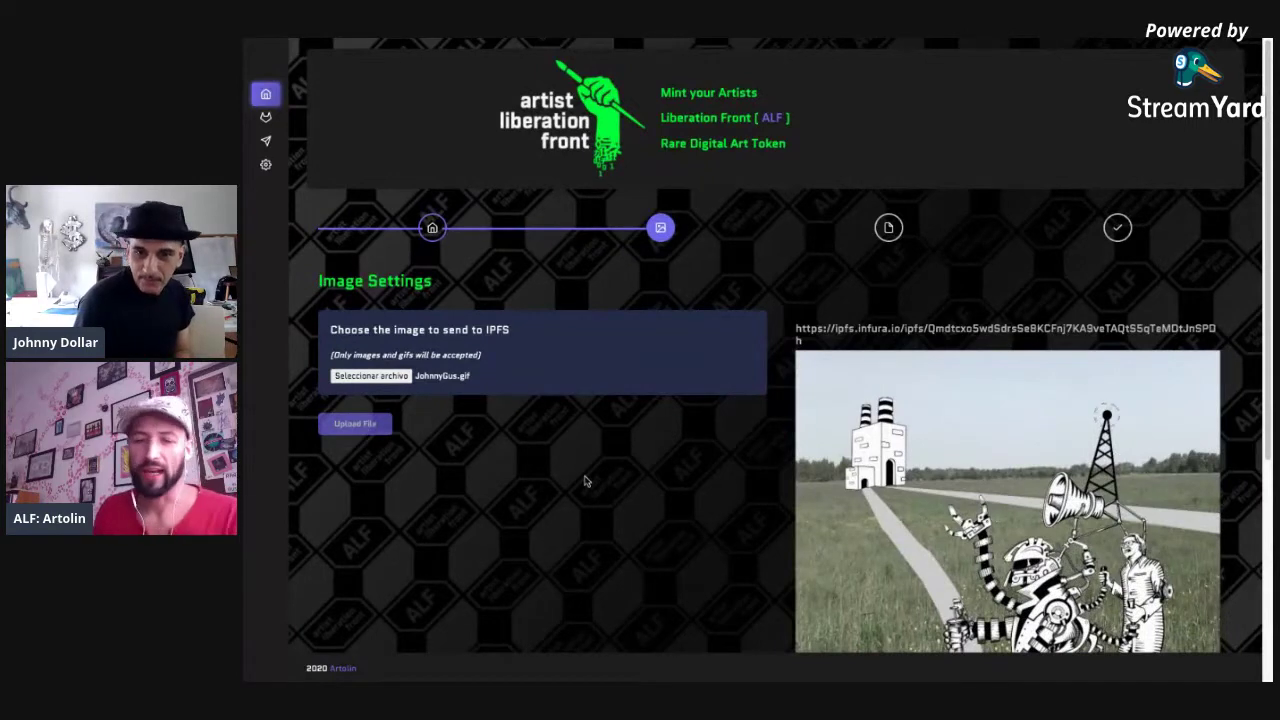
scroll(585, 481, down, 2)
scroll(585, 481, up, 2)
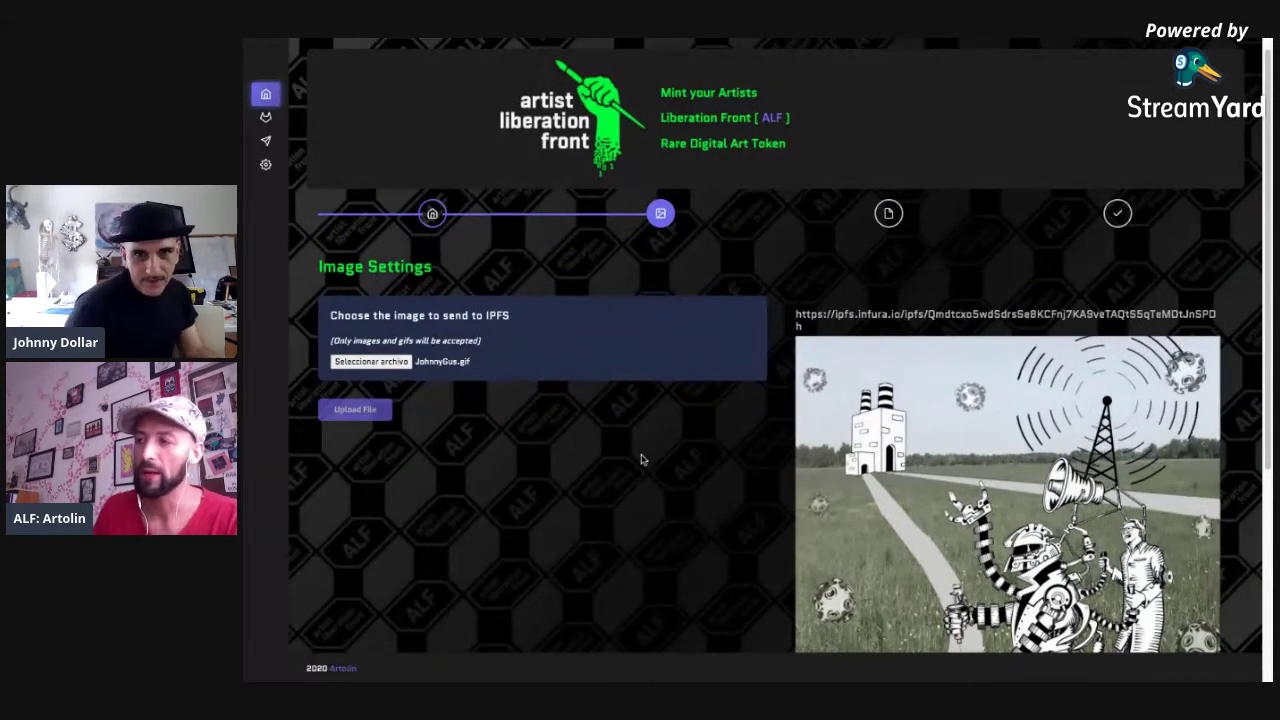
scroll(642, 459, down, 3)
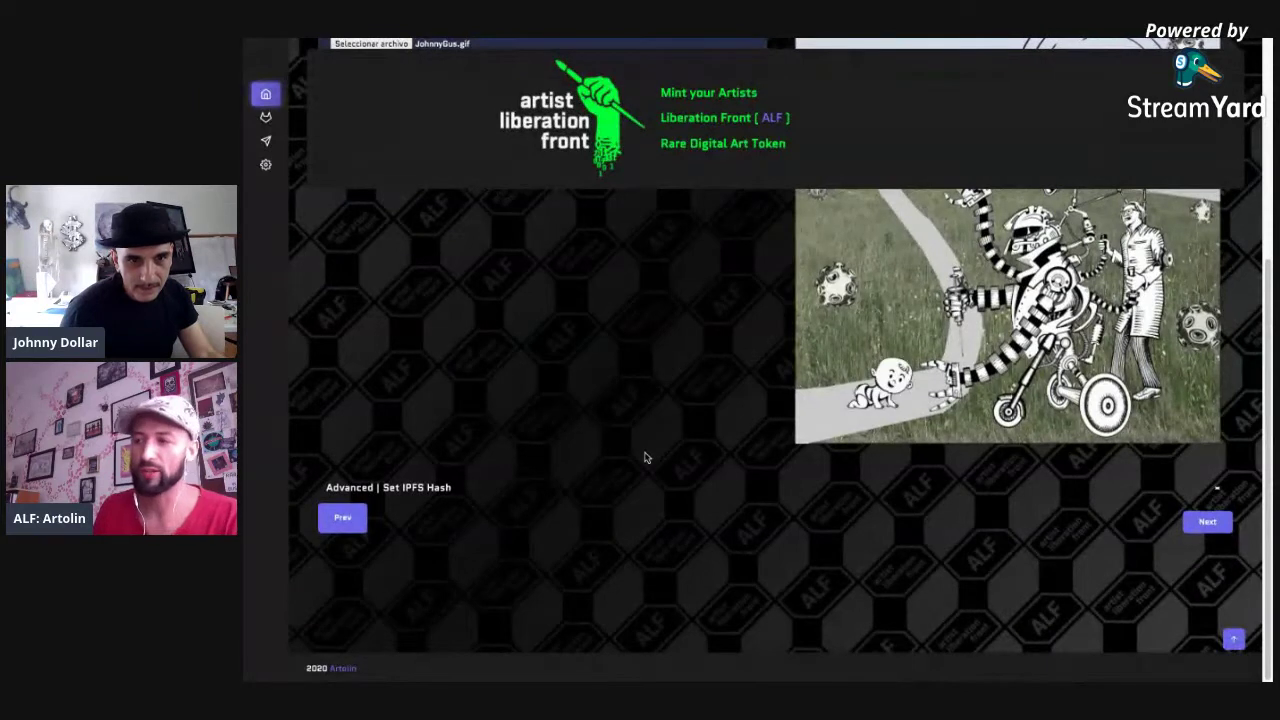
- Expand the advanced IPFS hash setting and review the hash together with the artwork preview
click(390, 489)
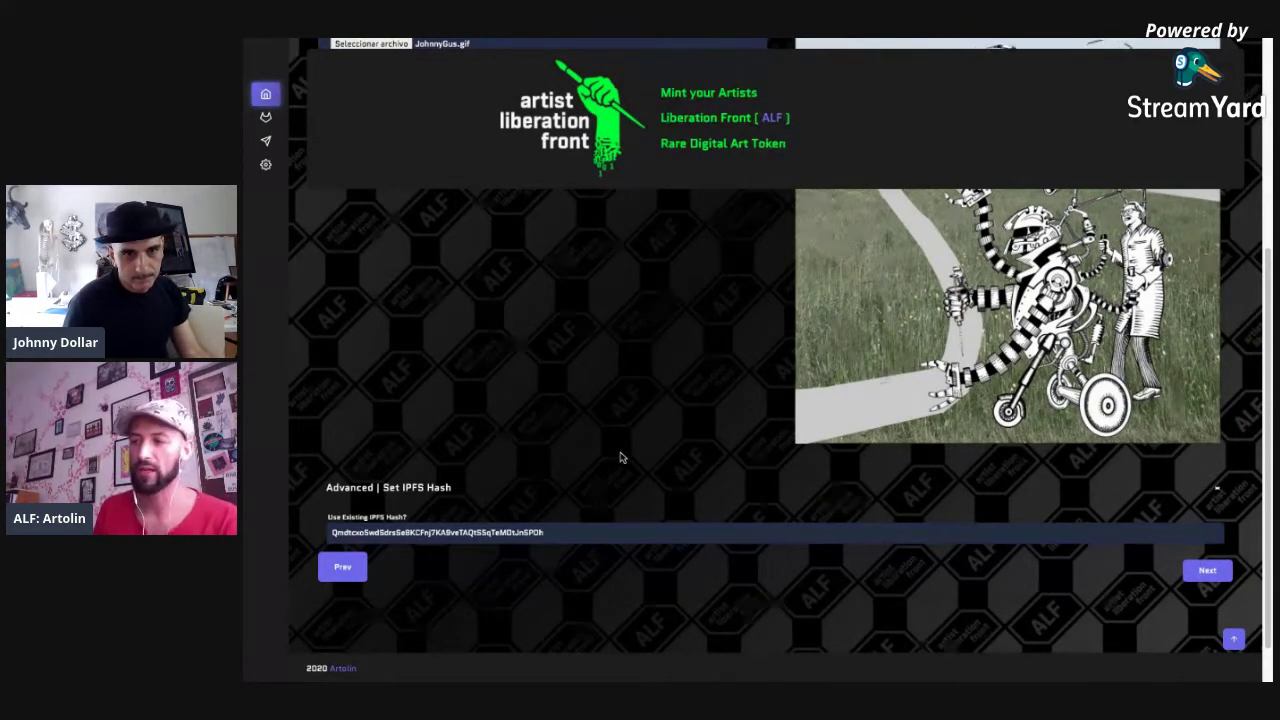
scroll(617, 428, up, 3)
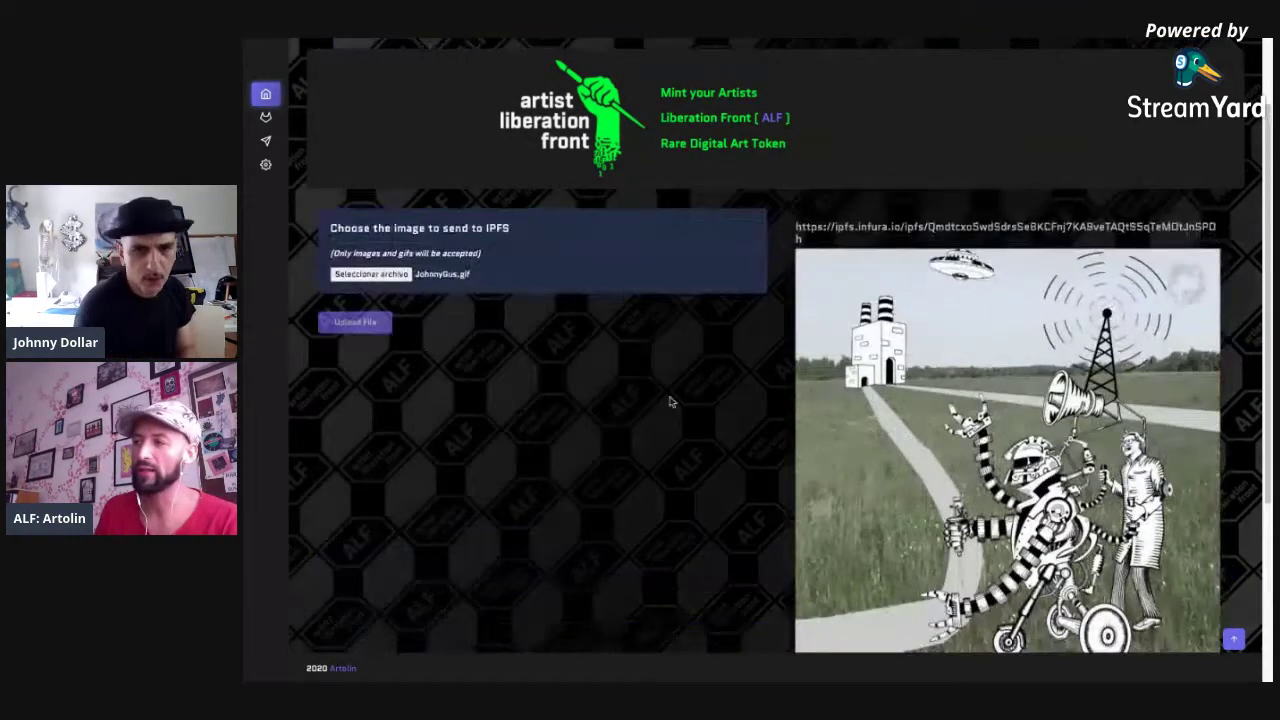
scroll(760, 397, down, 2)
scroll(752, 397, up, 1)
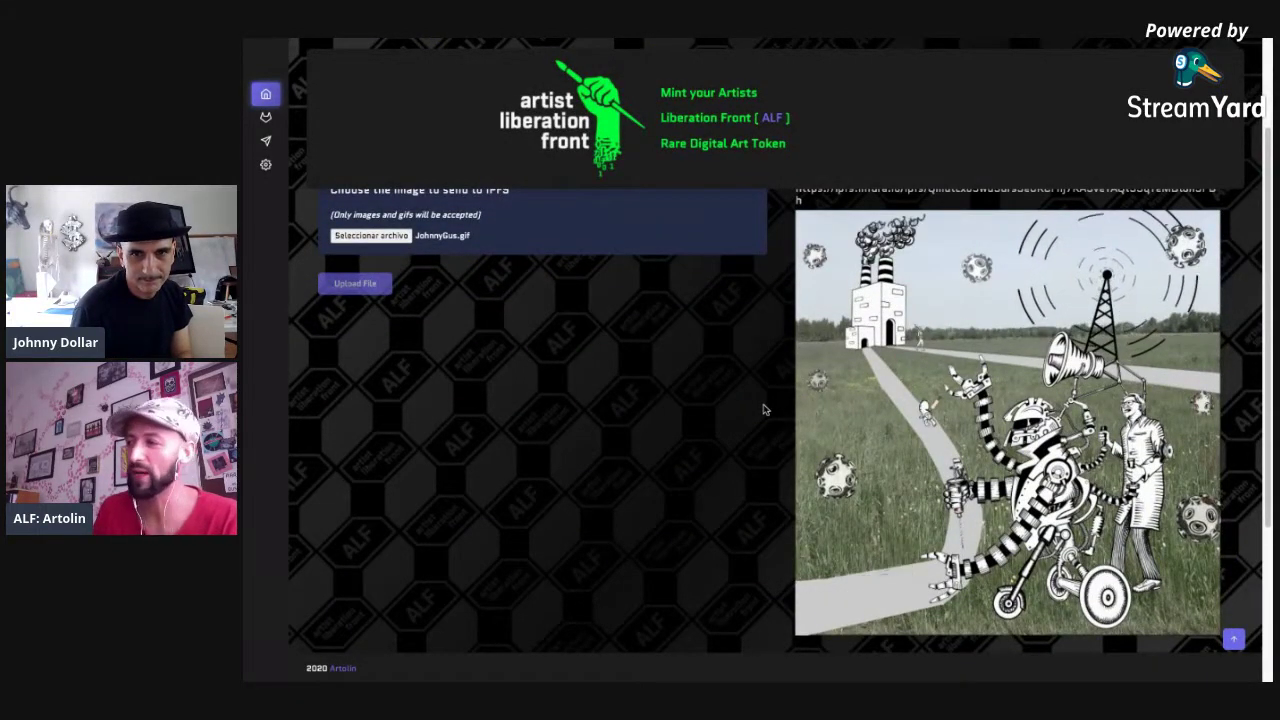
scroll(763, 409, down, 4)
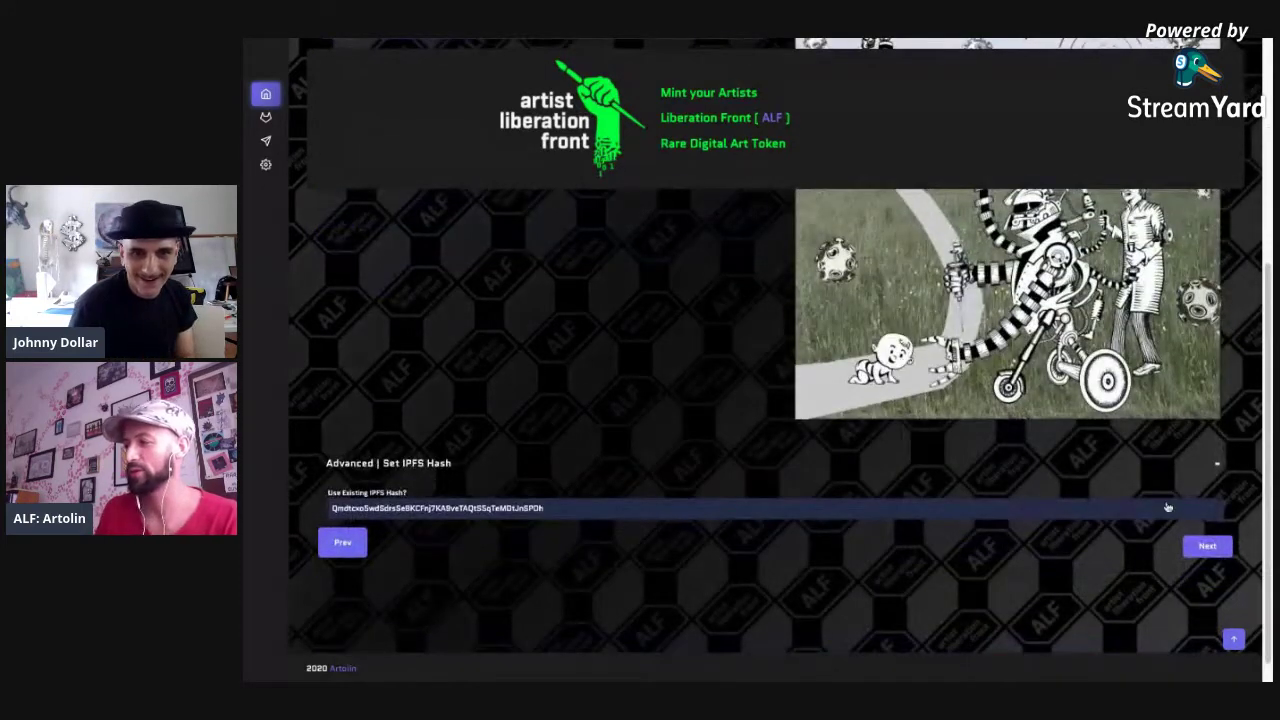
- Continue to the metadata settings and name the token "Bill Phone Home"
click(1208, 547)
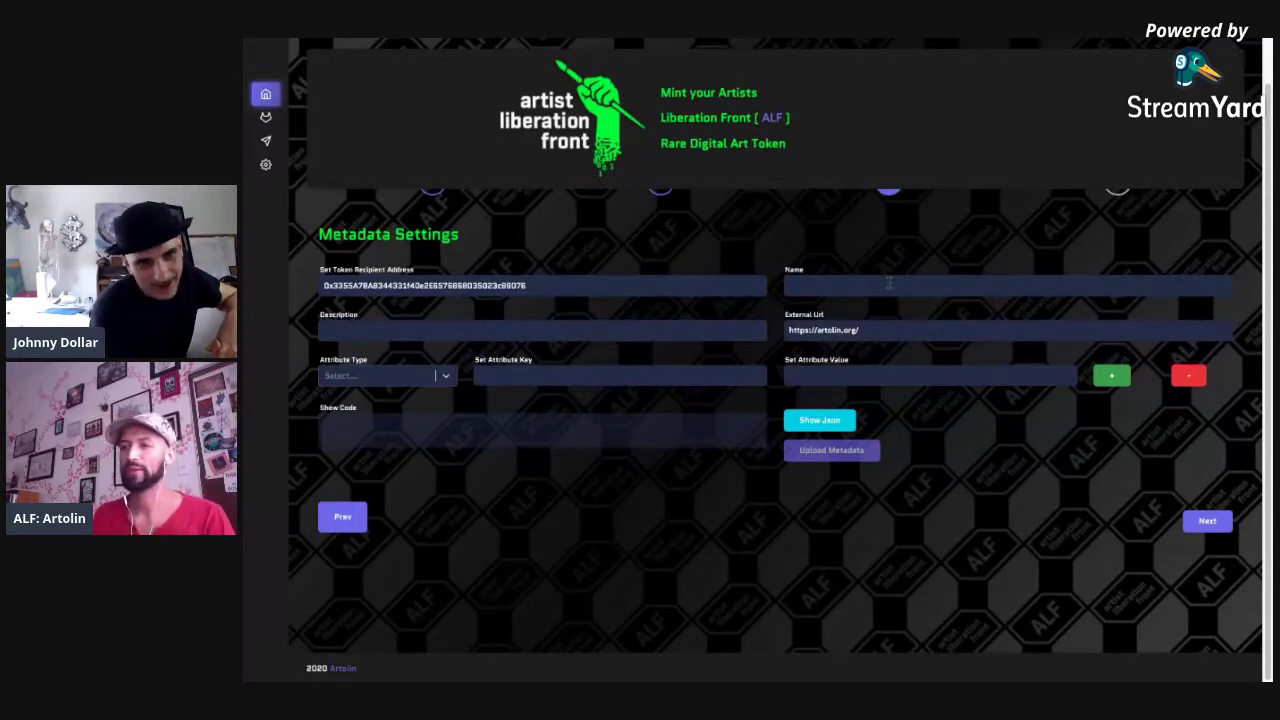
scroll(862, 248, up, 1)
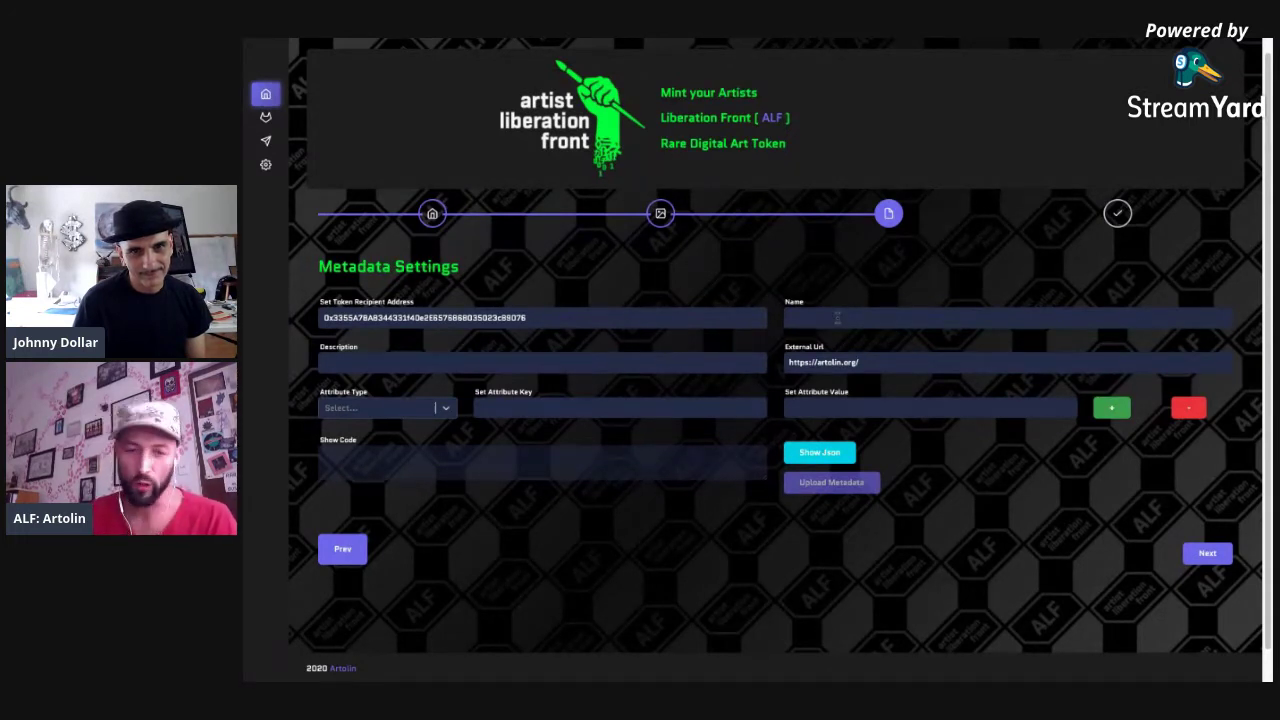
click(837, 317)
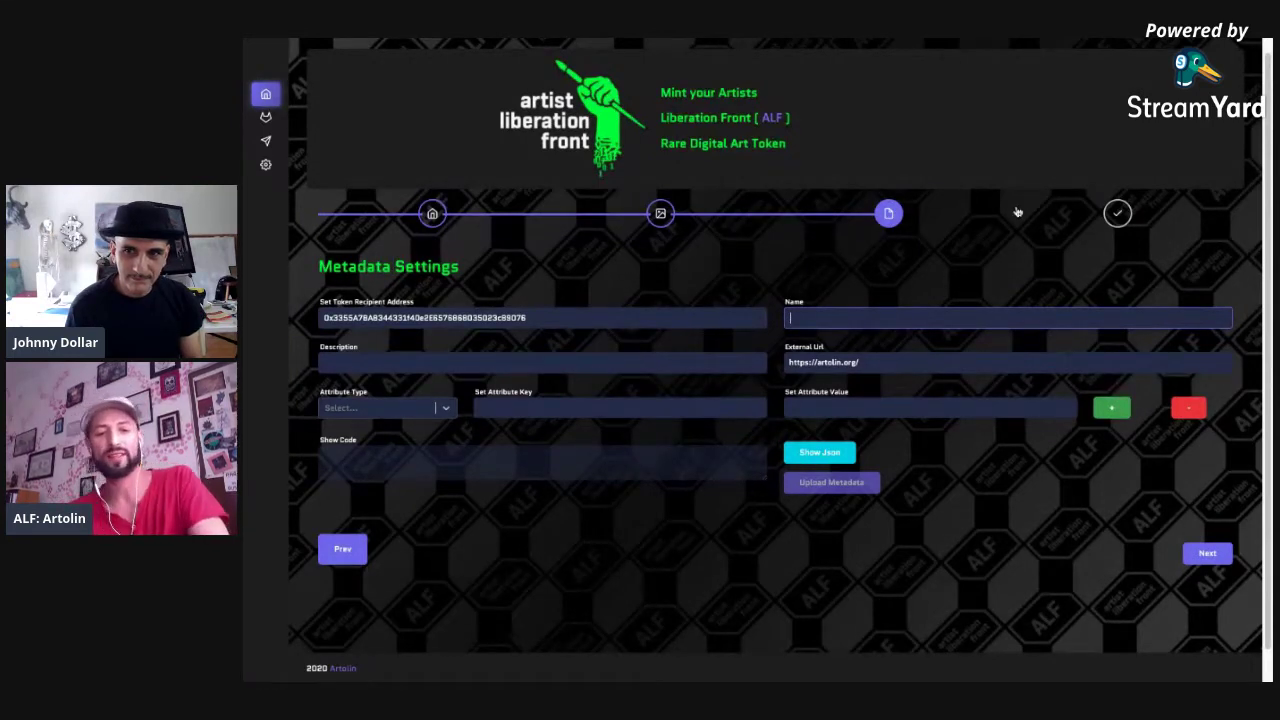
text(Bl)
text(ll Phone)
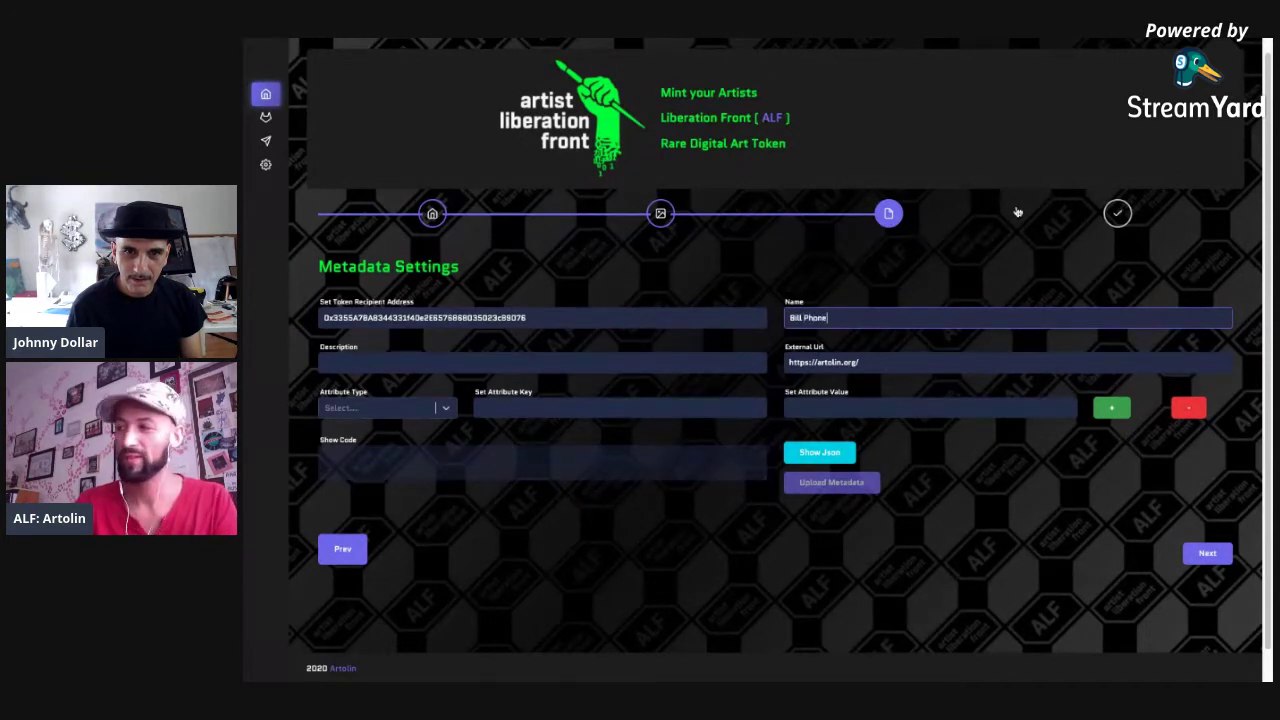
text( Home)
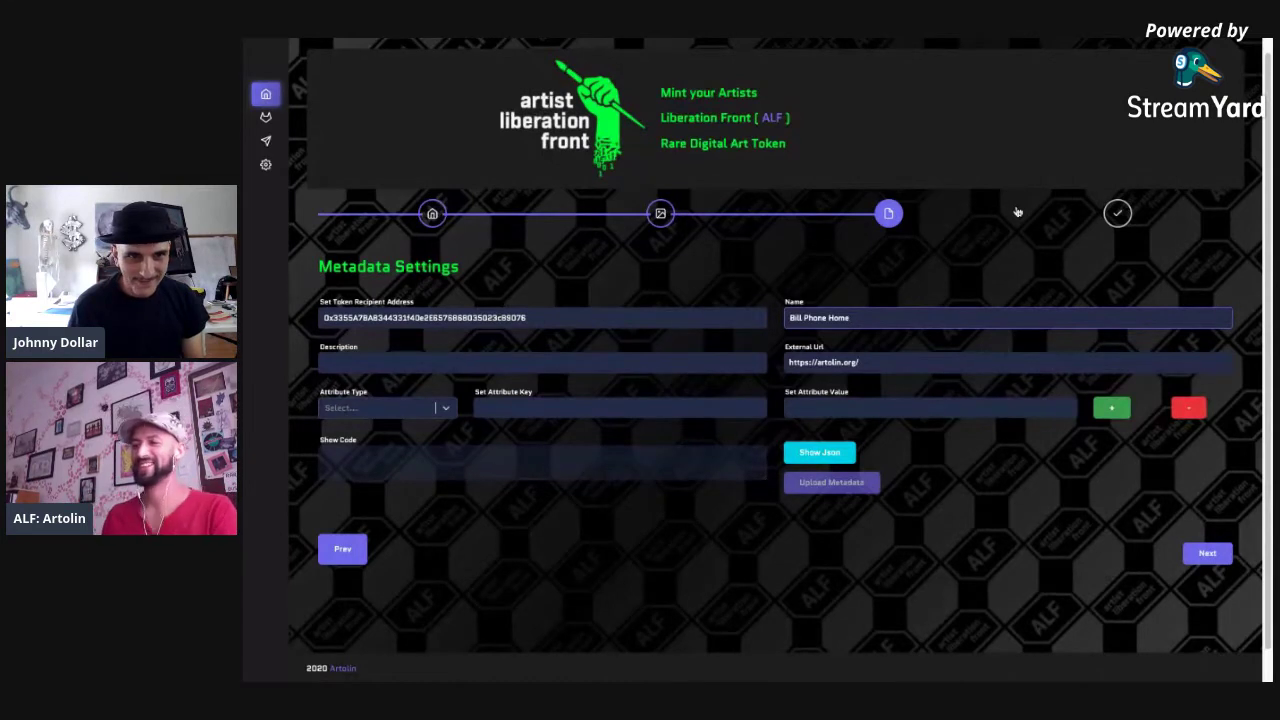
- Describe the token as an art collaboration between the two named artists "to celebrate the new Artists Liberation Front"
click(606, 362)
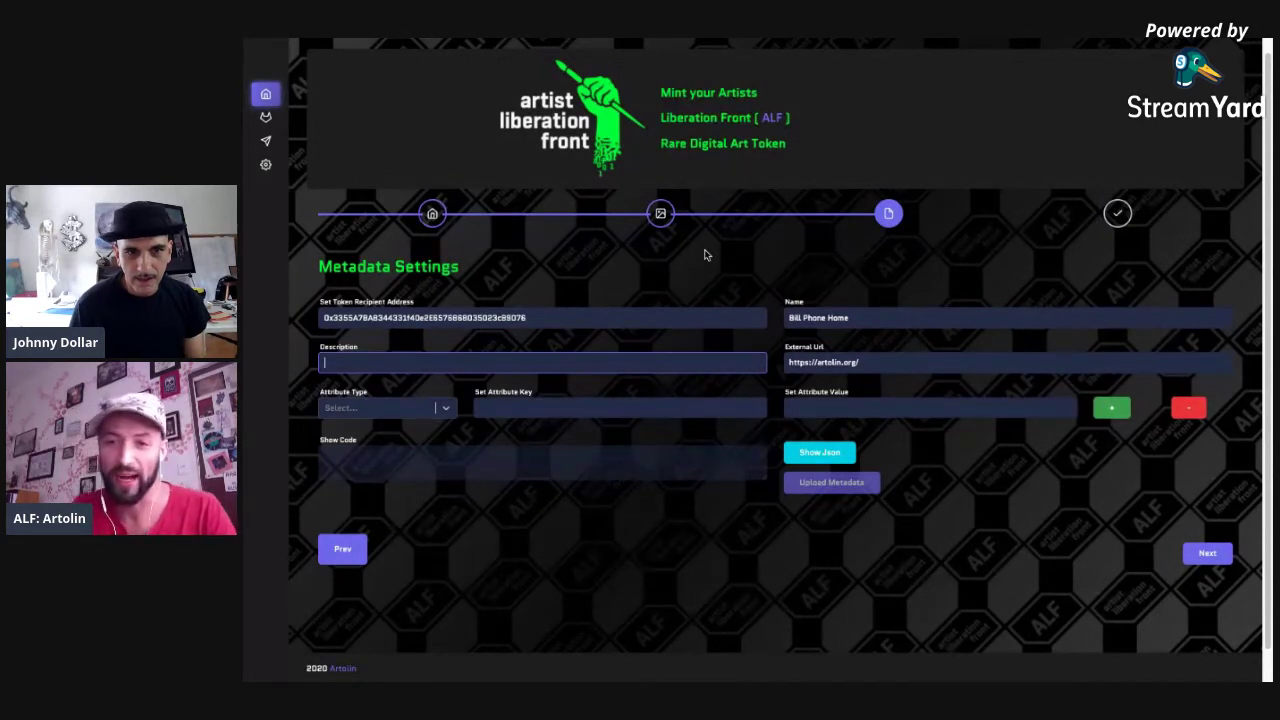
text(Art collaboration)
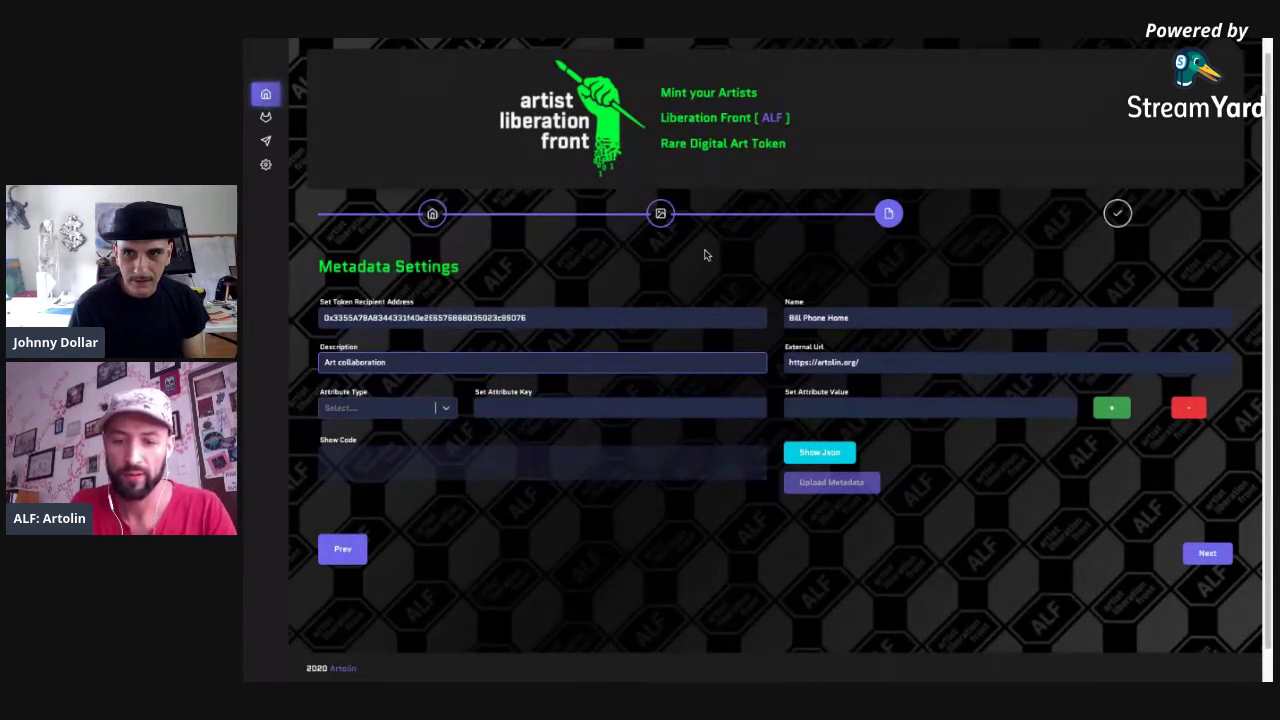
text( between)
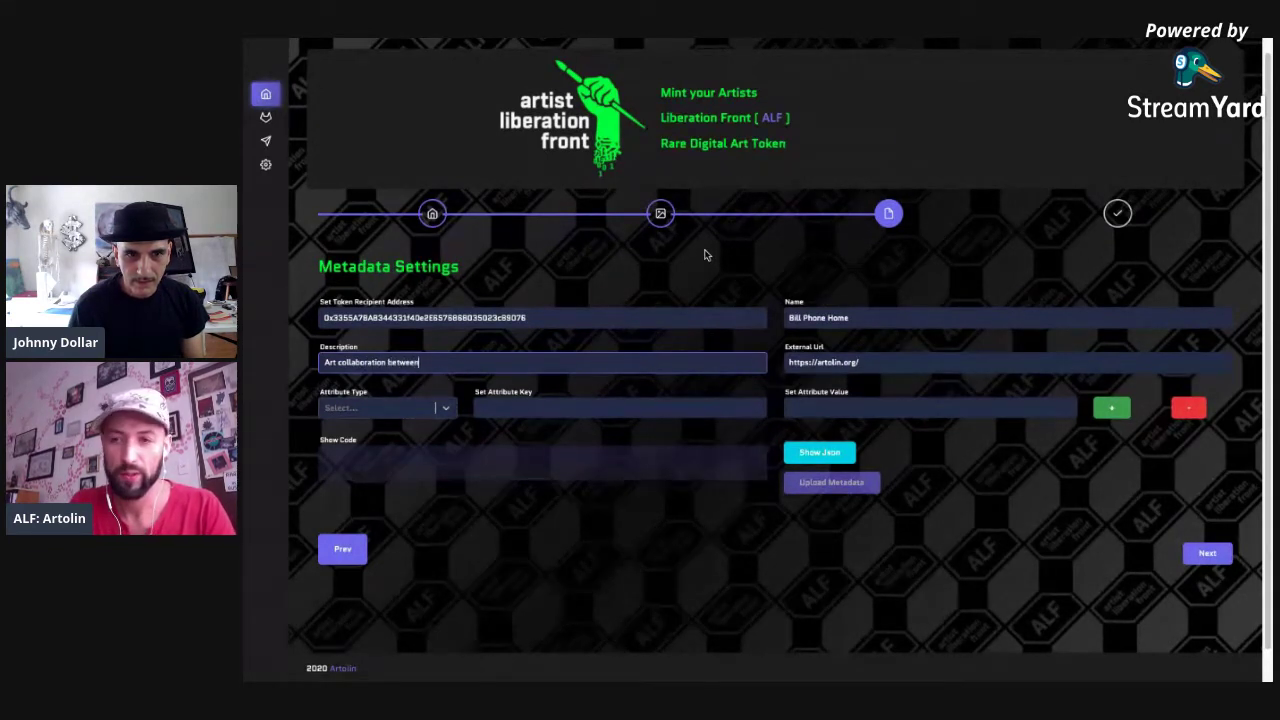
text( GusGG and)
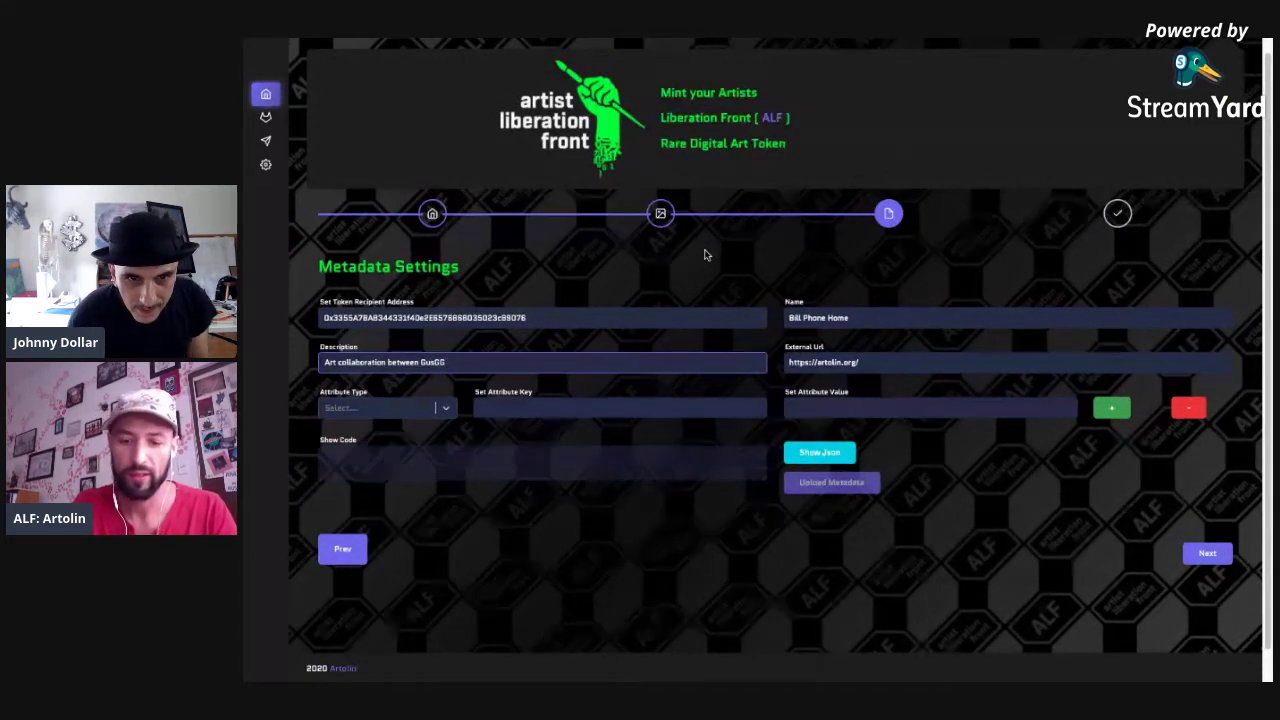
text( Johnny)
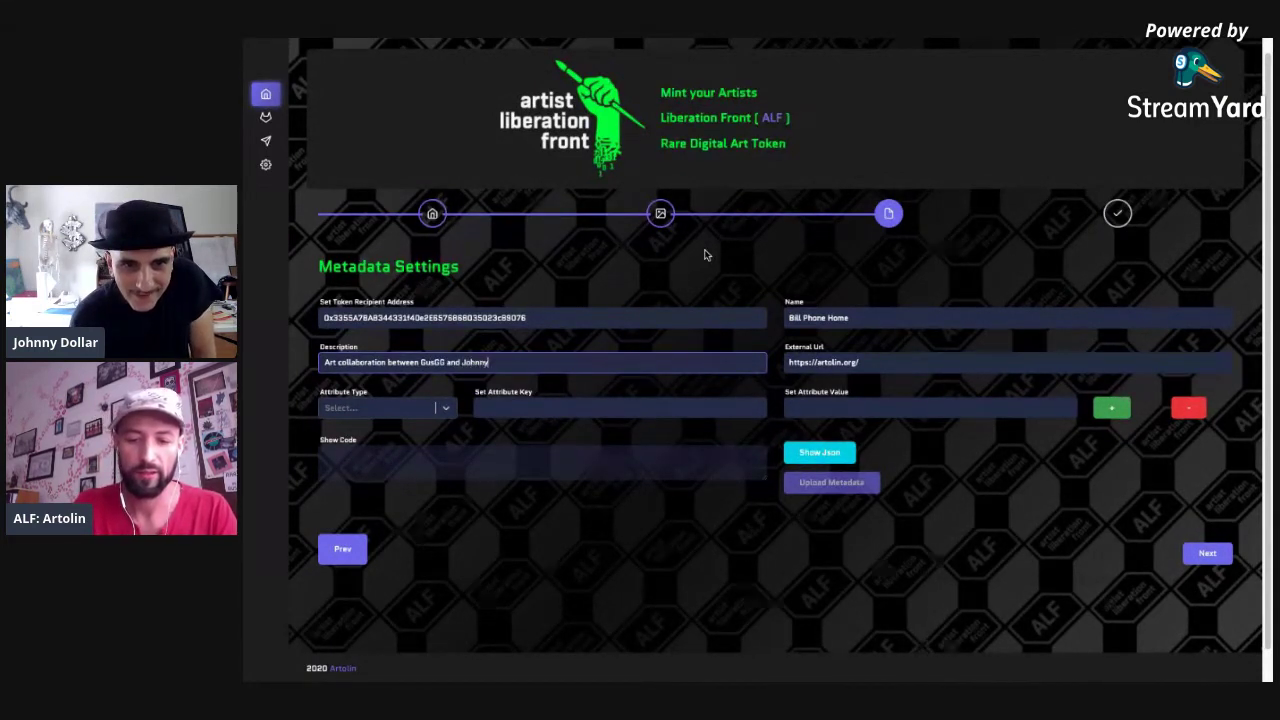
text( Dolla)
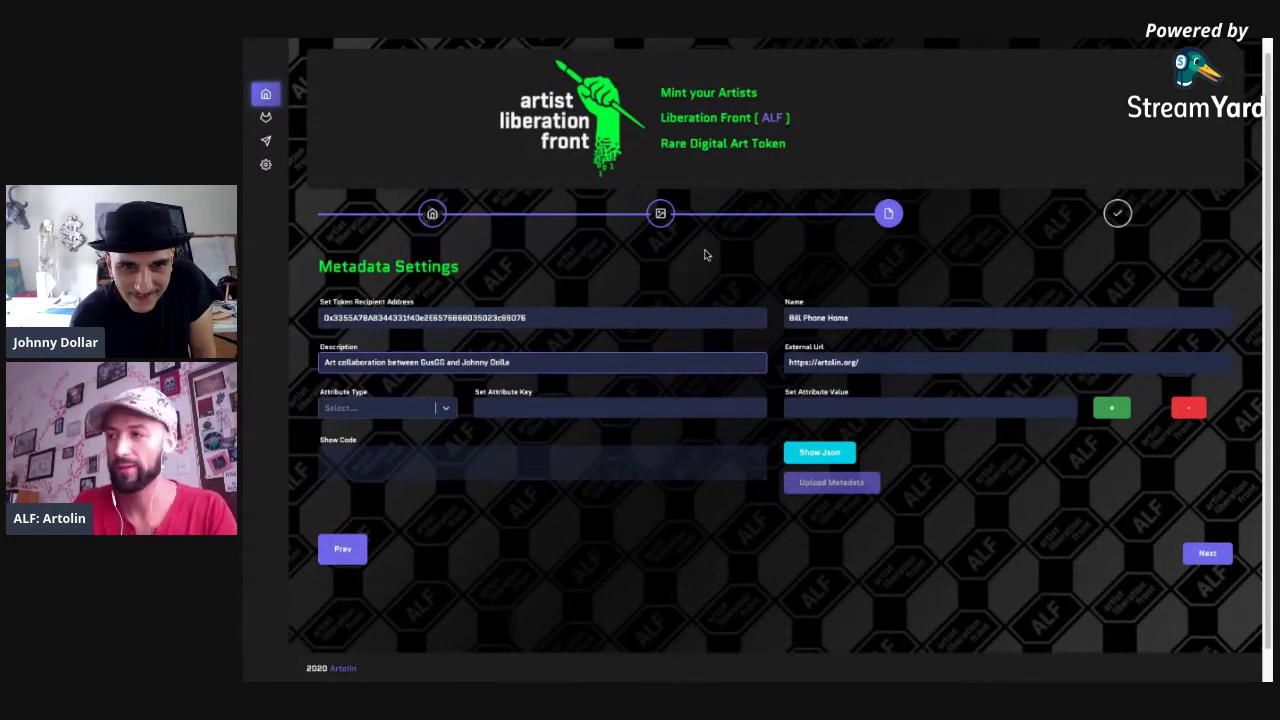
text(r t)
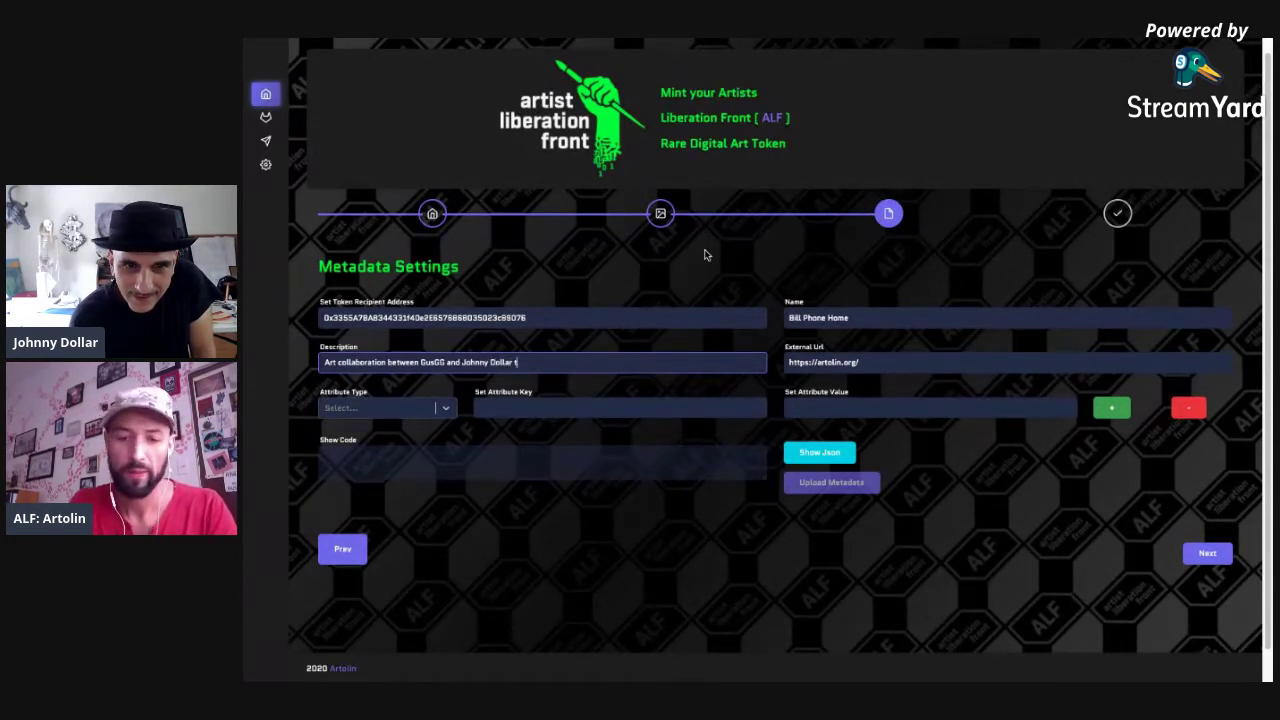
text(o celebrate the new Artists Liberation Fron)
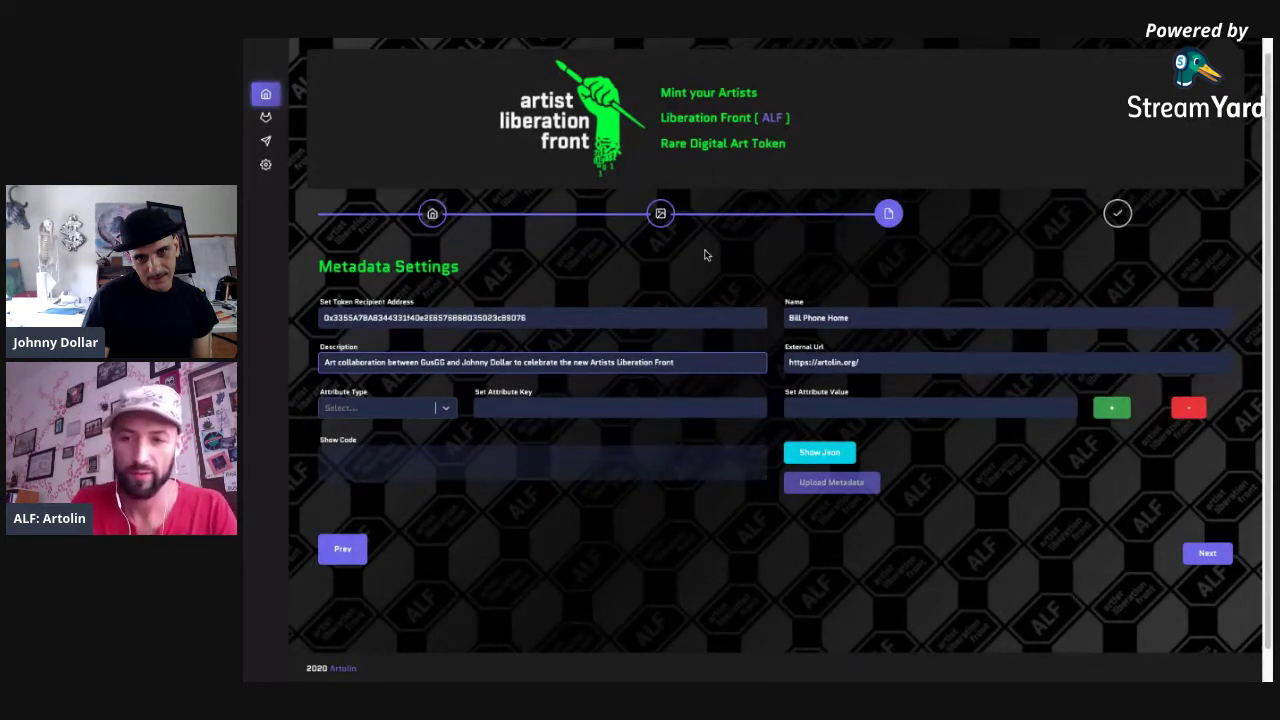
- Append " - Art0lin Contract [ALF0]" to the end of the token description
text(t)
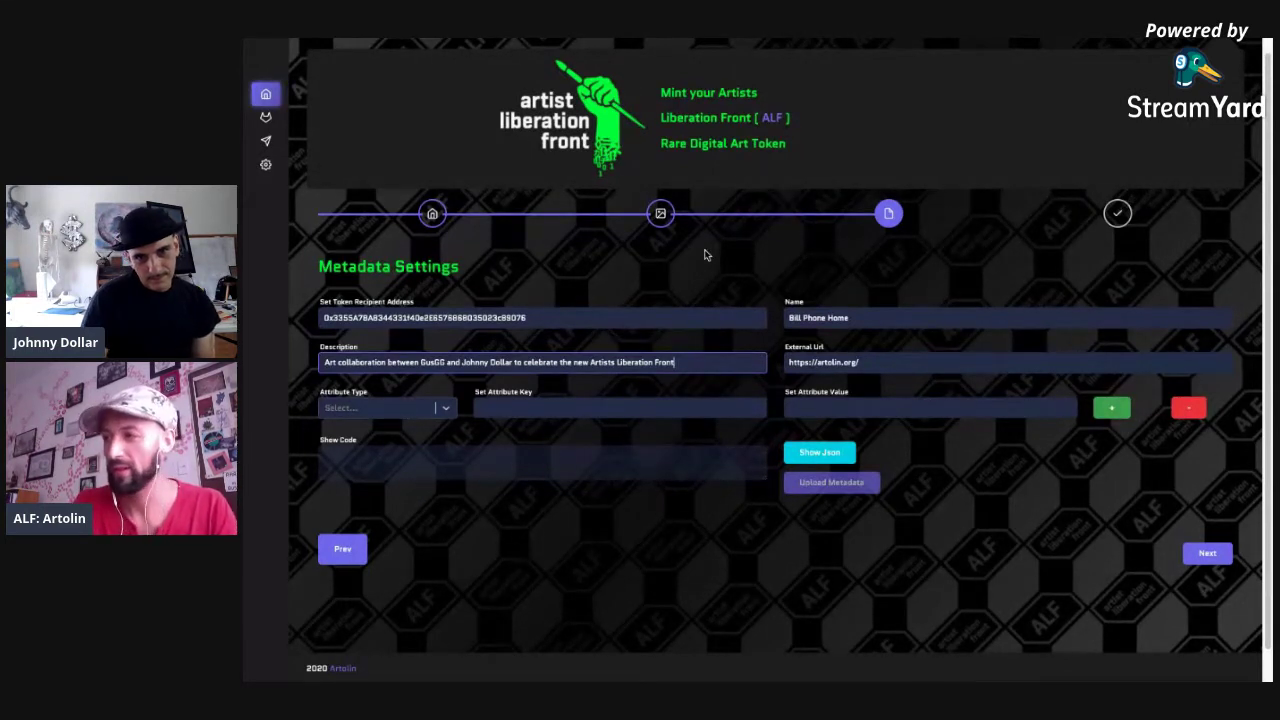
text( - Artolin )
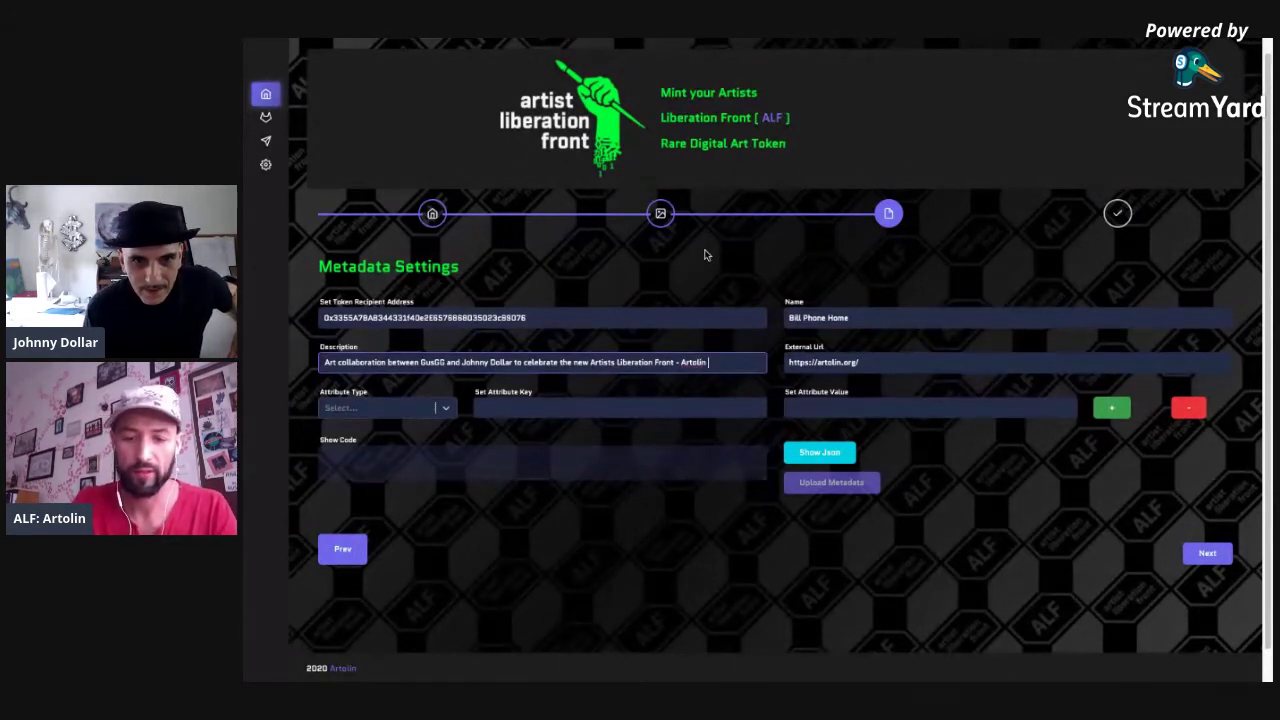
text(Contract)
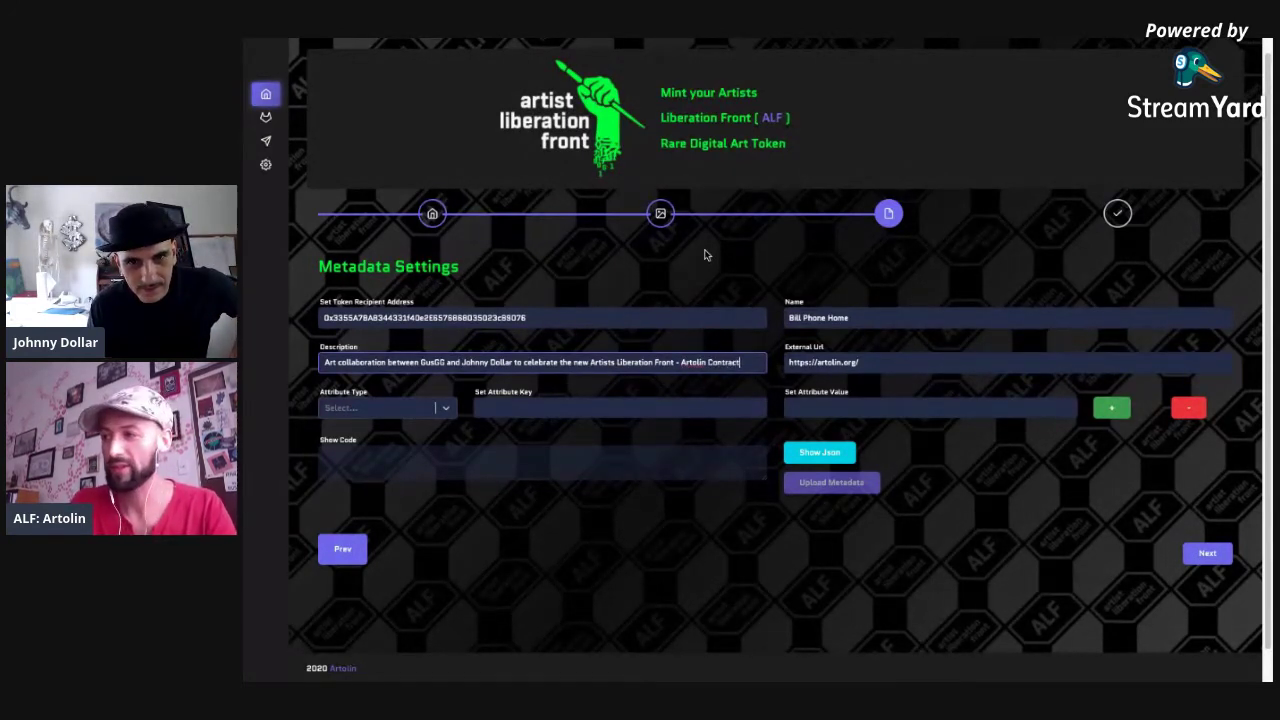
text( [ALF])
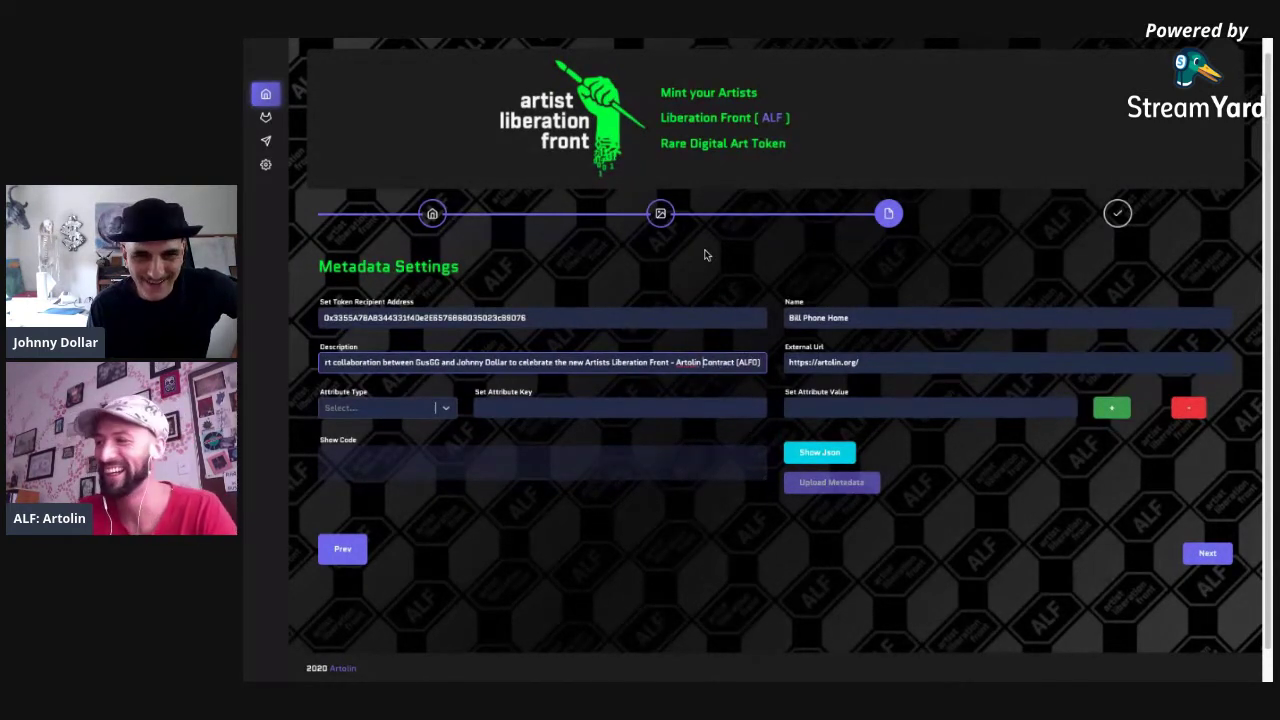
key(BackSpace)
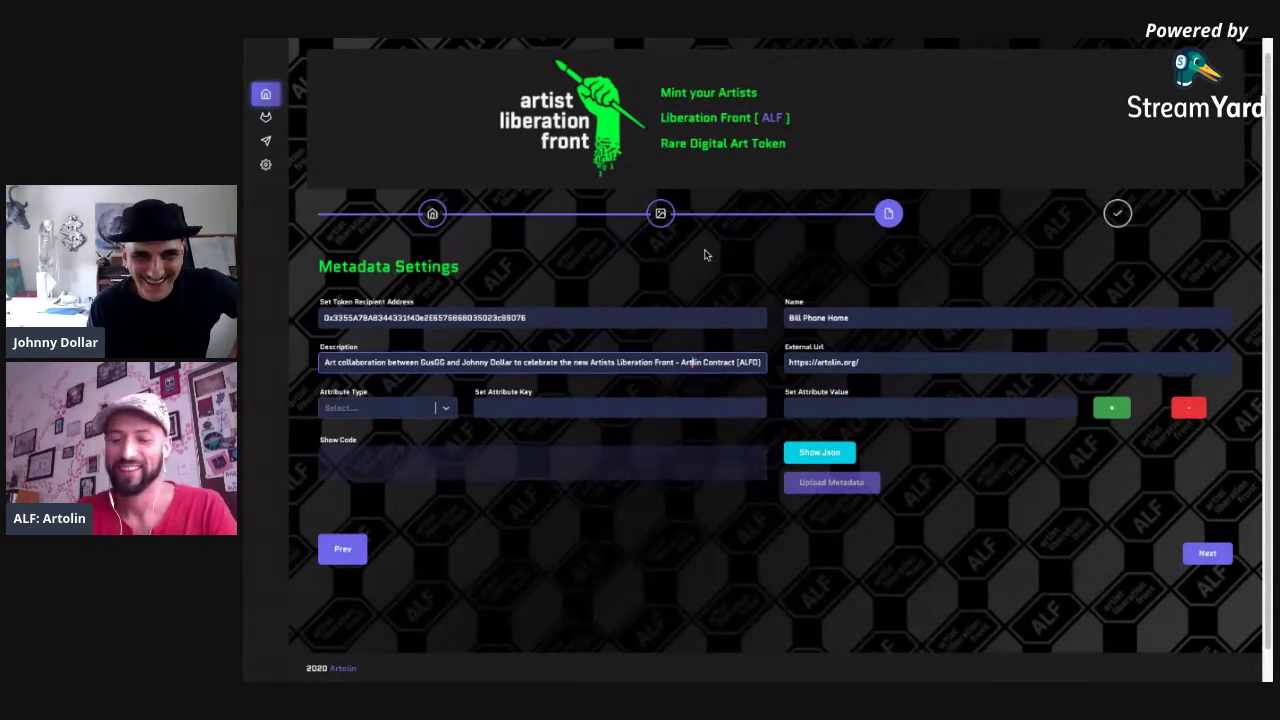
text(o)
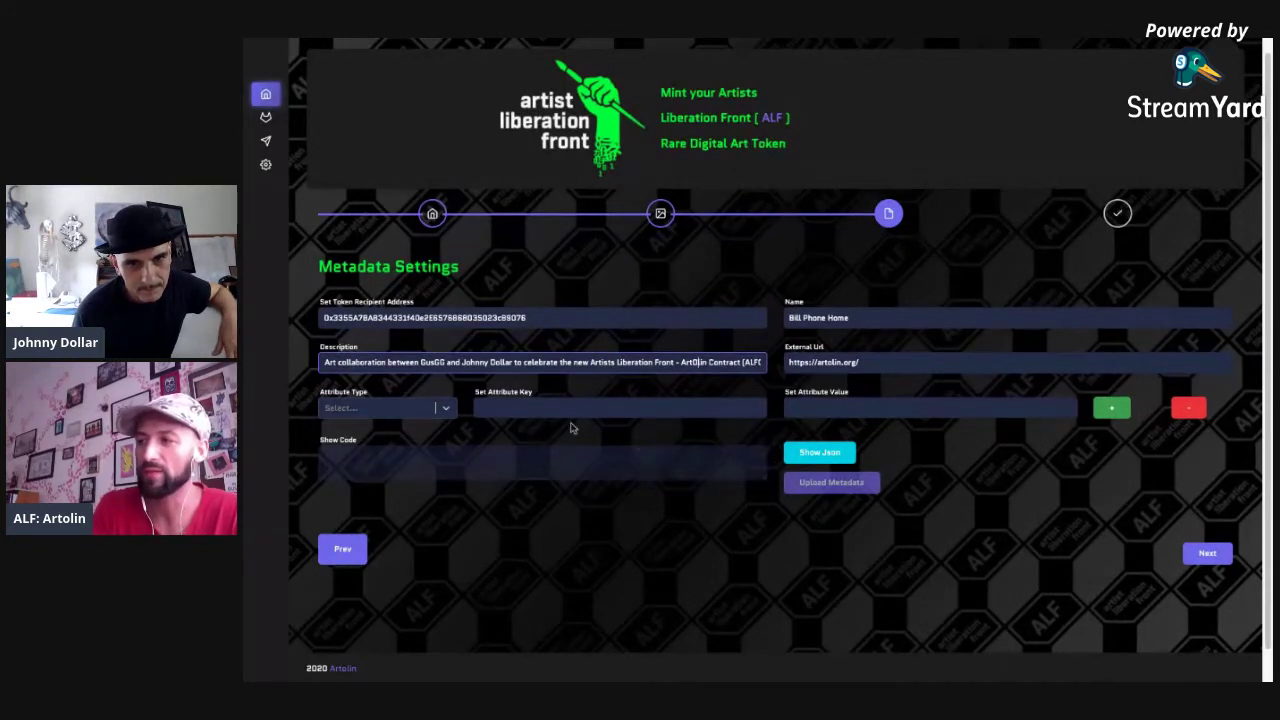
- Define the first attribute as a Property with key "Dankness" and value "Ultra"
click(446, 412)
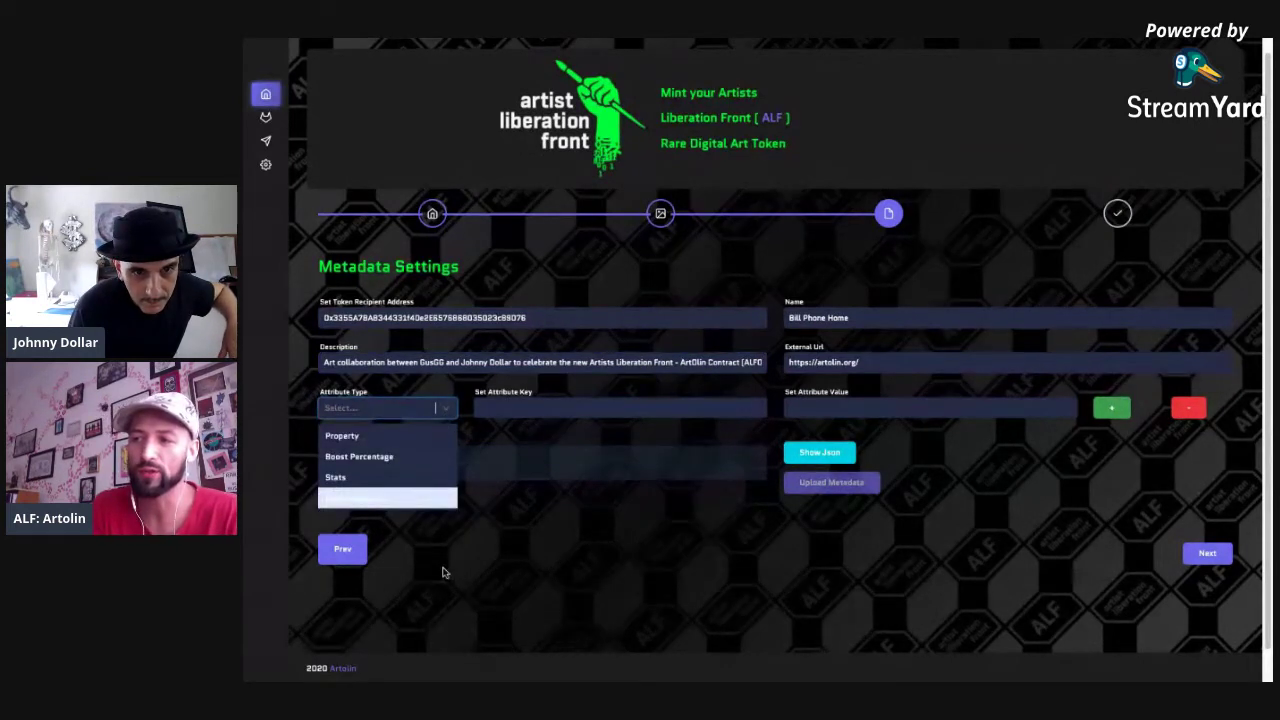
click(346, 437)
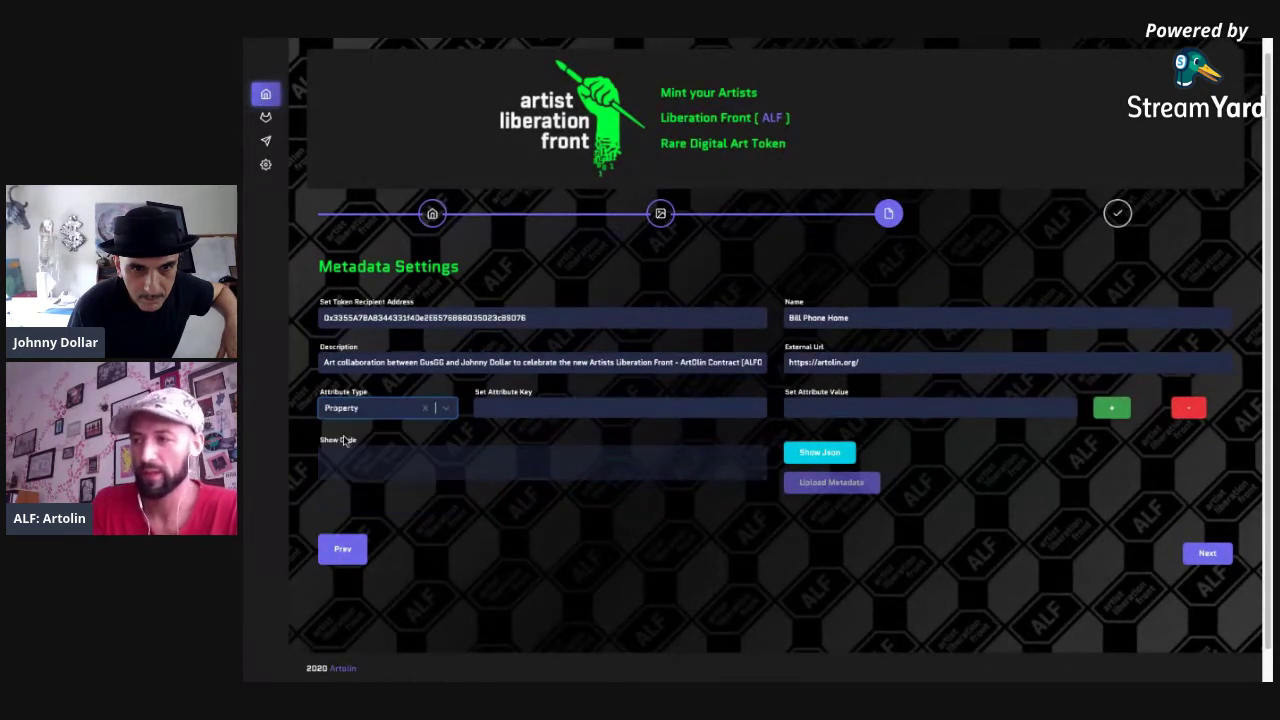
click(507, 409)
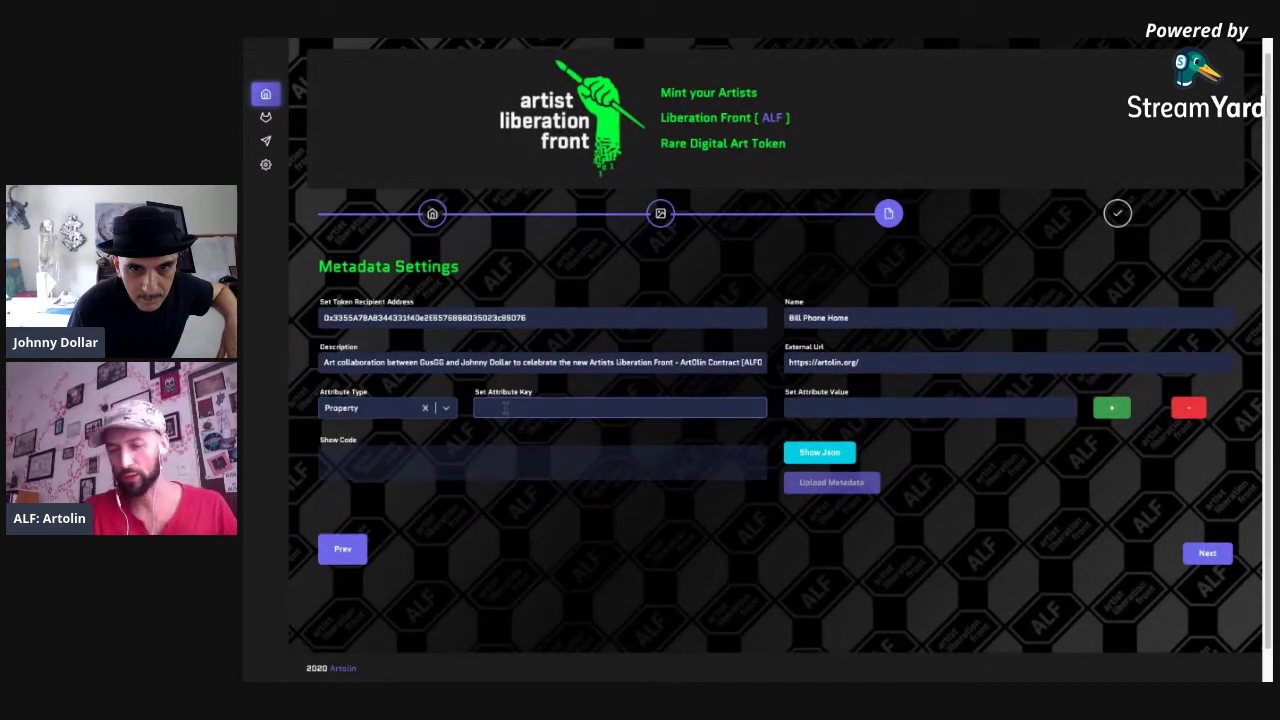
text(Dank)
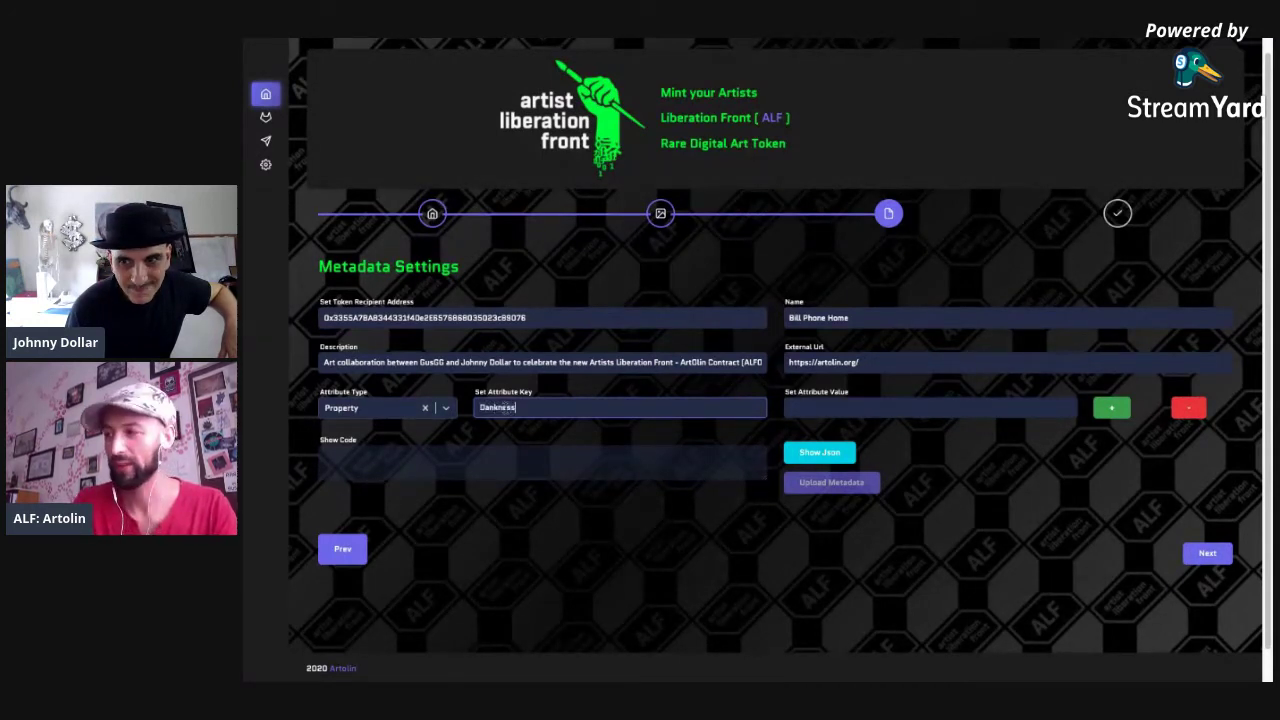
click(824, 407)
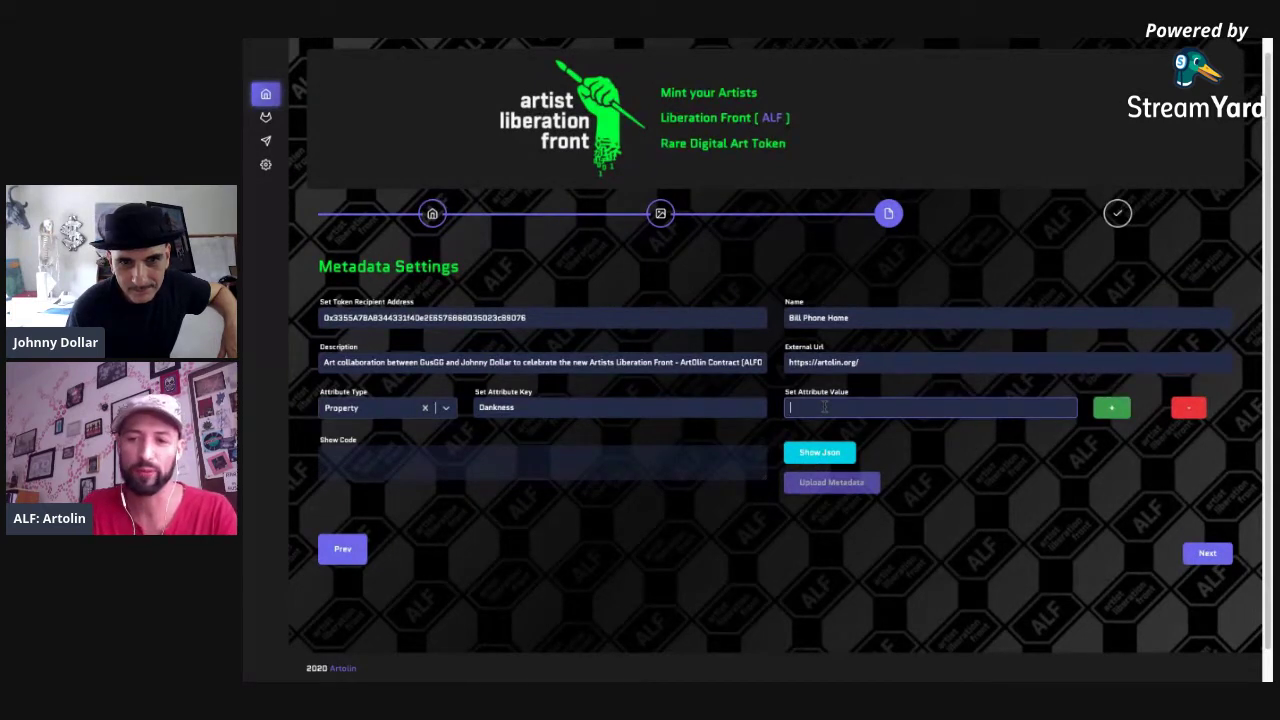
text(Ultra)
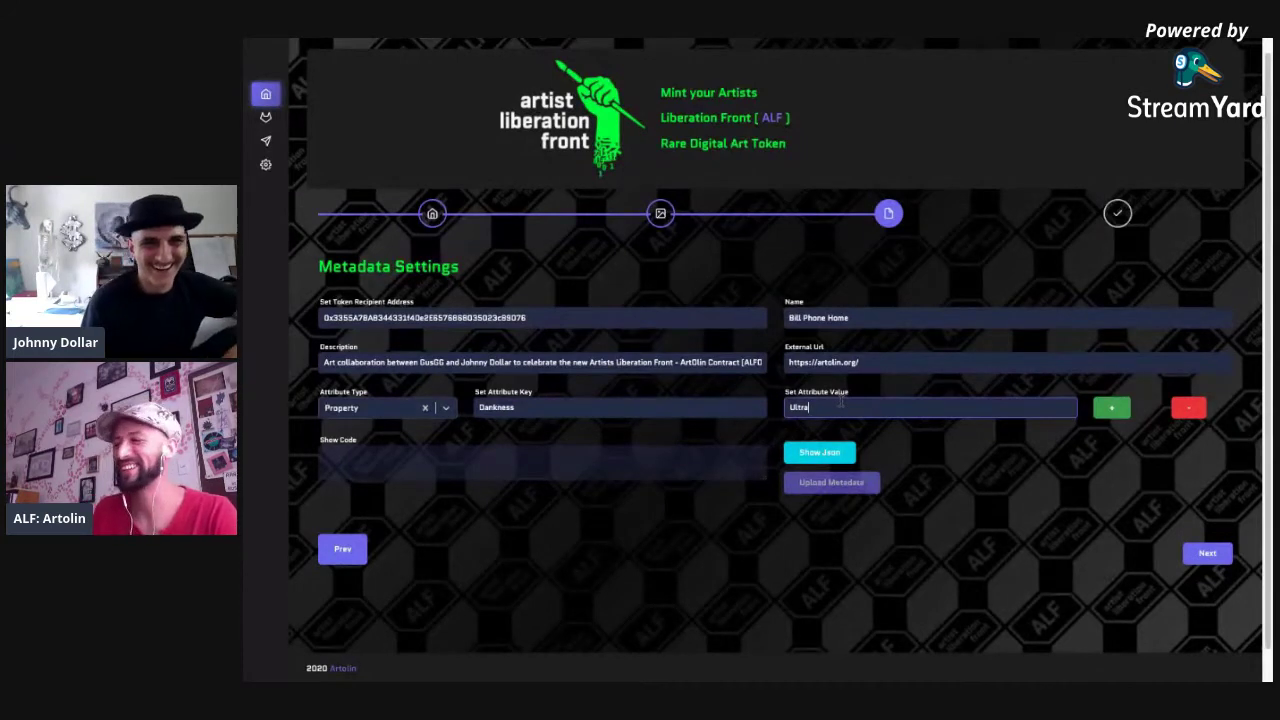
- Add a second attribute of type Property with key "Technique" and value "Digifile"
click(1113, 410)
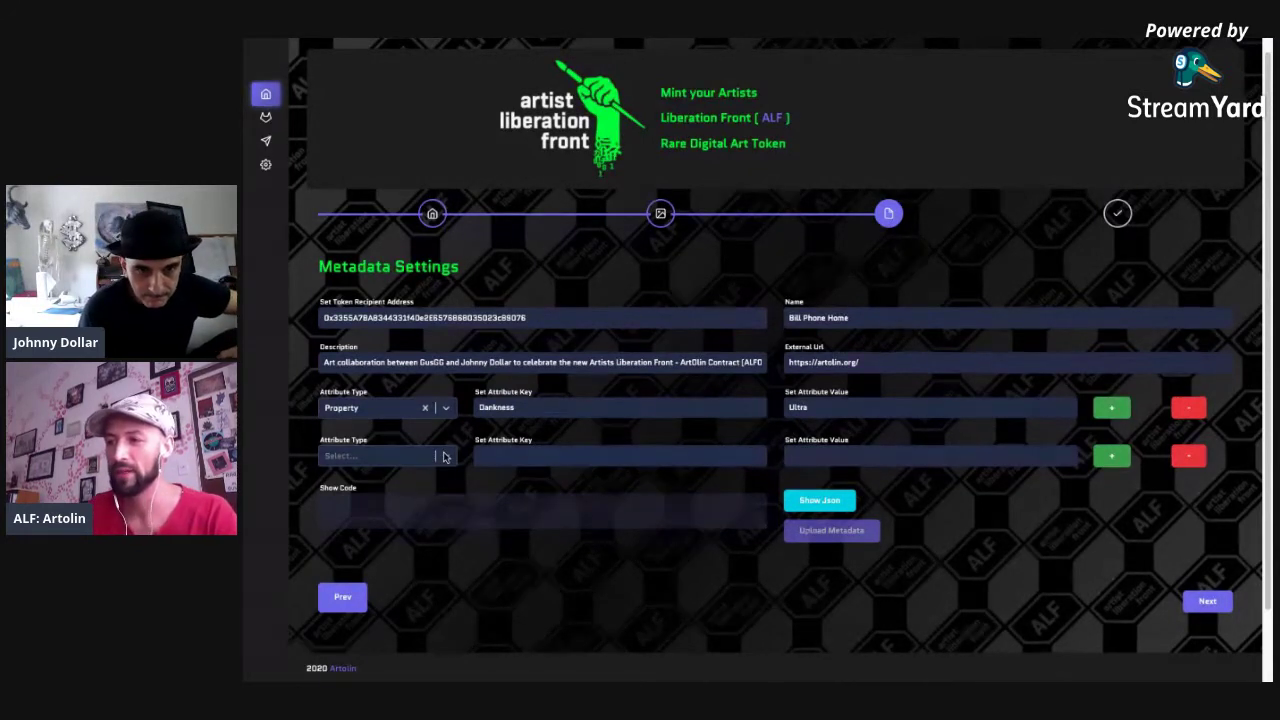
click(444, 457)
click(416, 482)
click(504, 457)
text(Technique)
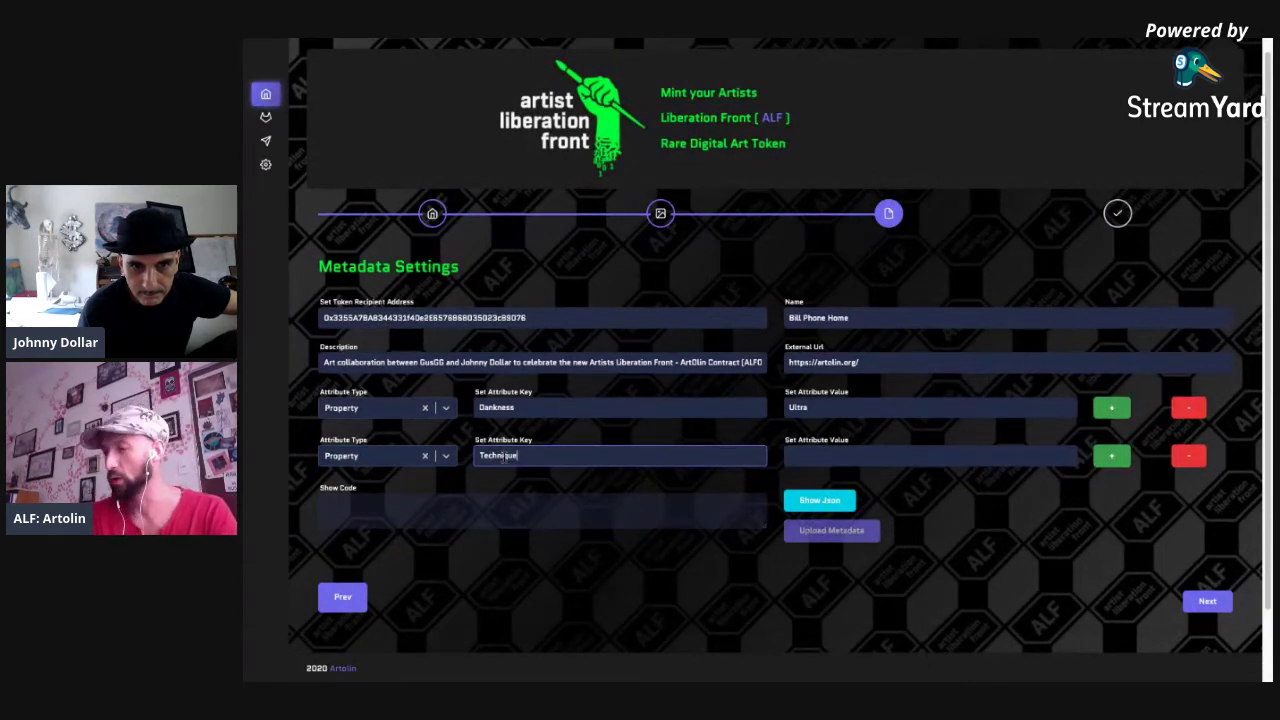
key(Tab)
text(Dig)
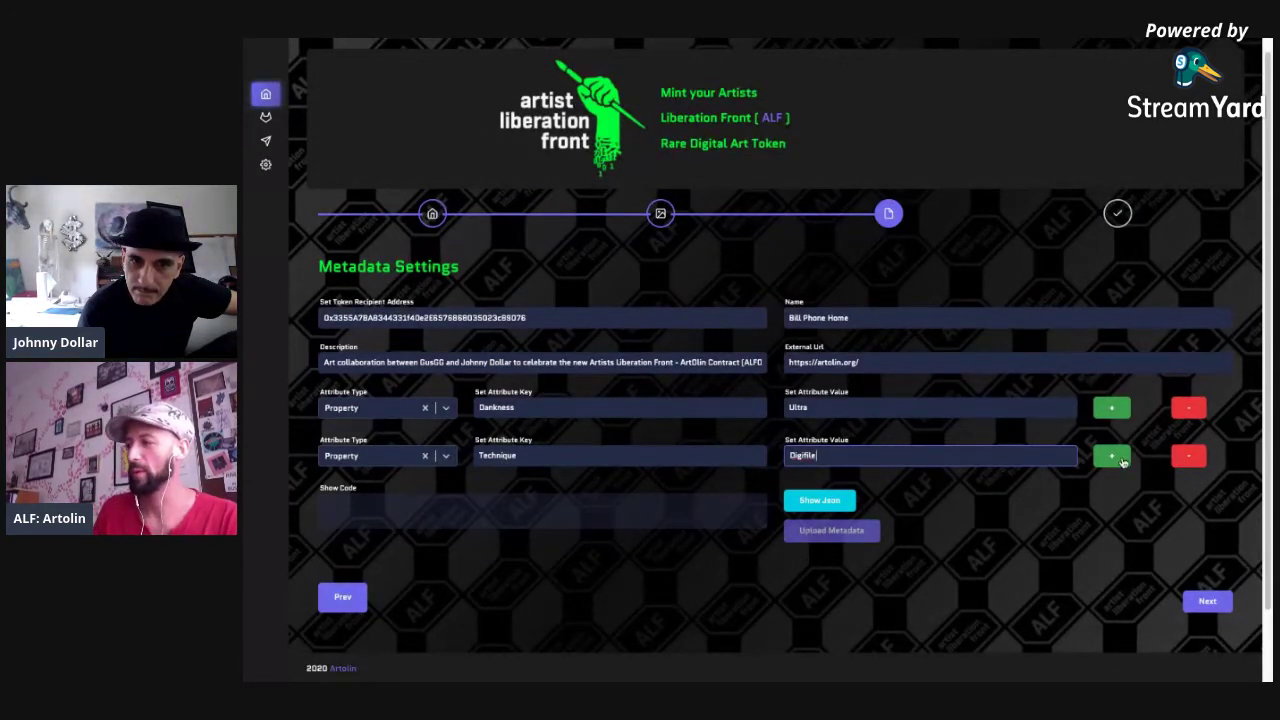
- Add a third attribute of type Property with key "Year" and value "2020"
click(1122, 461)
click(436, 504)
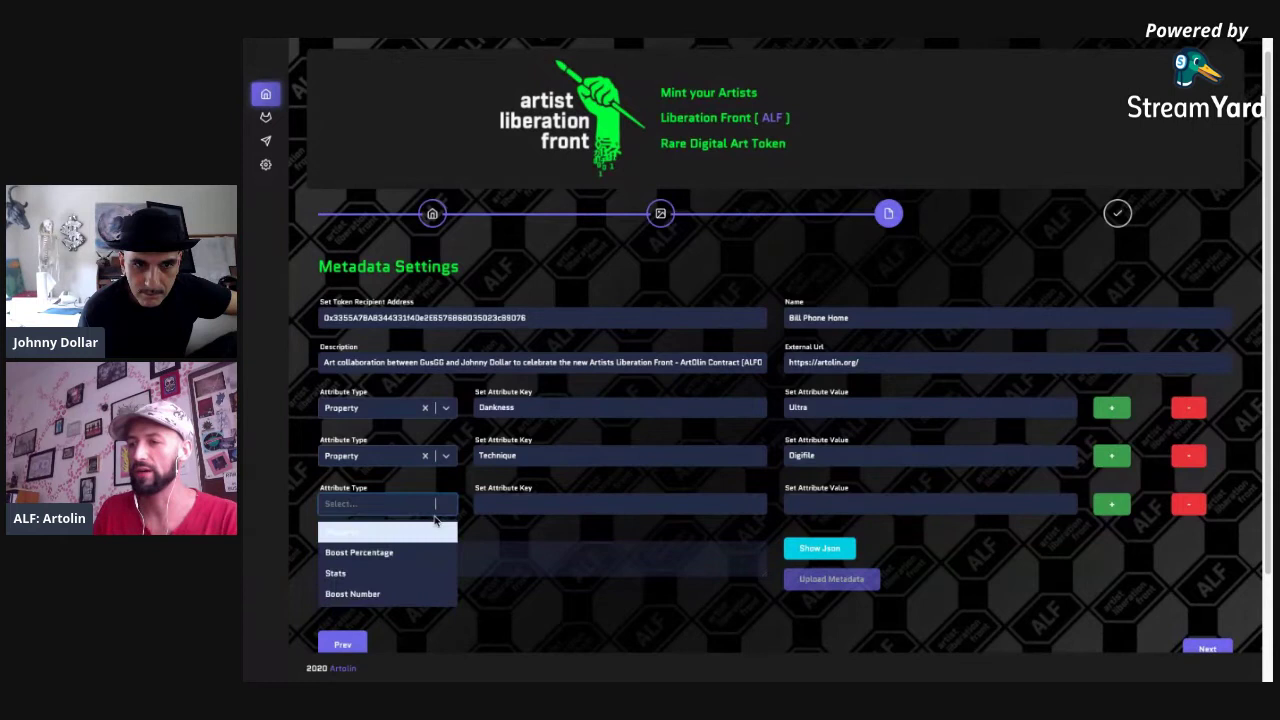
click(400, 532)
click(504, 505)
text(Year)
key(Tab)
text(2020)
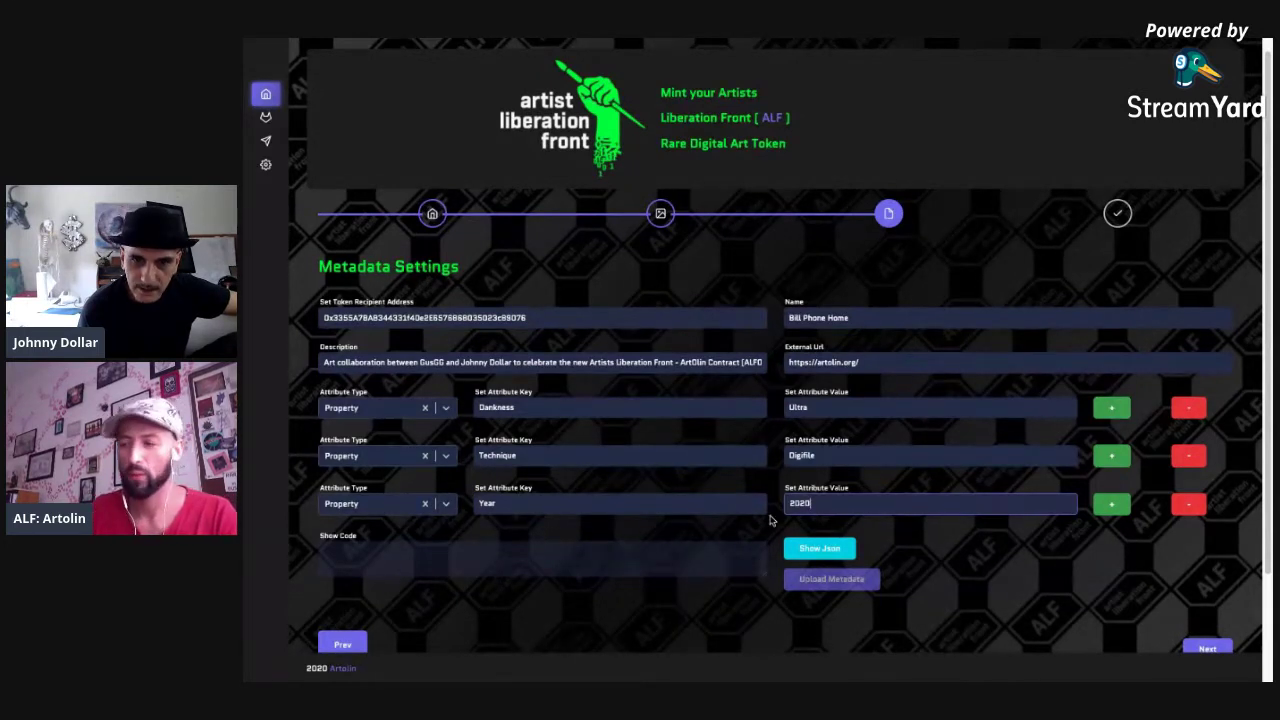
- Add a fourth attribute of type Property and enter "Dimentions 1080 x 1080" as its key
click(1111, 503)
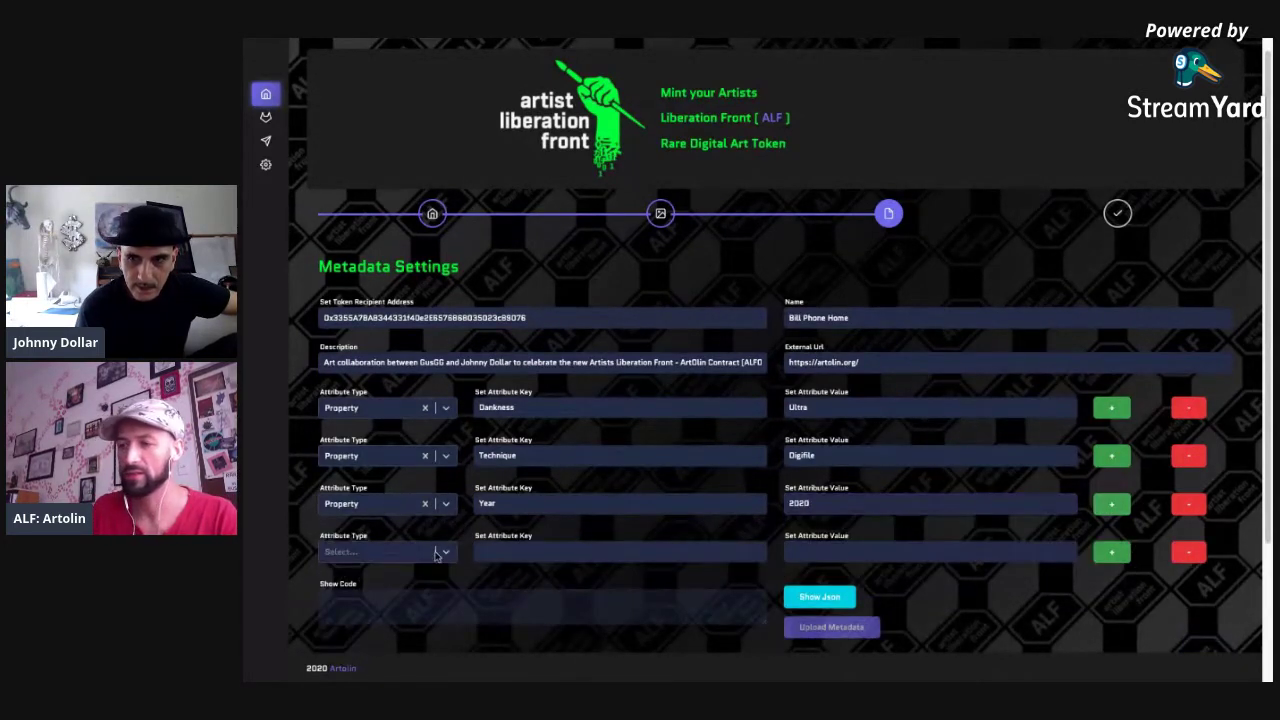
click(447, 557)
click(440, 574)
click(510, 556)
text(Dime)
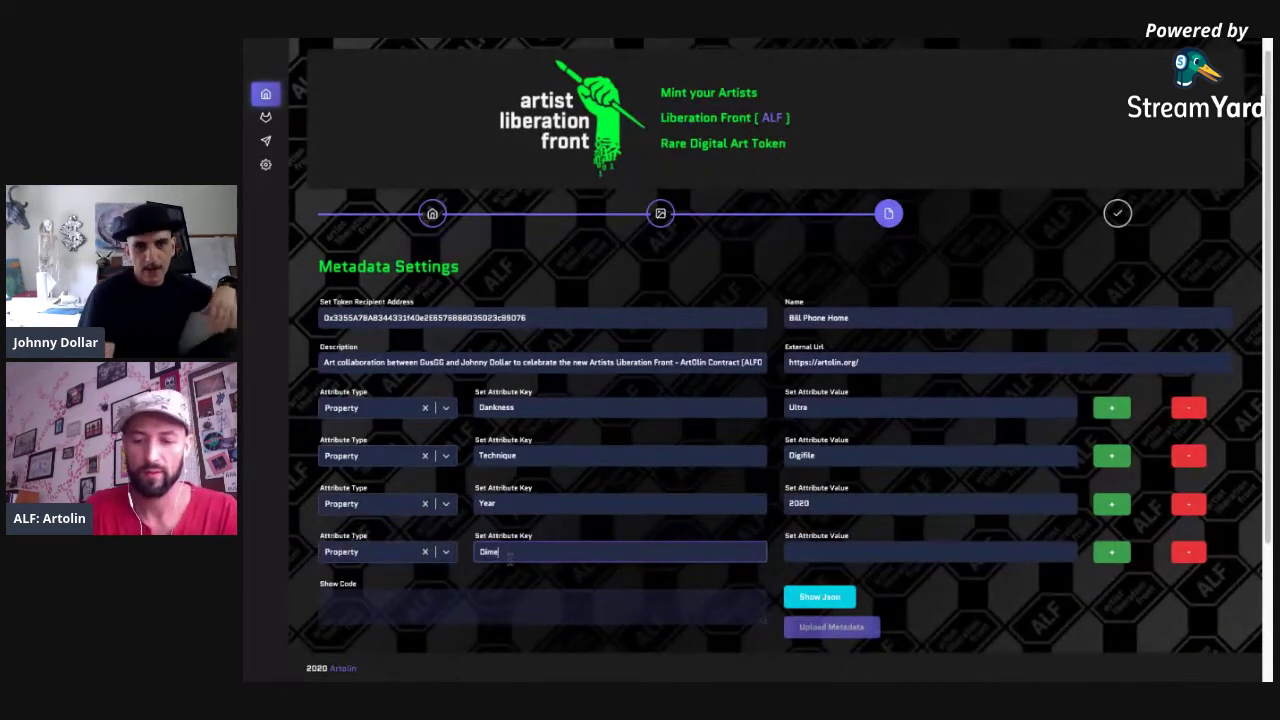
text(ntions )
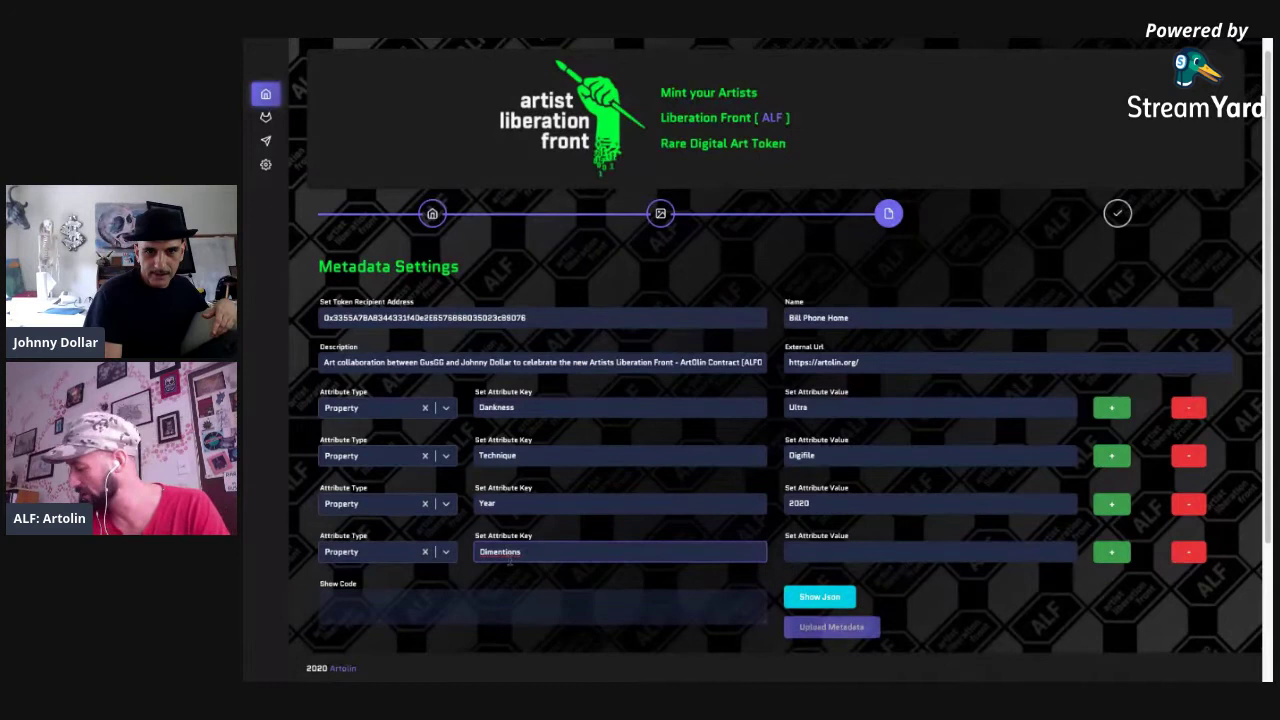
text(1080)
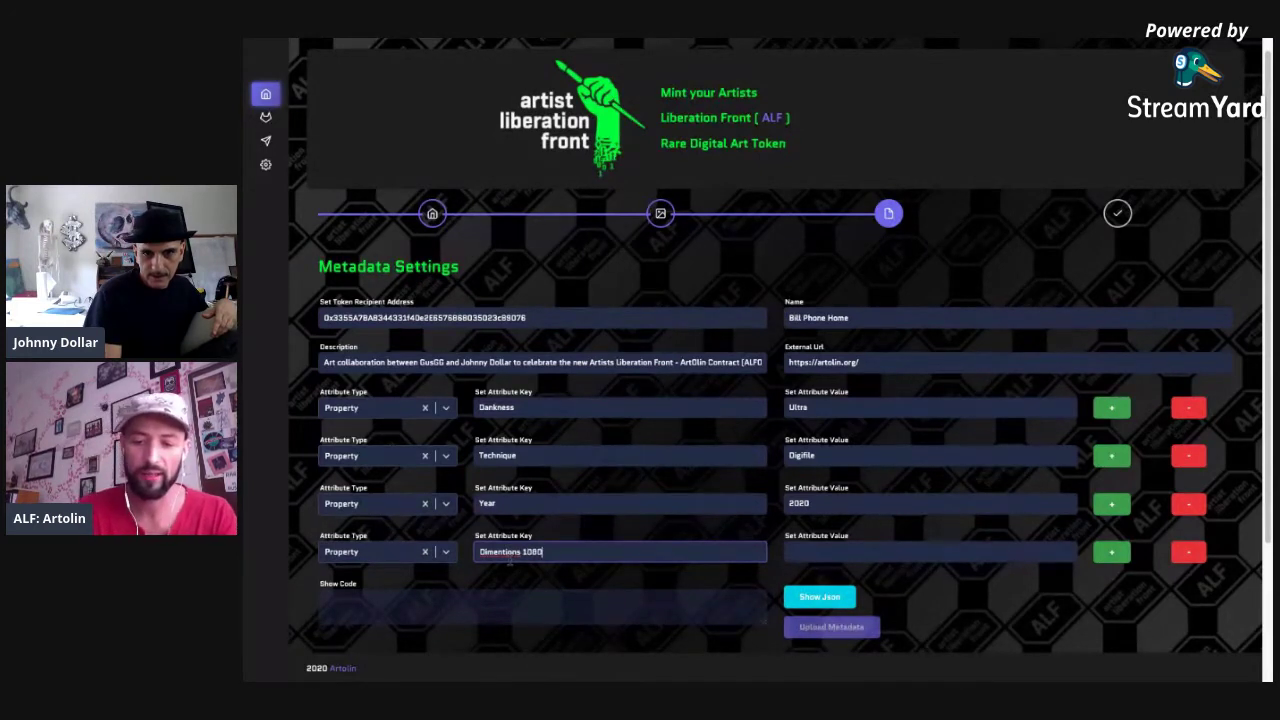
text( x)
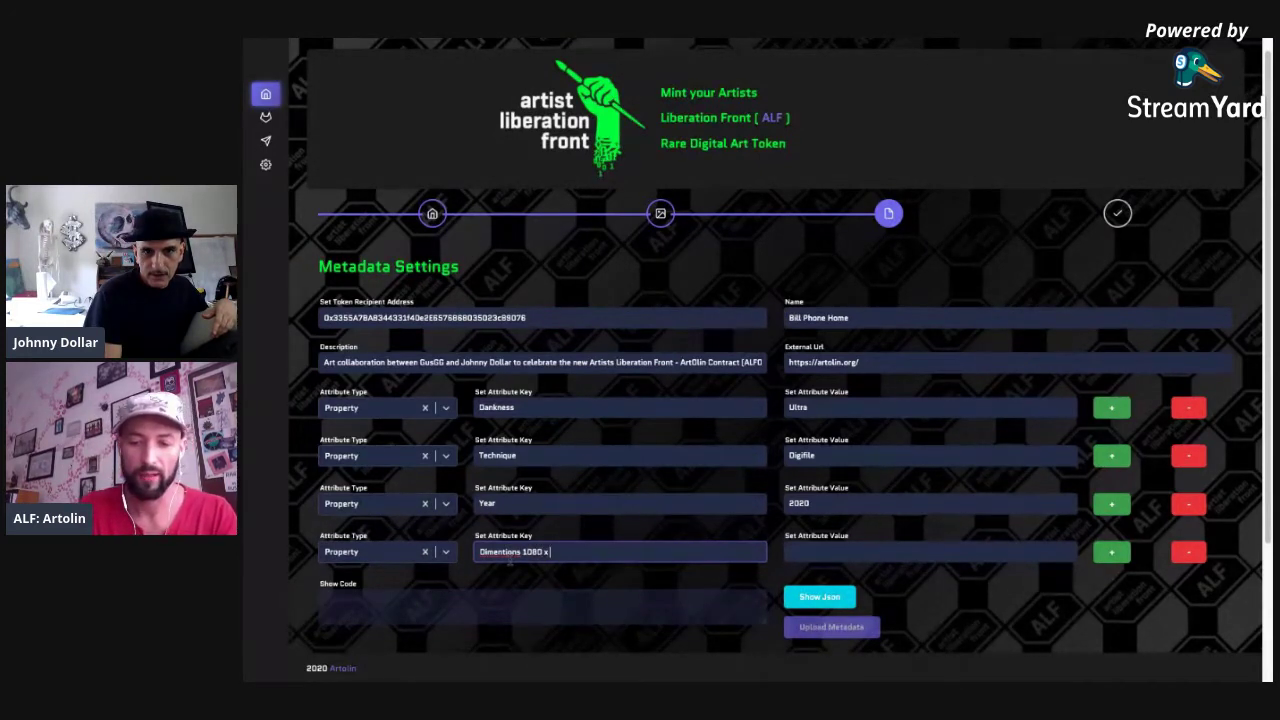
text( 1080)
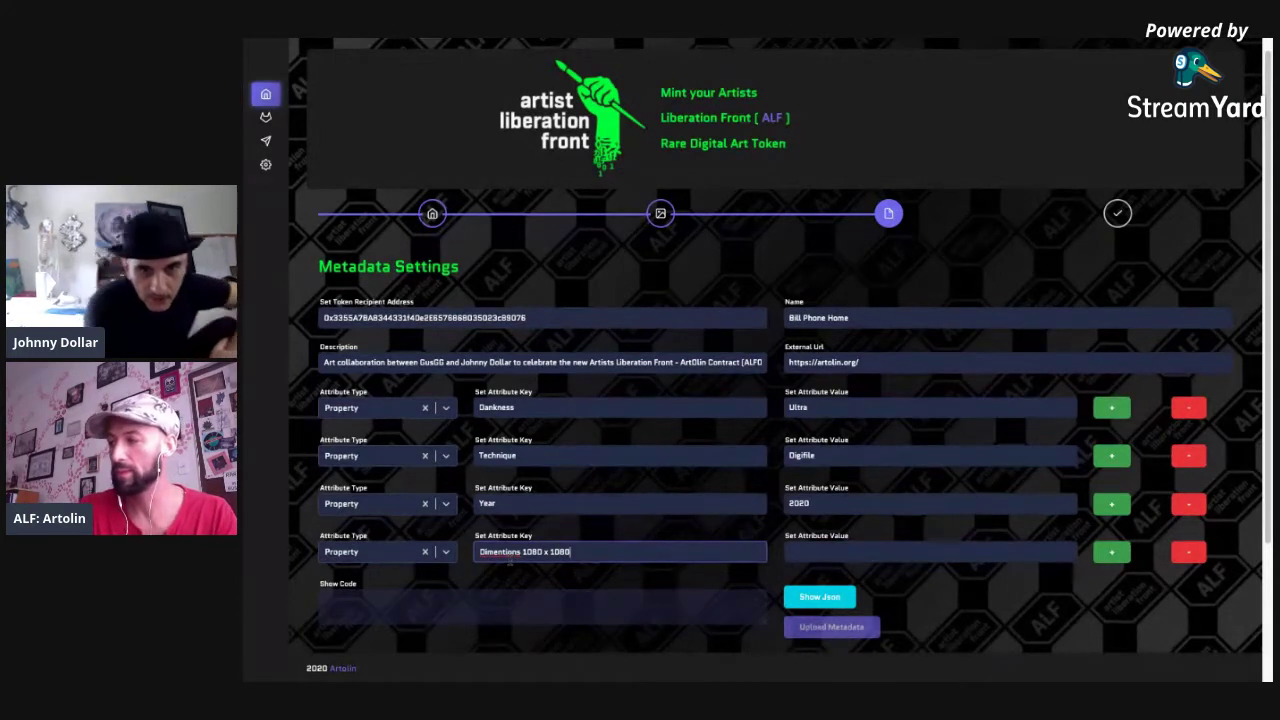
- Move "1080 x 1080" from the fourth attribute's key to its value, leaving "Dimentions" as the key
key(shift+Tab)
key(Tab)
key(shift+Left)
key(shift+Left)
key(shift+Left)
key(shift+Left)
key(shift+Left)
key(shift+Left)
key(shift+Left)
key(shift+Left)
key(shift+Left)
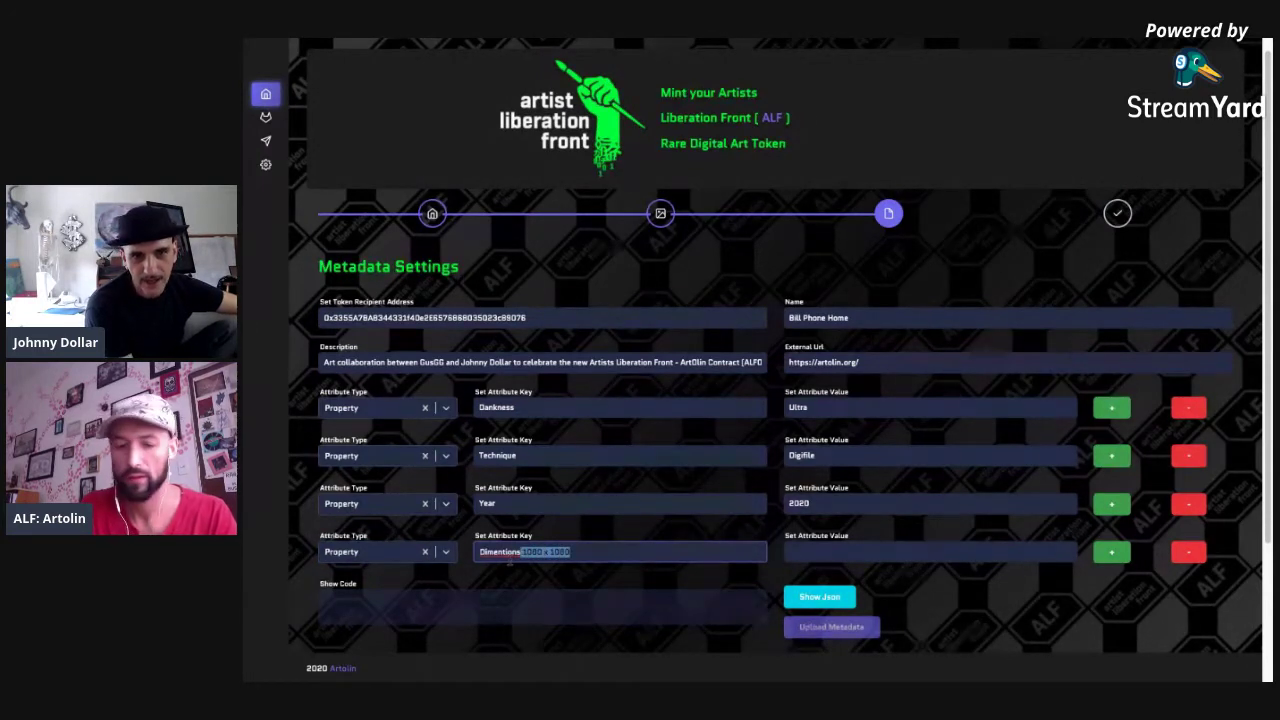
key(ctrl+x)
key(Tab)
key(ctrl+v)
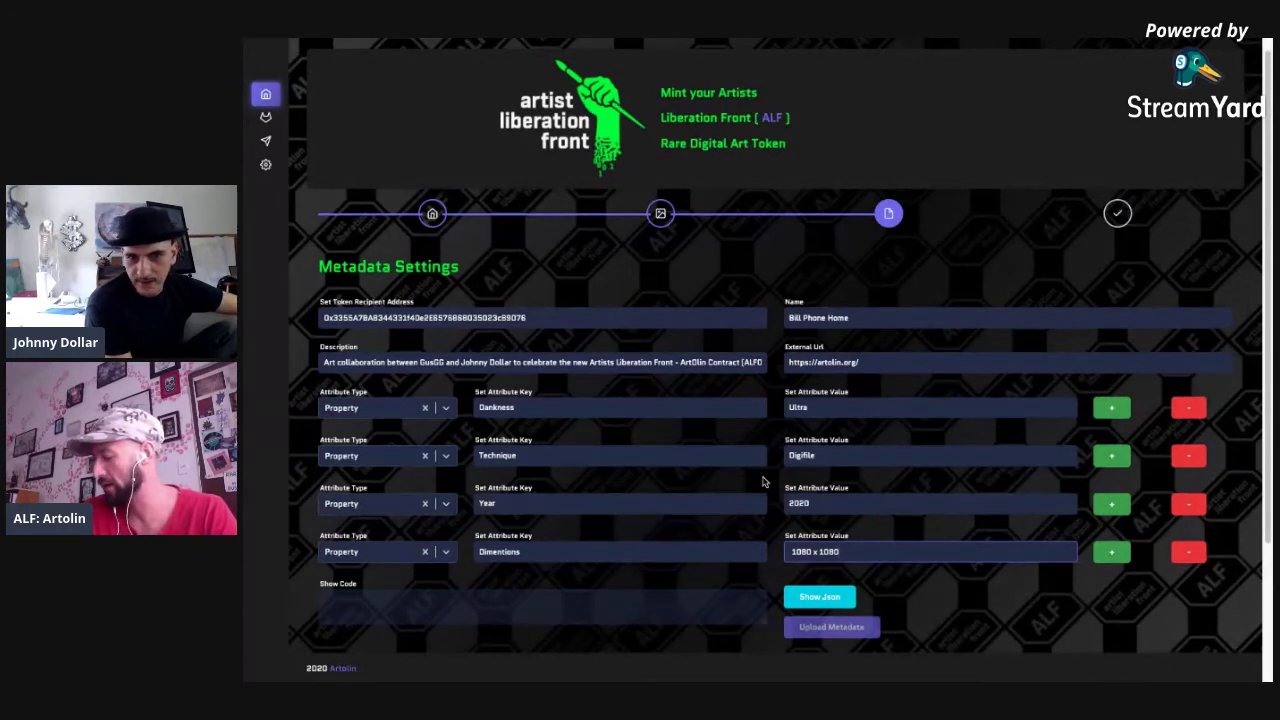
- Add a fifth attribute and set its type to Boost Percentage
scroll(762, 482, down, 2)
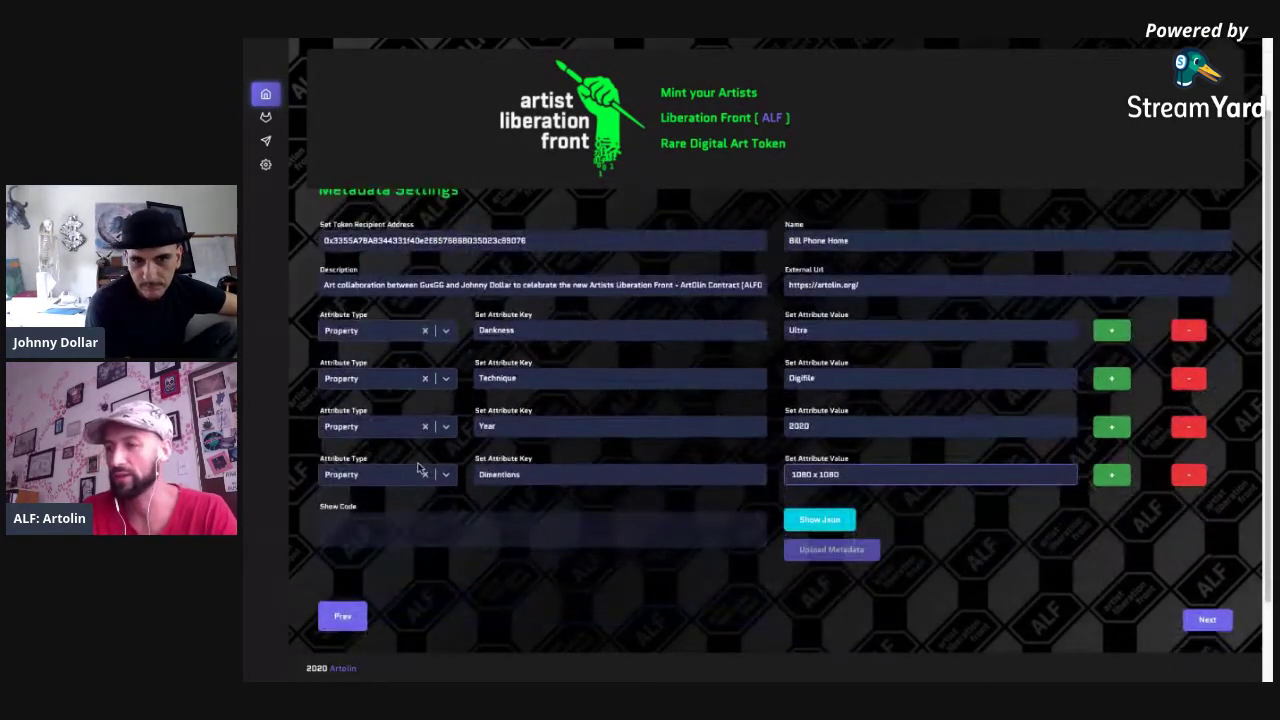
click(1111, 474)
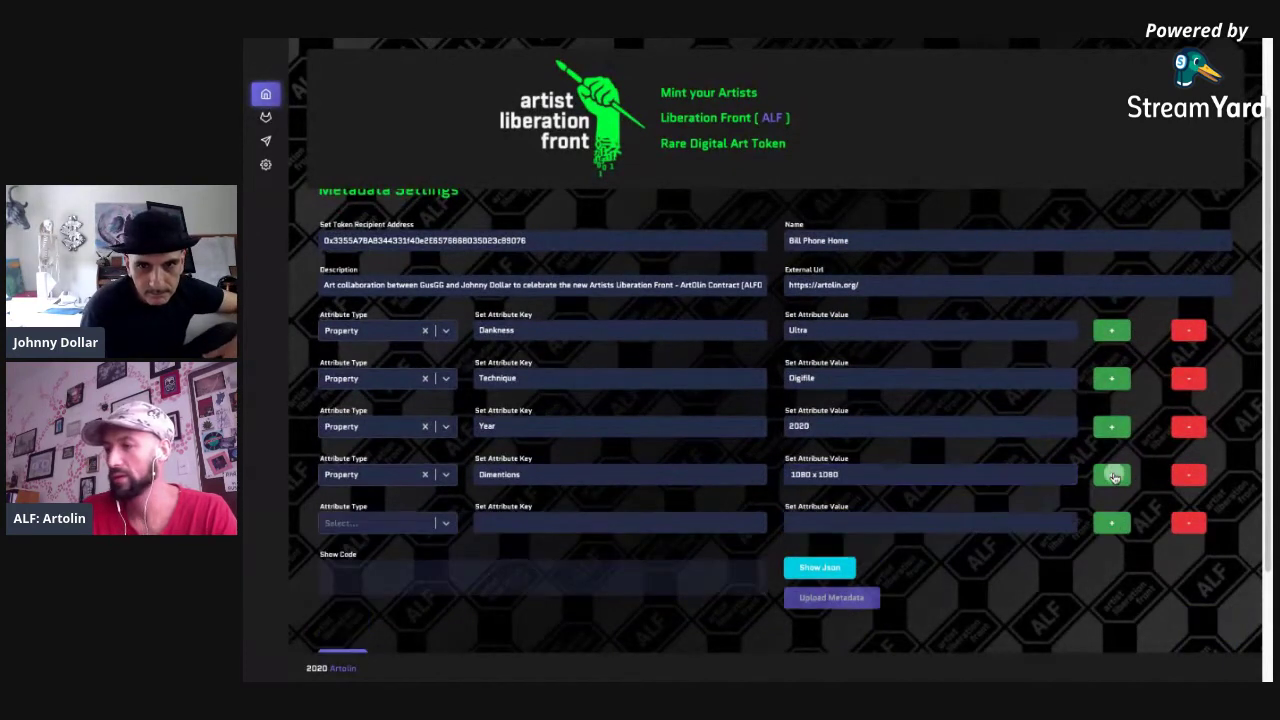
click(448, 522)
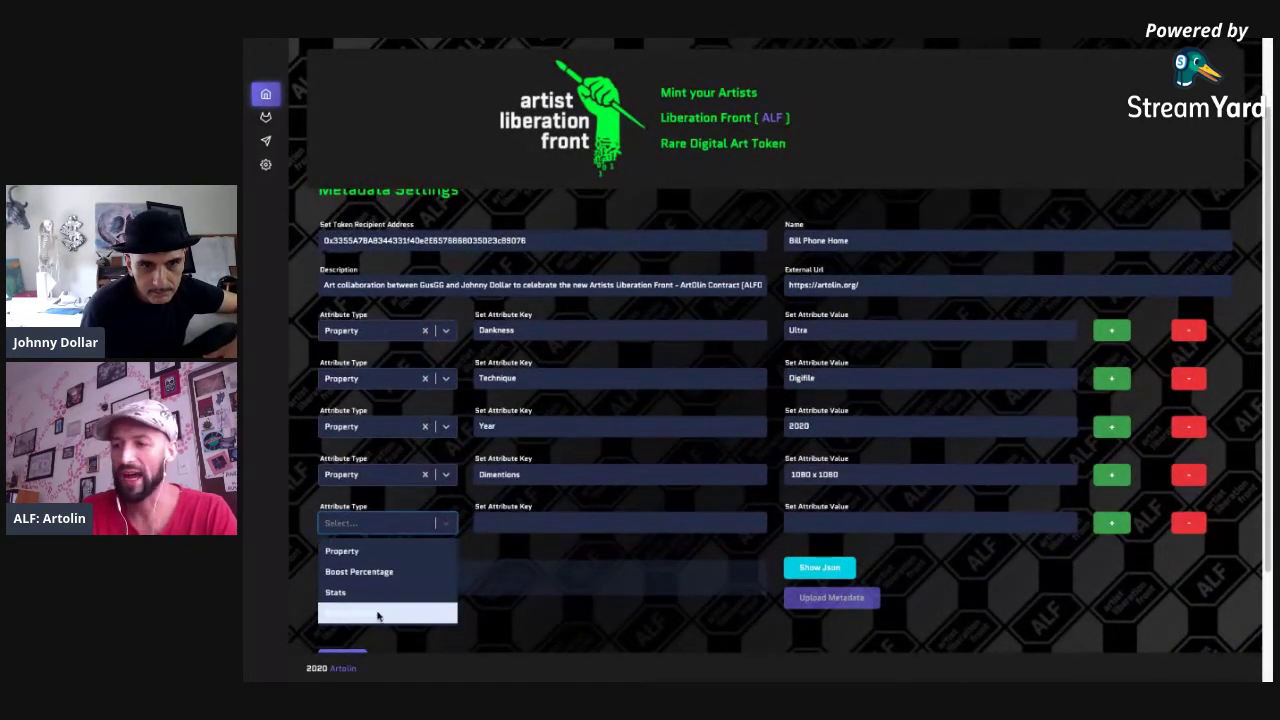
click(380, 571)
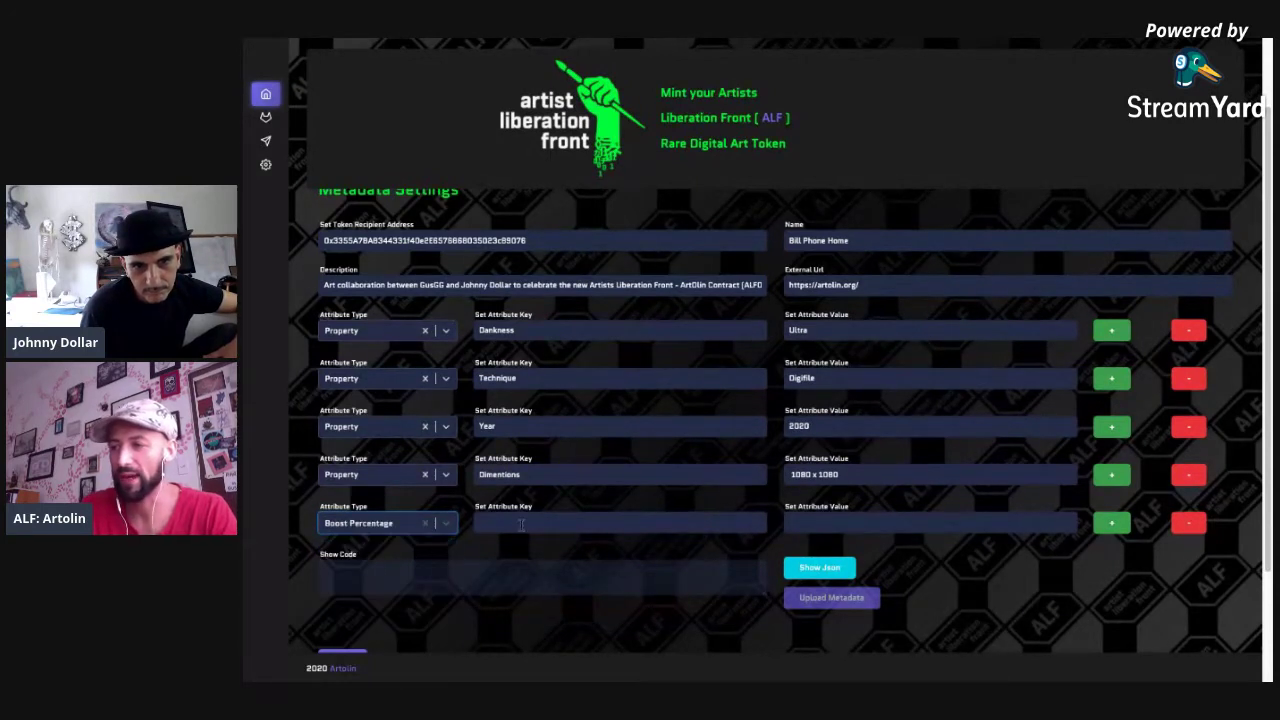
click(520, 525)
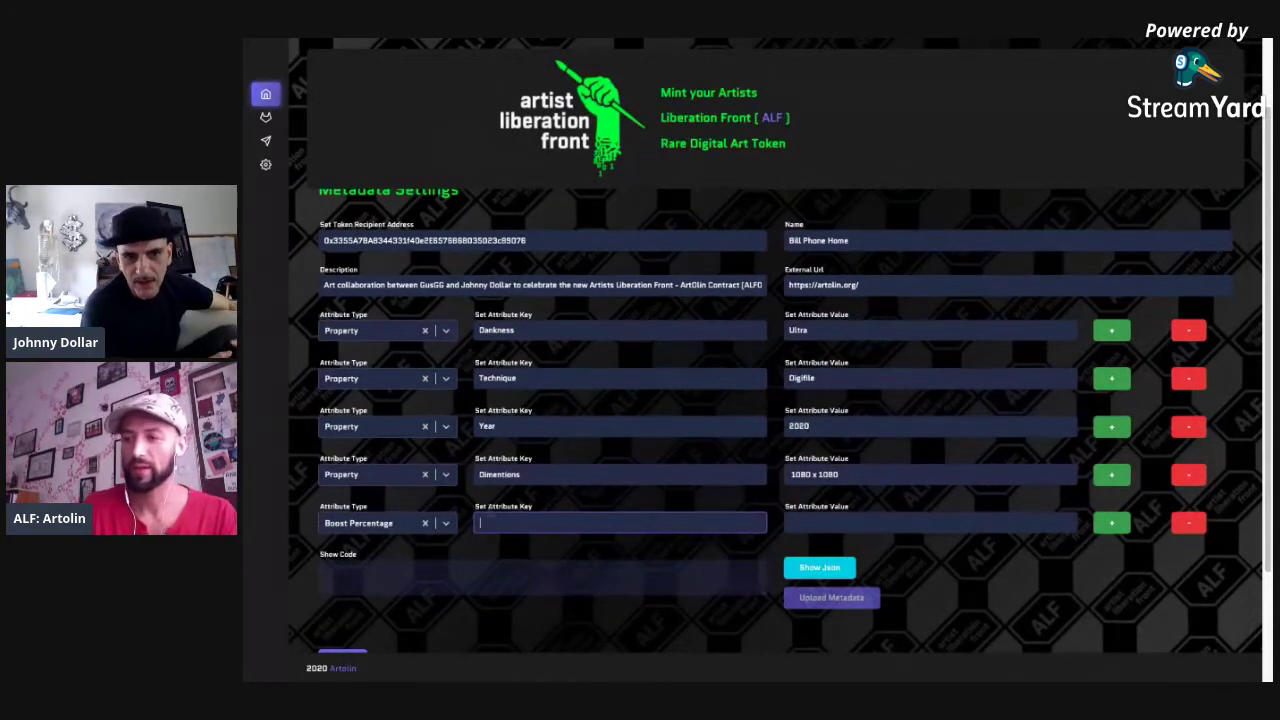
- Change the fifth attribute's type to Property, with key "Author" and the two collaborating artists' names as its value
click(446, 523)
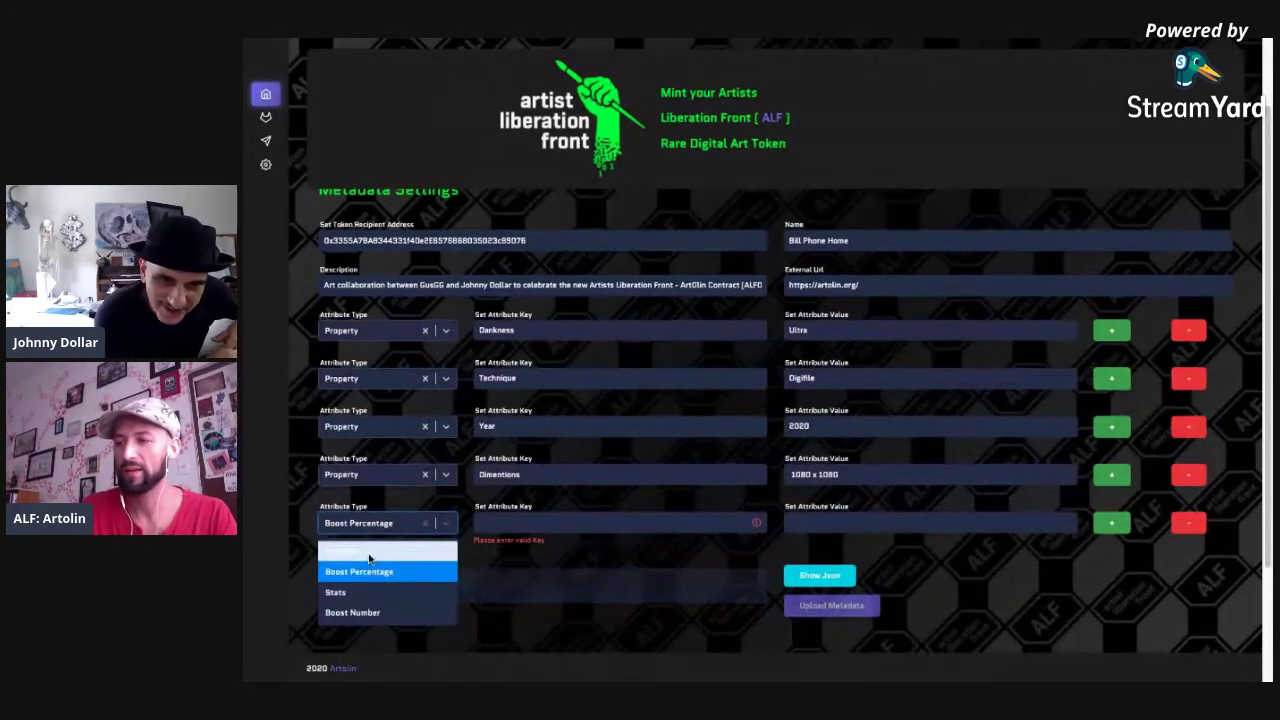
click(440, 547)
click(536, 523)
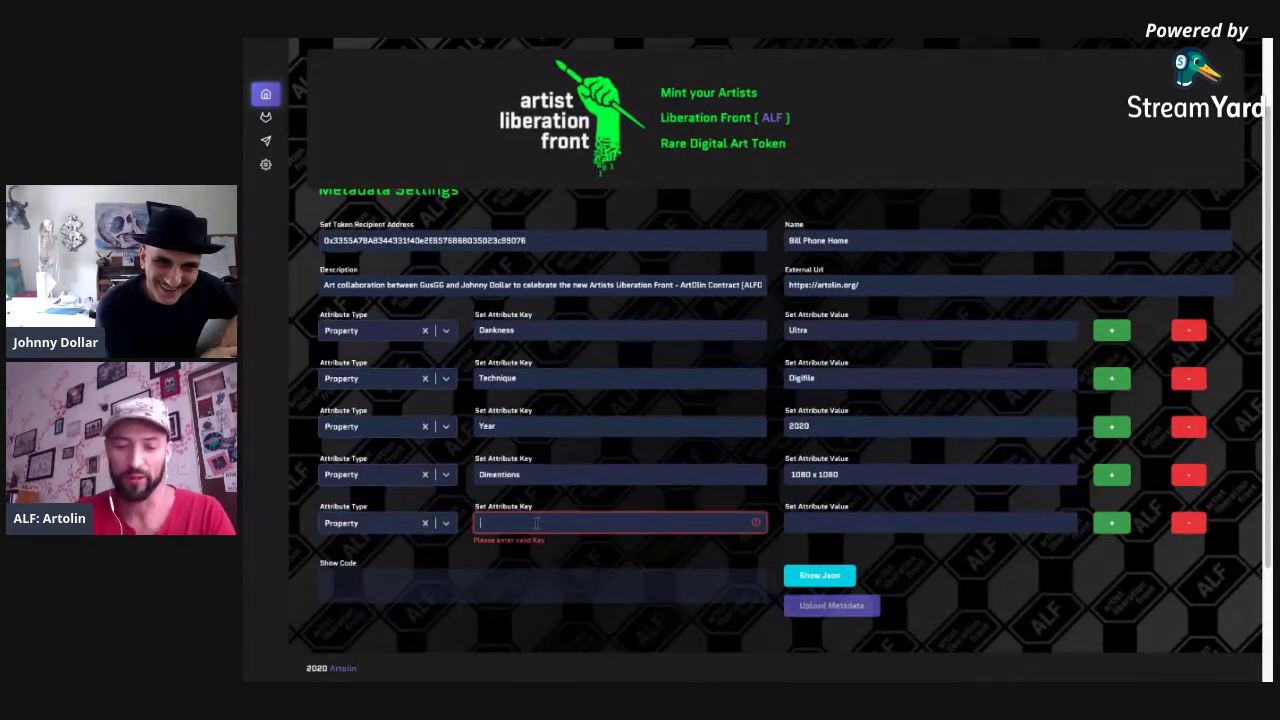
text(Author)
key(Tab)
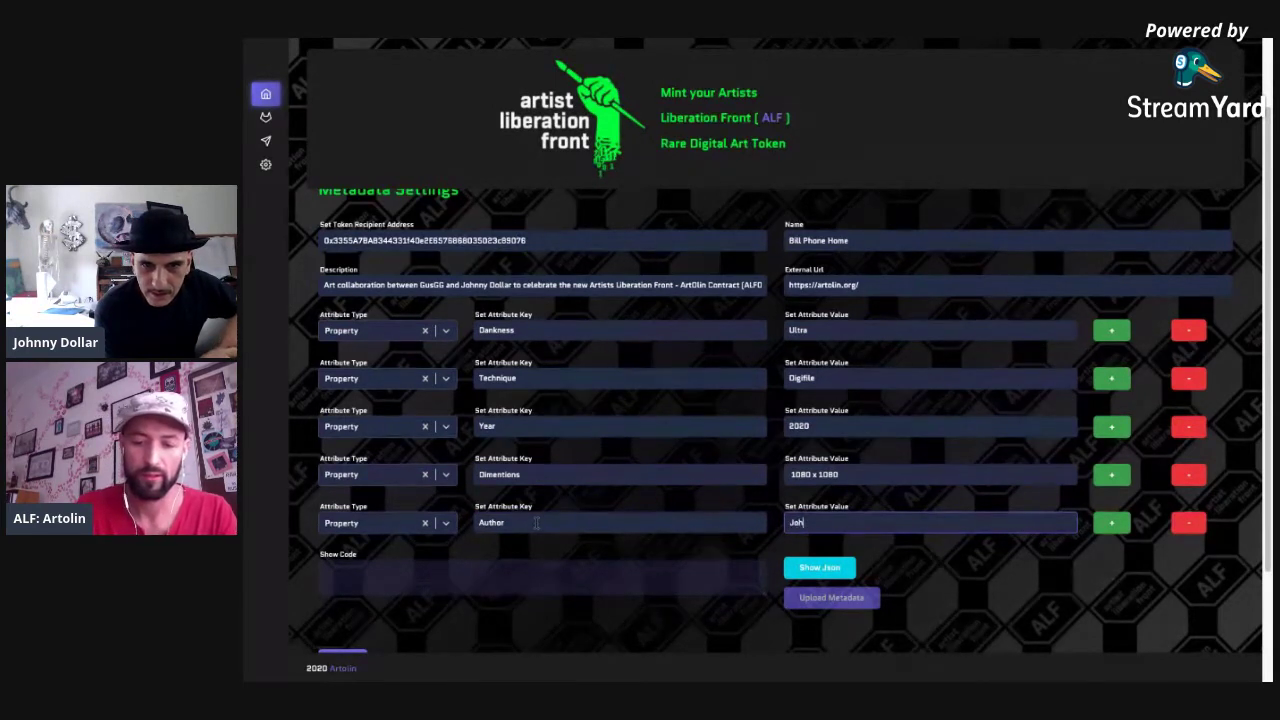
text(Johnny Dollar )
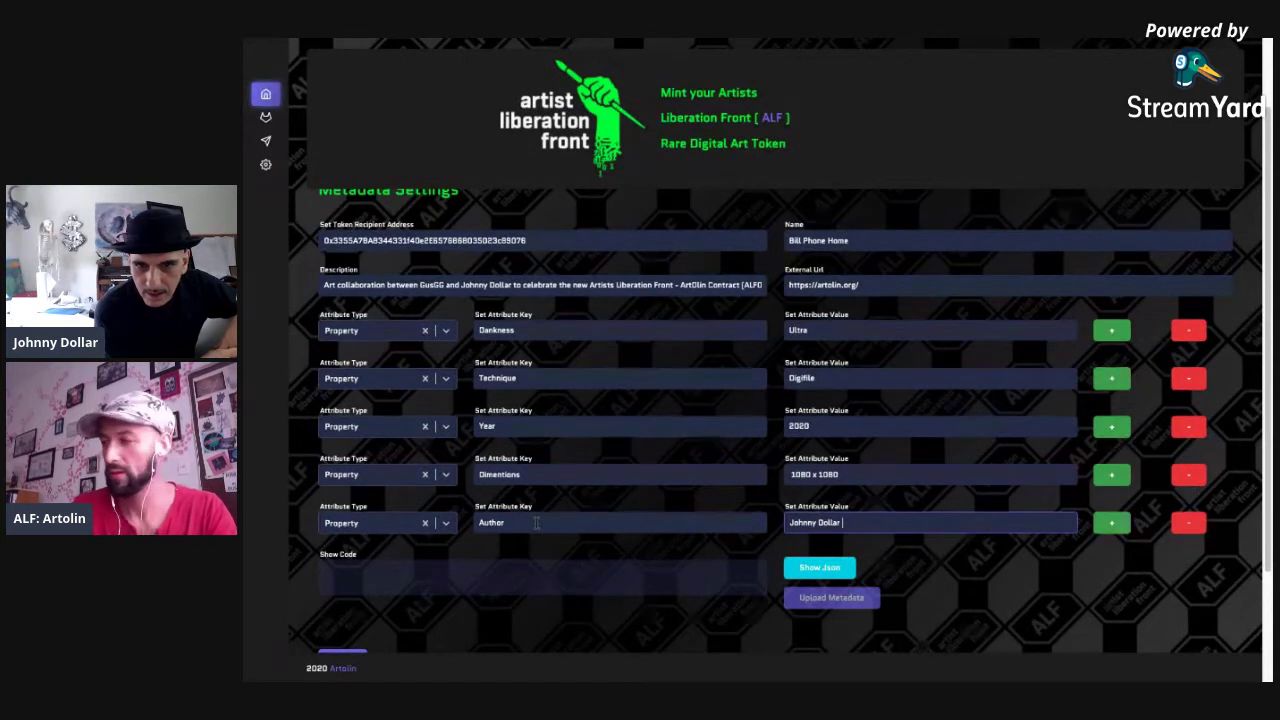
text(& GusGG)
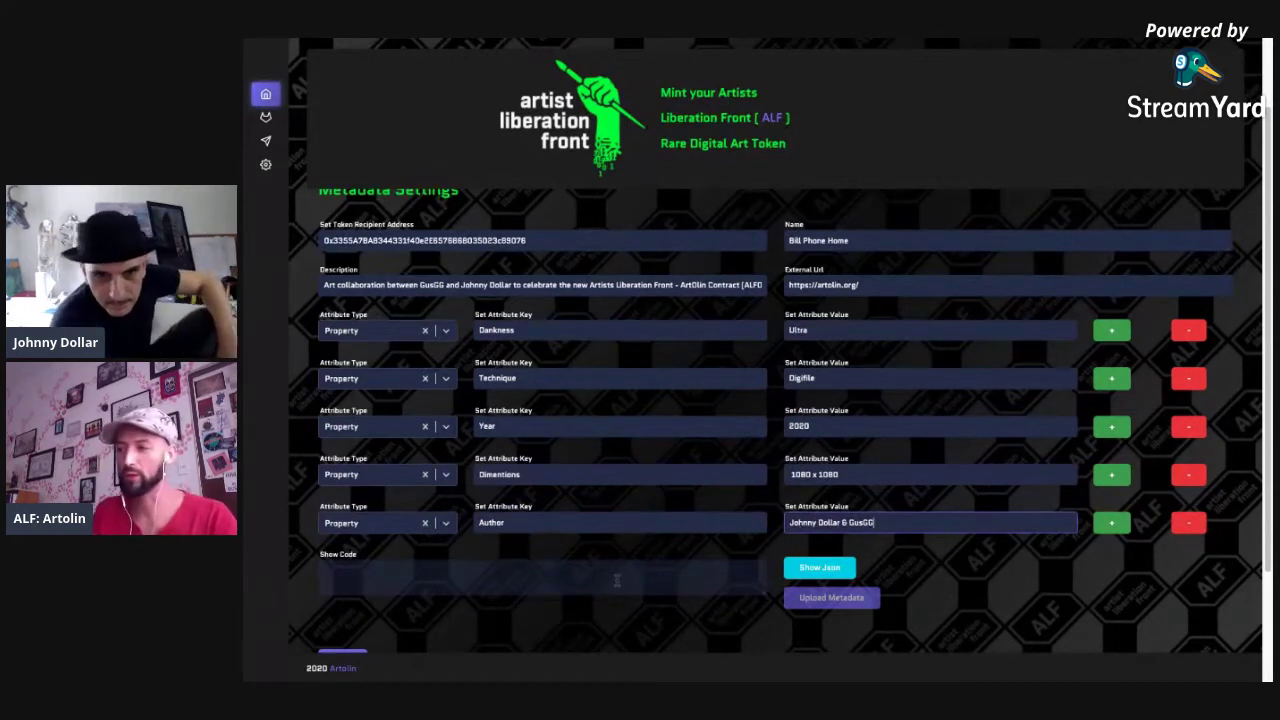
- Generate the token's metadata JSON and enlarge the code preview to review its attributes and properties
scroll(632, 586, down, 3)
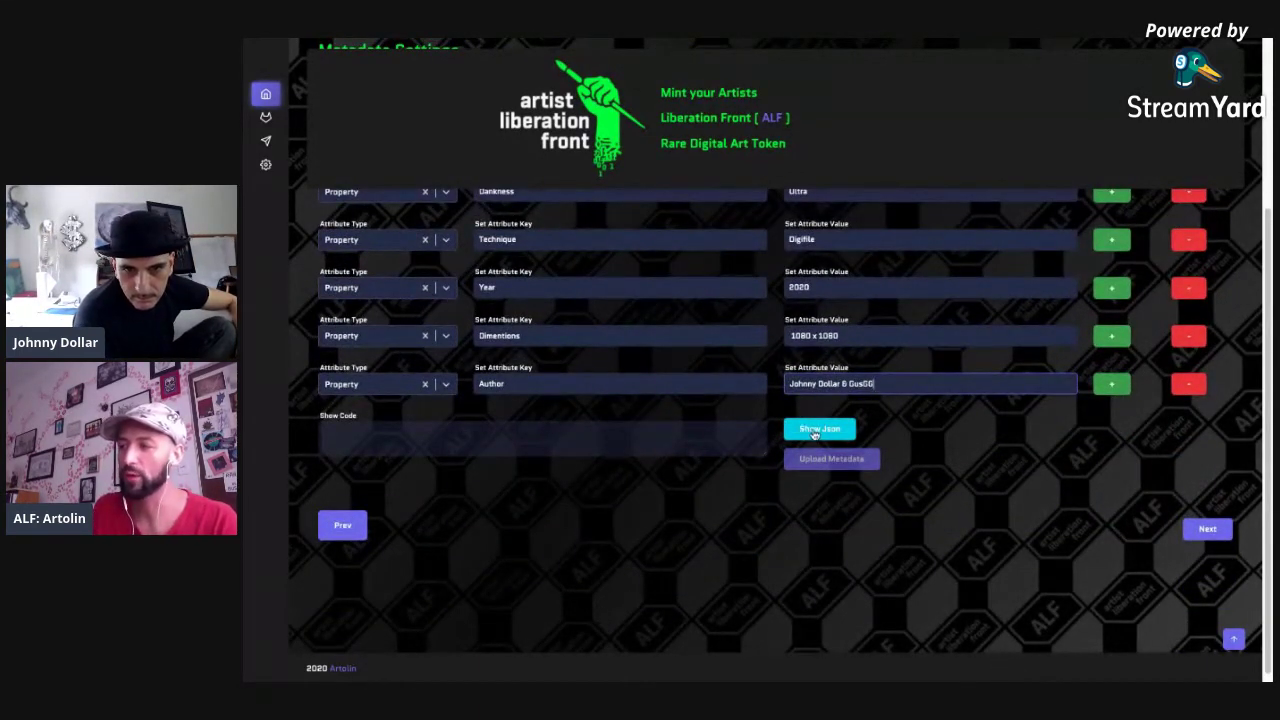
click(822, 431)
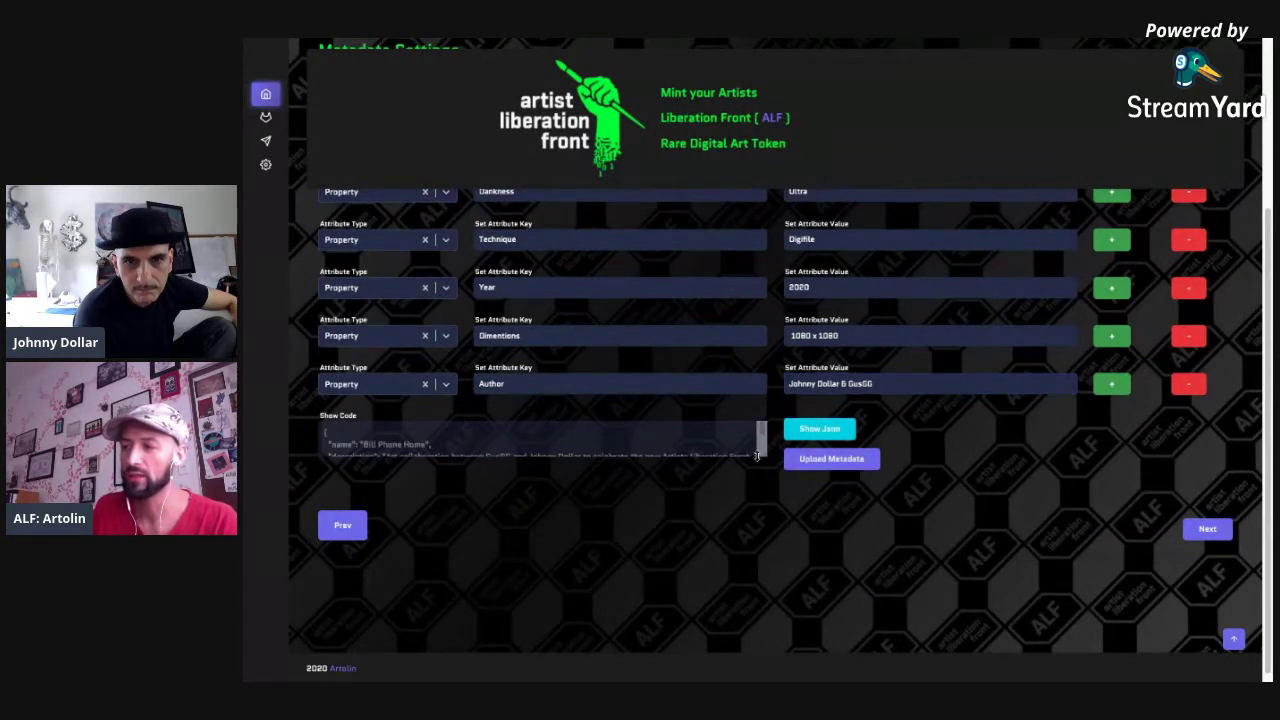
drag(763, 453, 762, 652)
scroll(738, 590, down, 2)
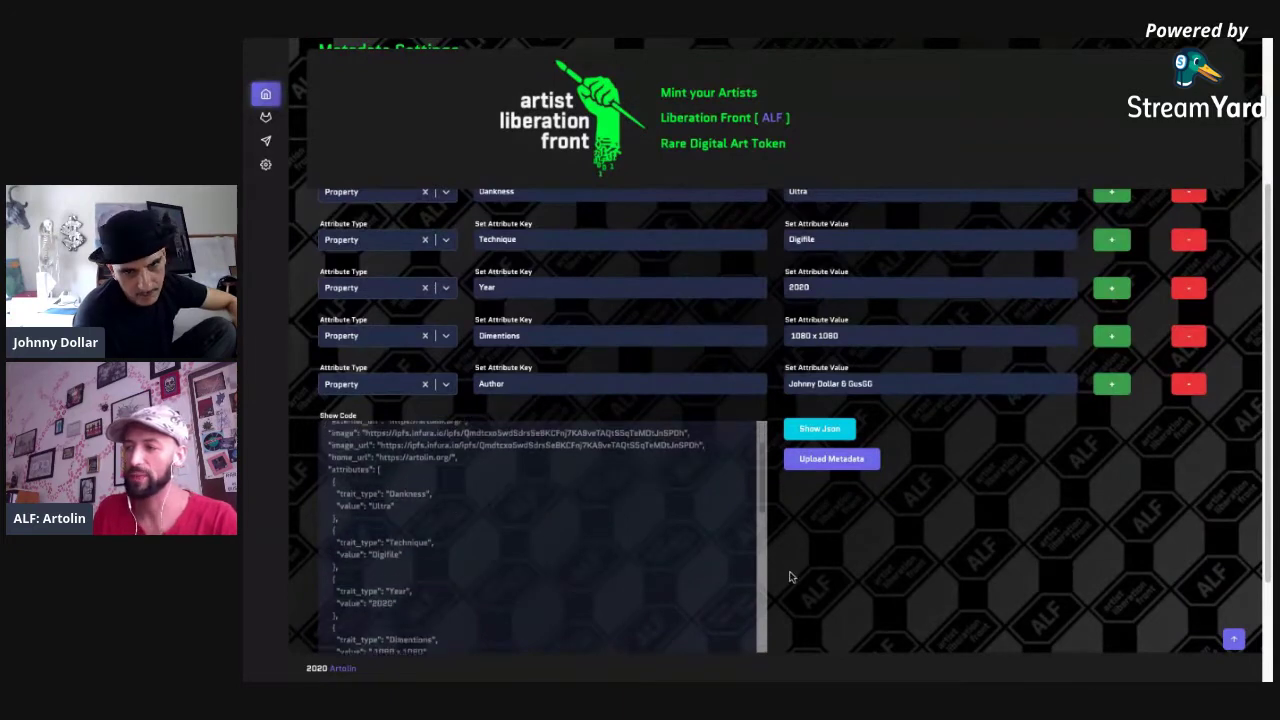
scroll(789, 577, down, 3)
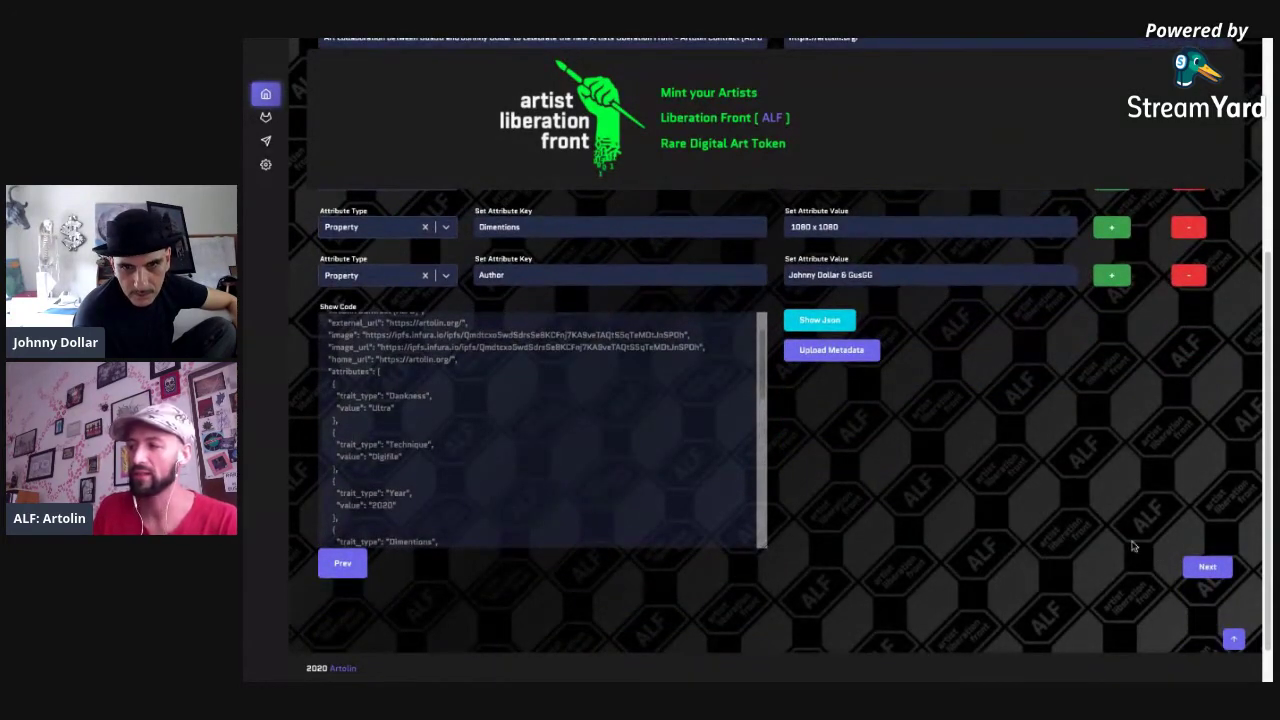
scroll(694, 428, down, 10)
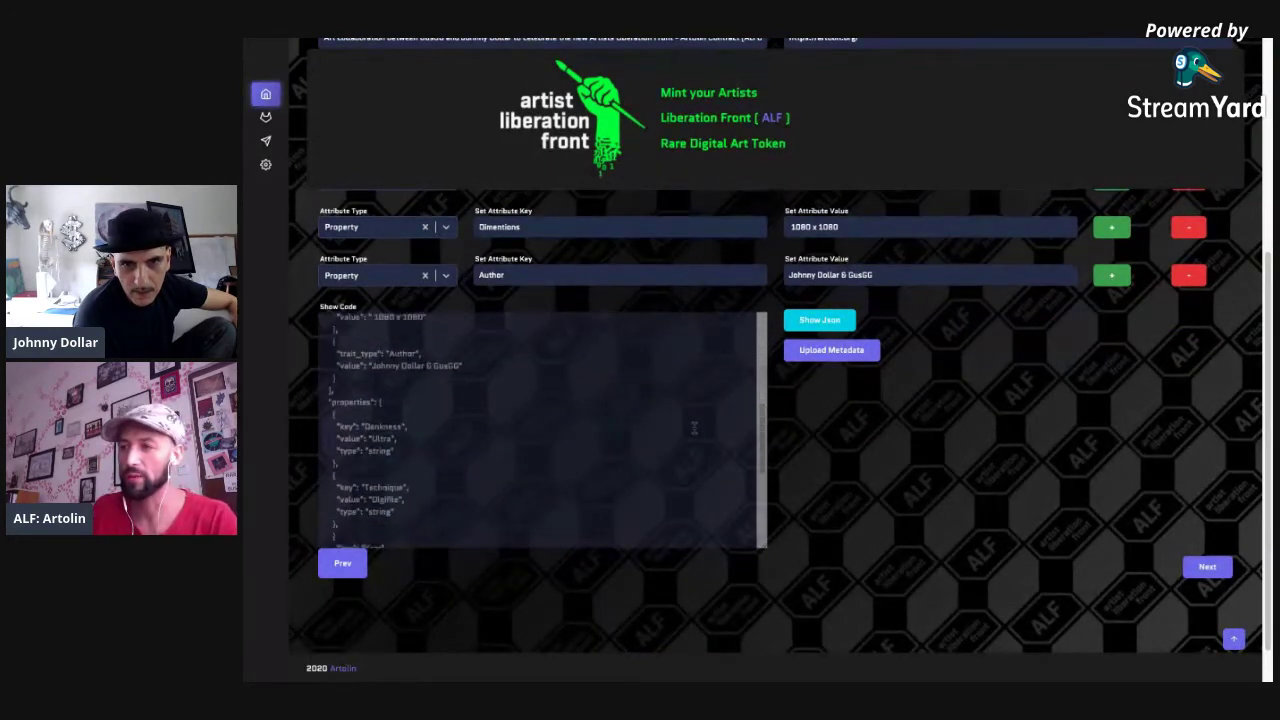
scroll(618, 407, up, 5)
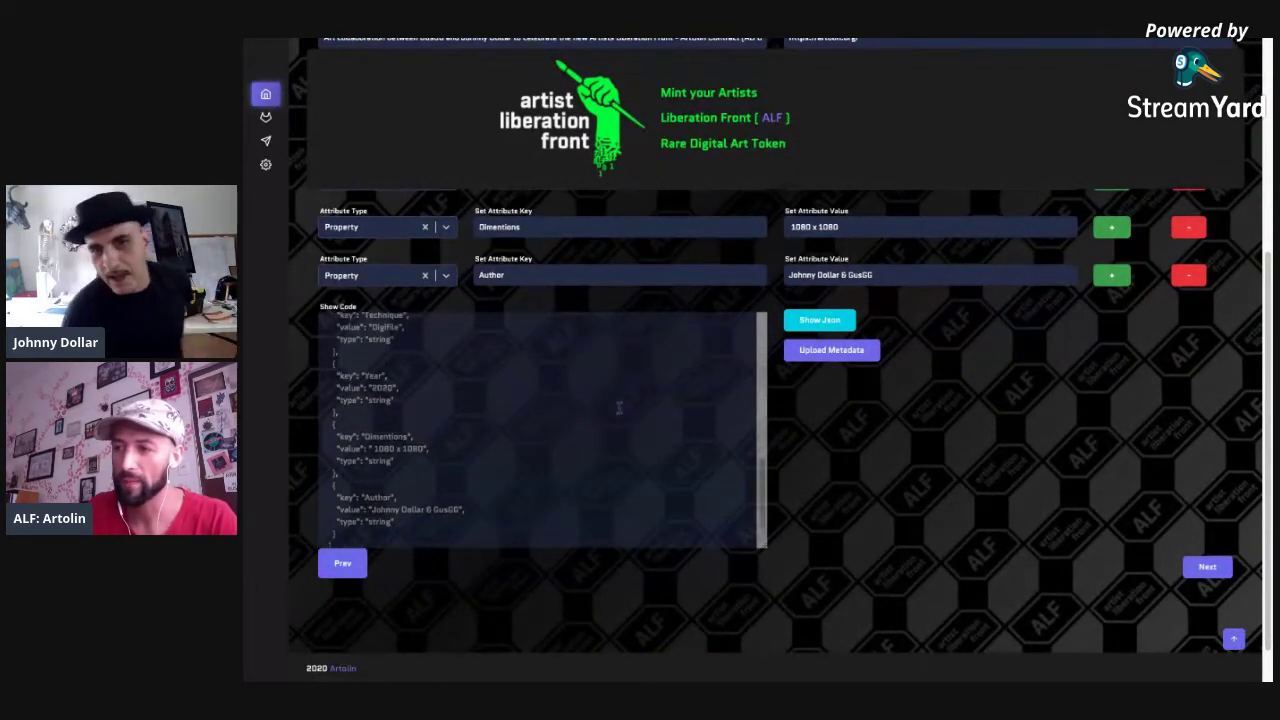
scroll(618, 407, up, 8)
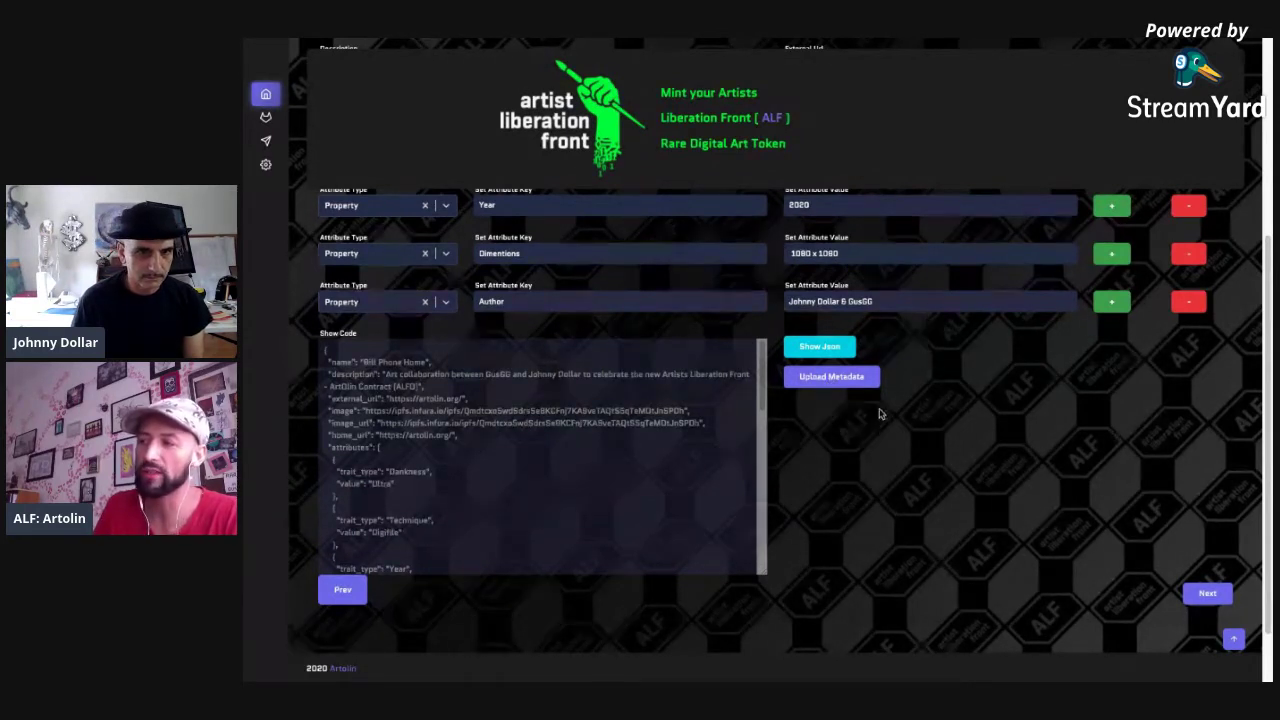
- Upload the metadata to IPFS and continue to the final token review page
click(832, 378)
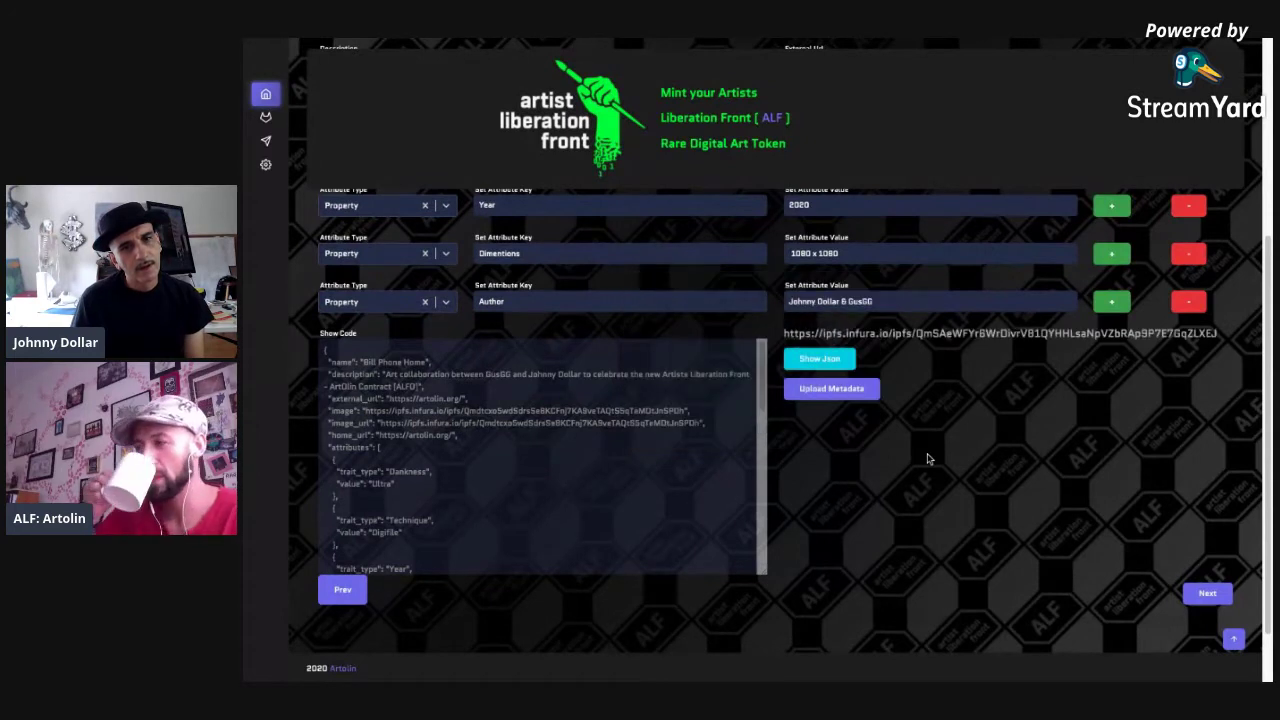
click(1207, 594)
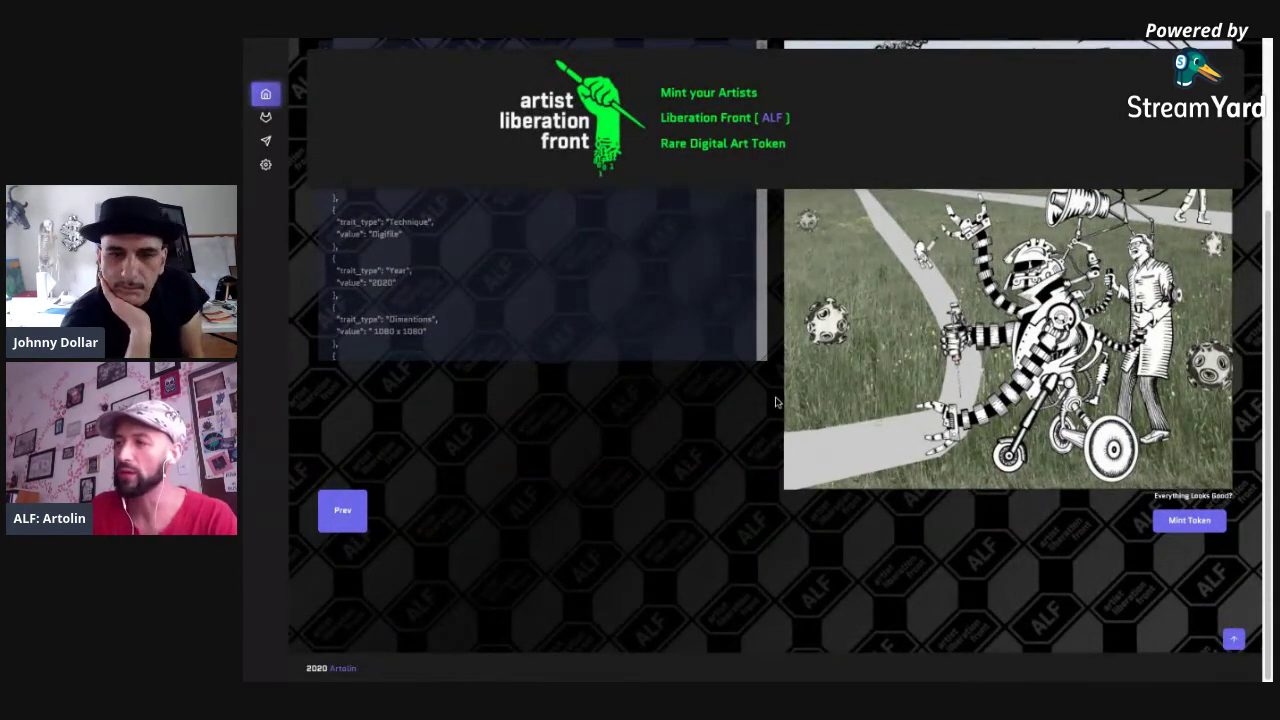
- Examine the final metadata code, the IPFS links and the animated artwork preview before minting
scroll(775, 402, up, 3)
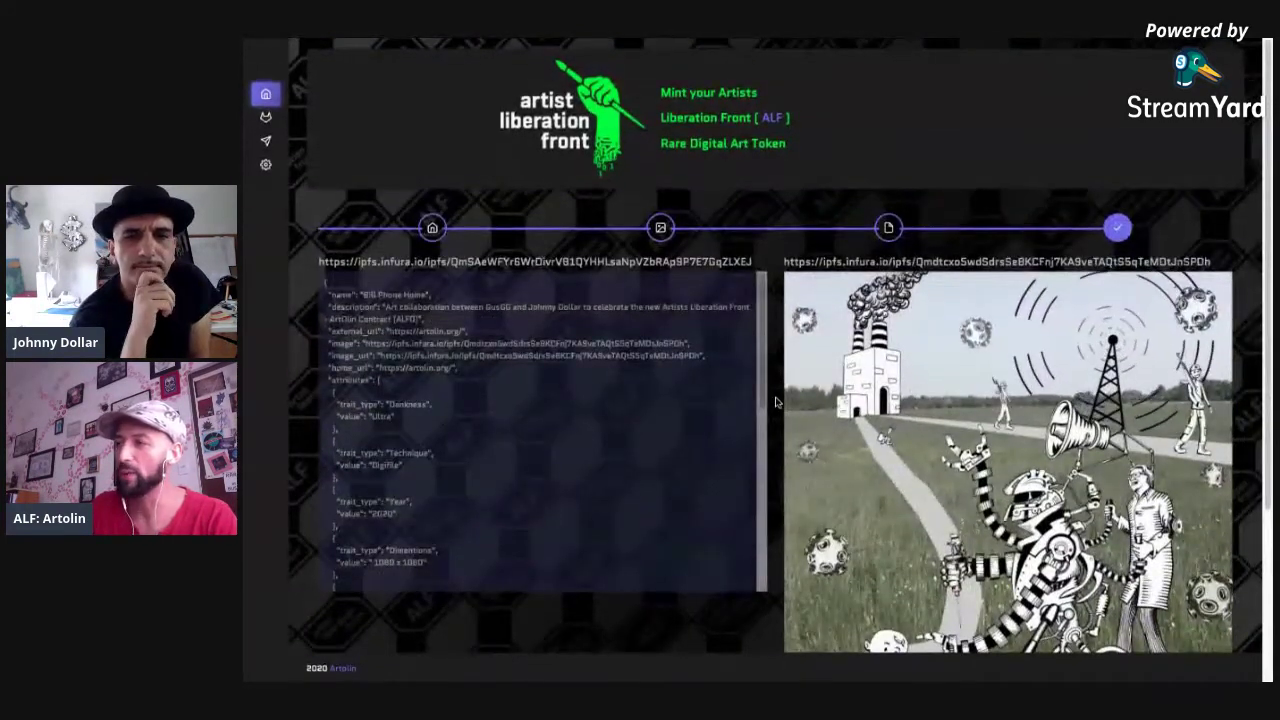
scroll(775, 402, down, 1)
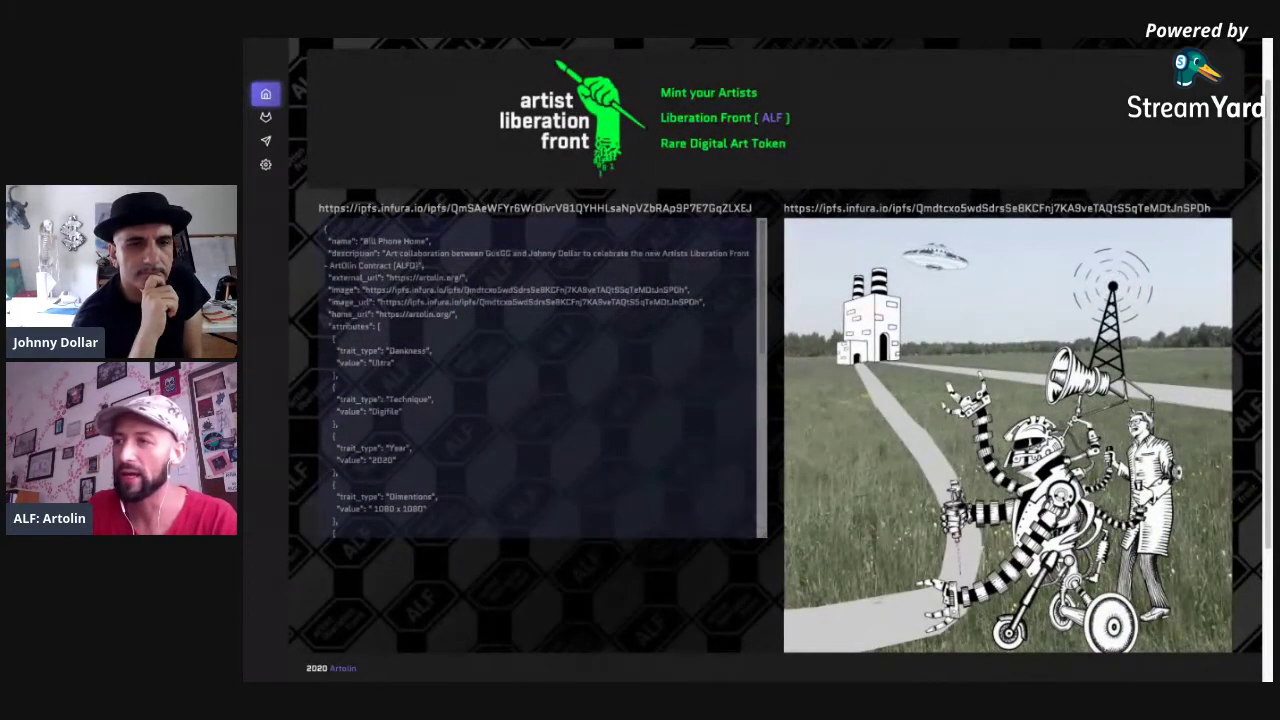
scroll(524, 357, down, 1)
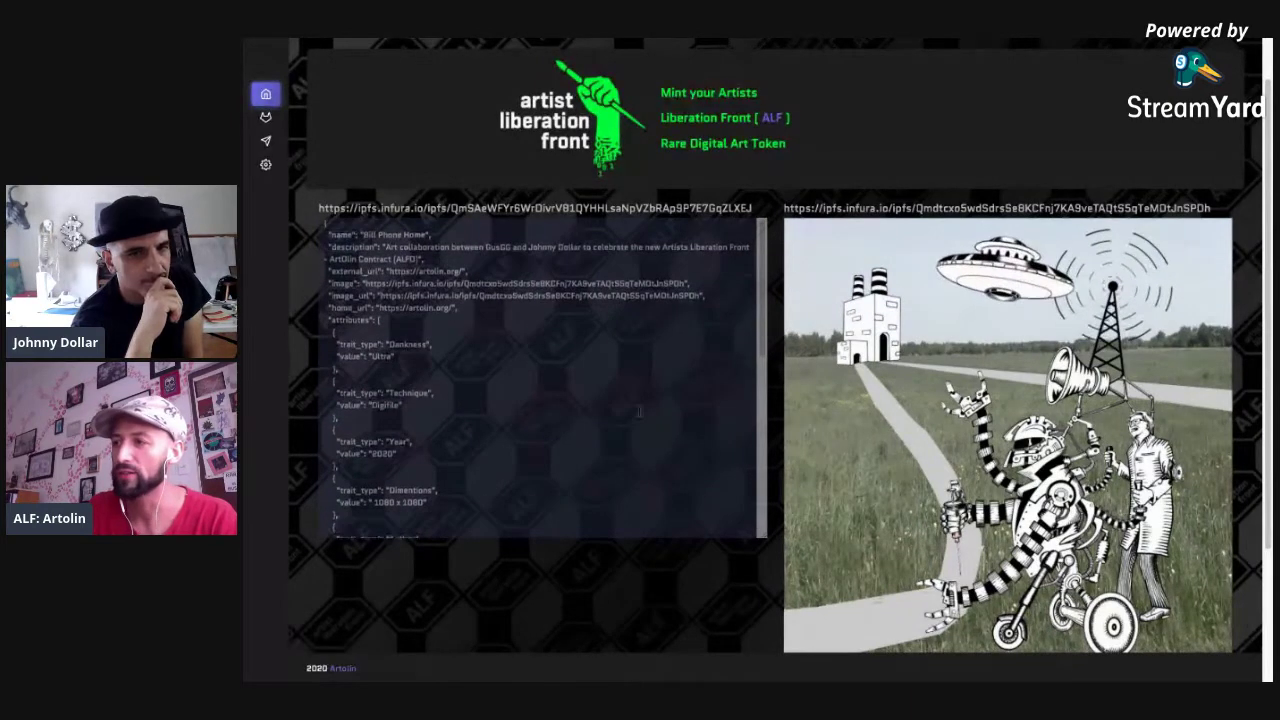
scroll(779, 446, down, 3)
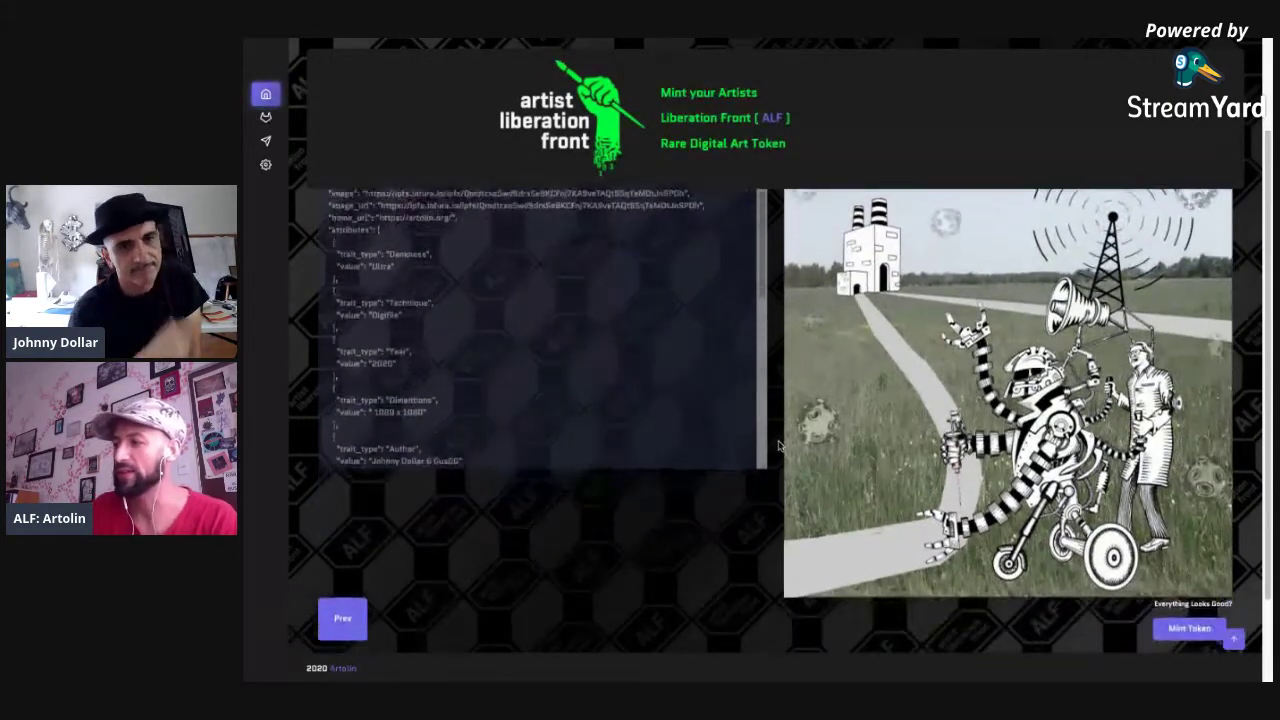
scroll(803, 453, up, 3)
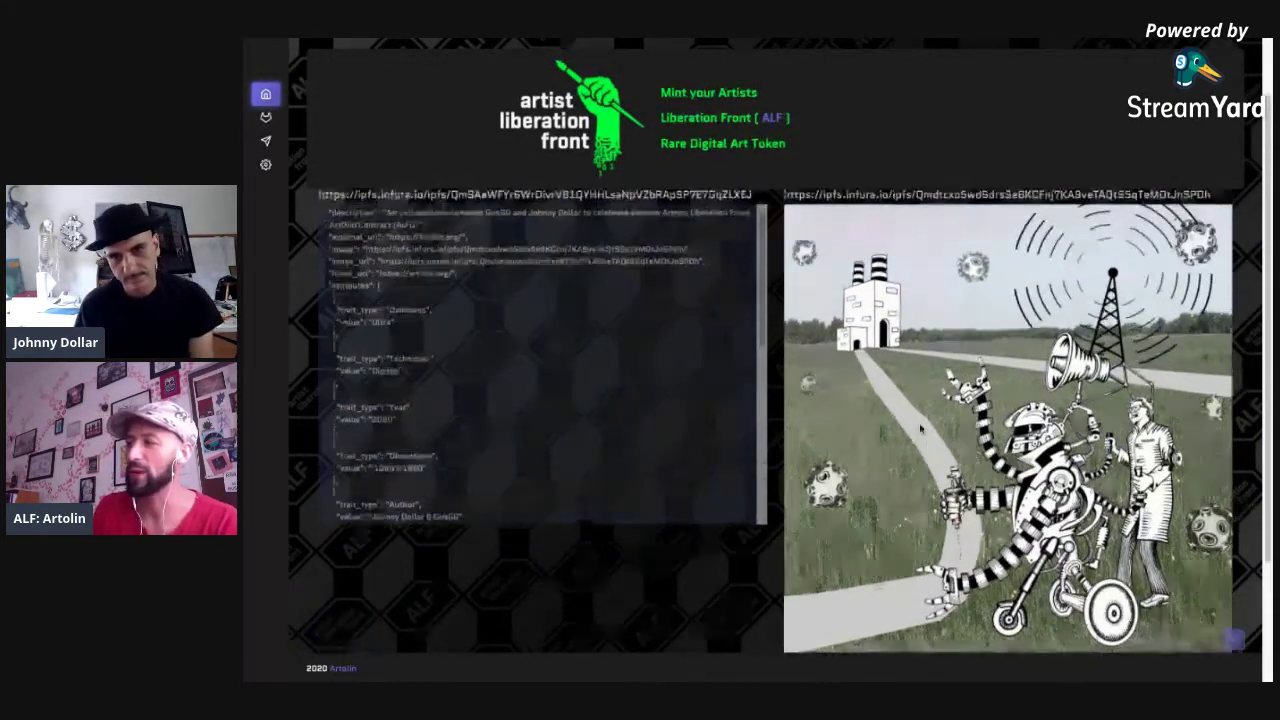
scroll(803, 453, down, 3)
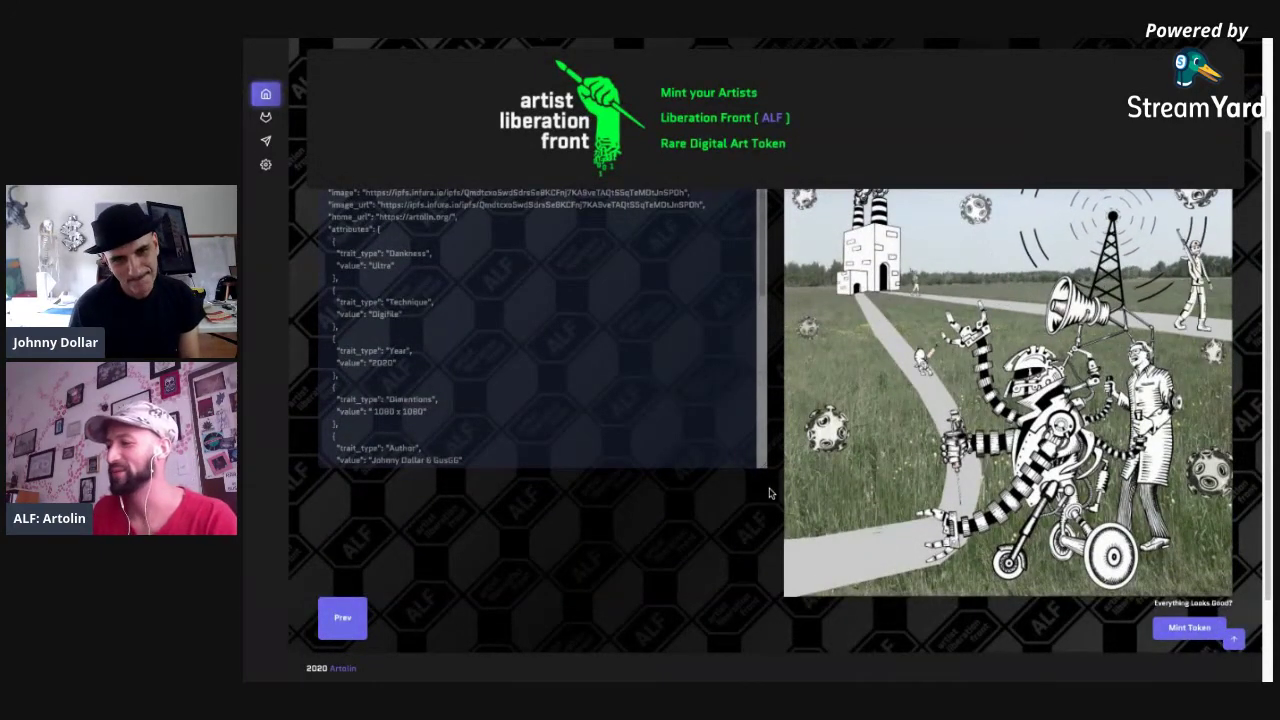
scroll(769, 492, down, 2)
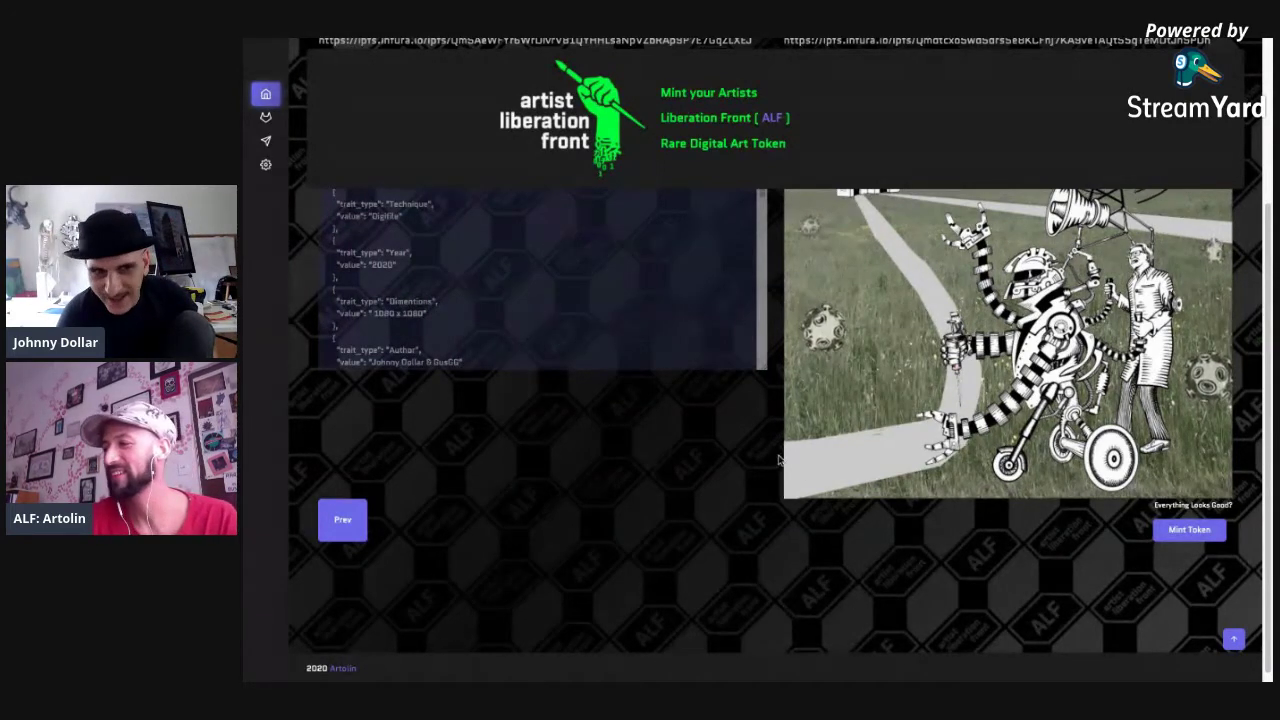
scroll(777, 460, up, 2)
scroll(777, 460, up, 1)
scroll(777, 460, down, 1)
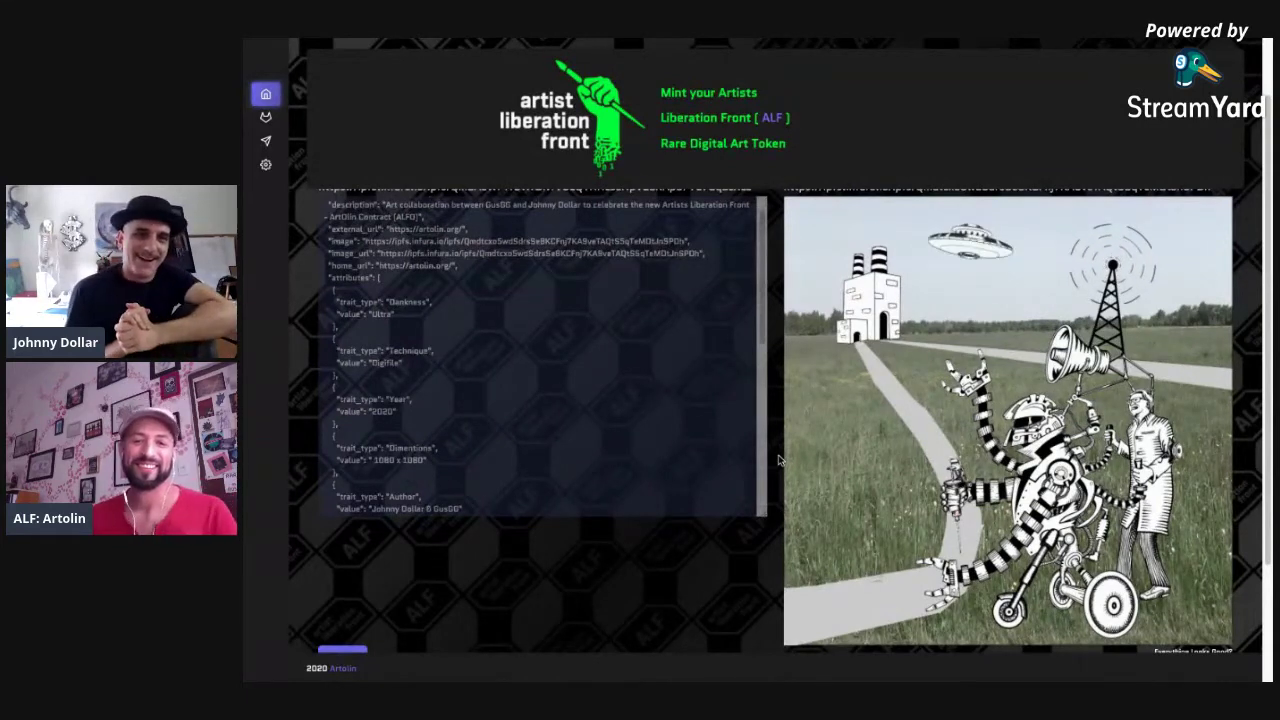
scroll(779, 460, down, 3)
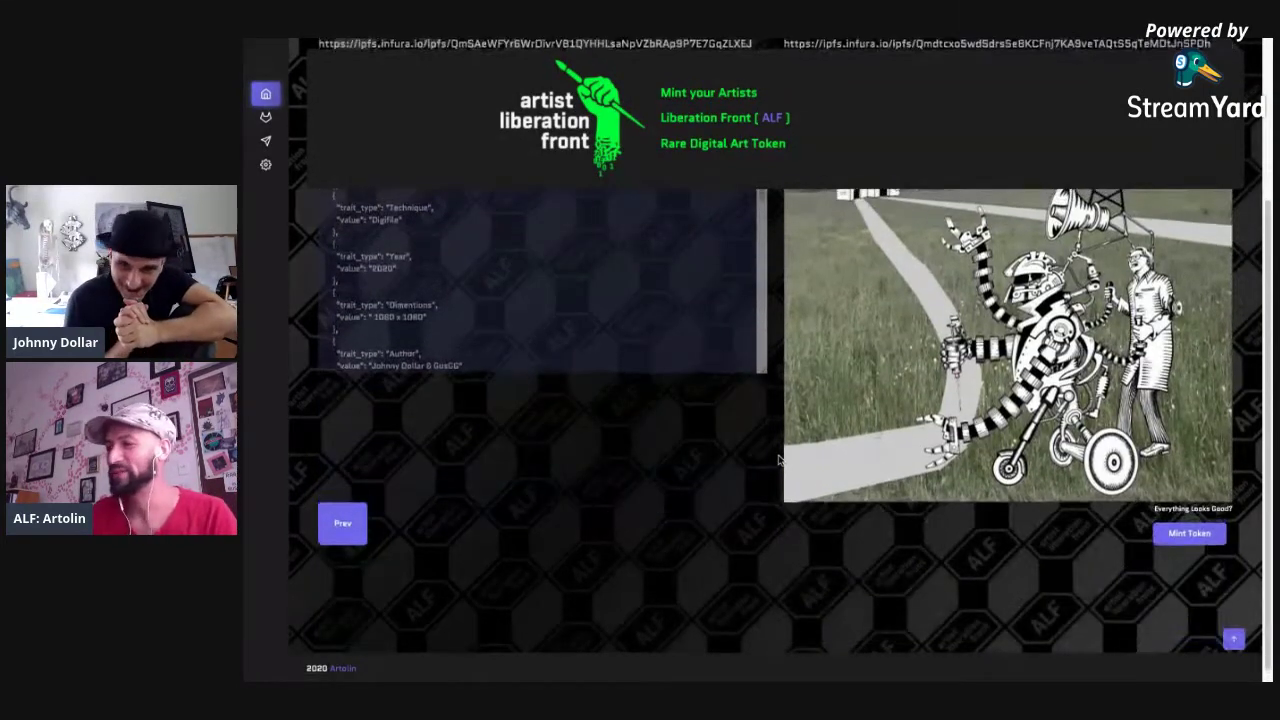
- Start minting the token and open the gas fee settings in the MetaMask transaction request
click(1197, 538)
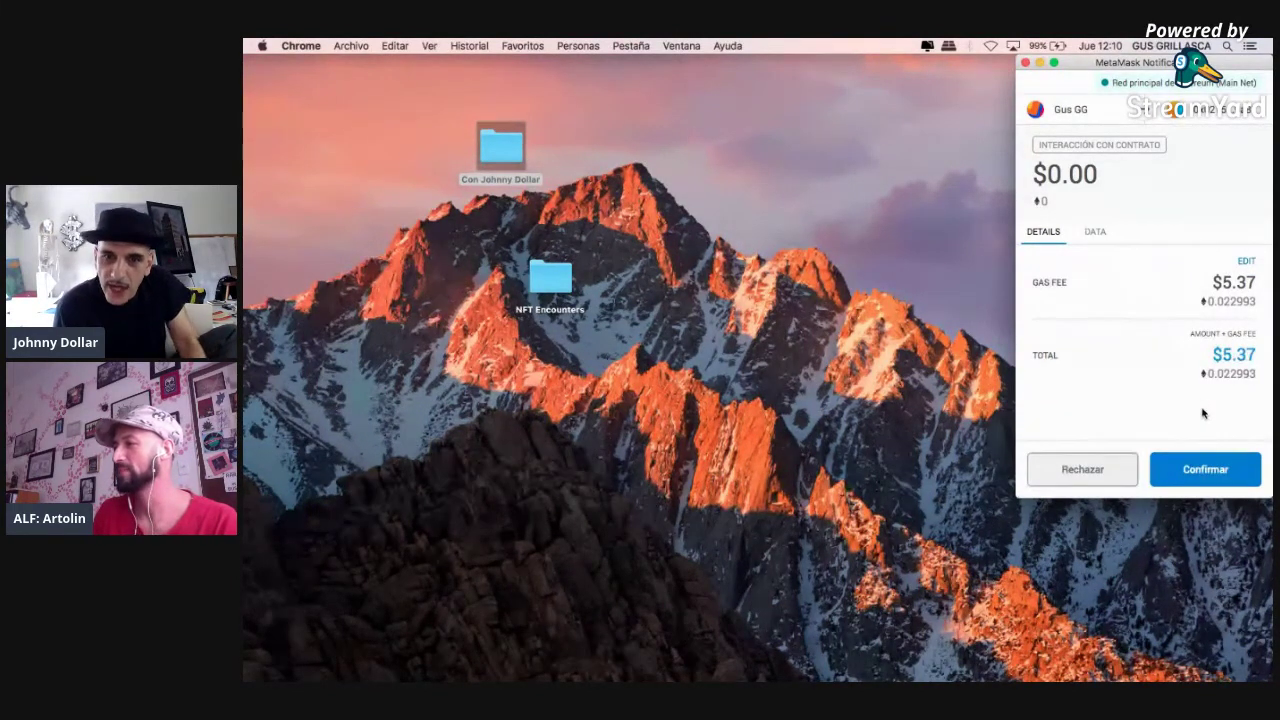
drag(1130, 62, 945, 100)
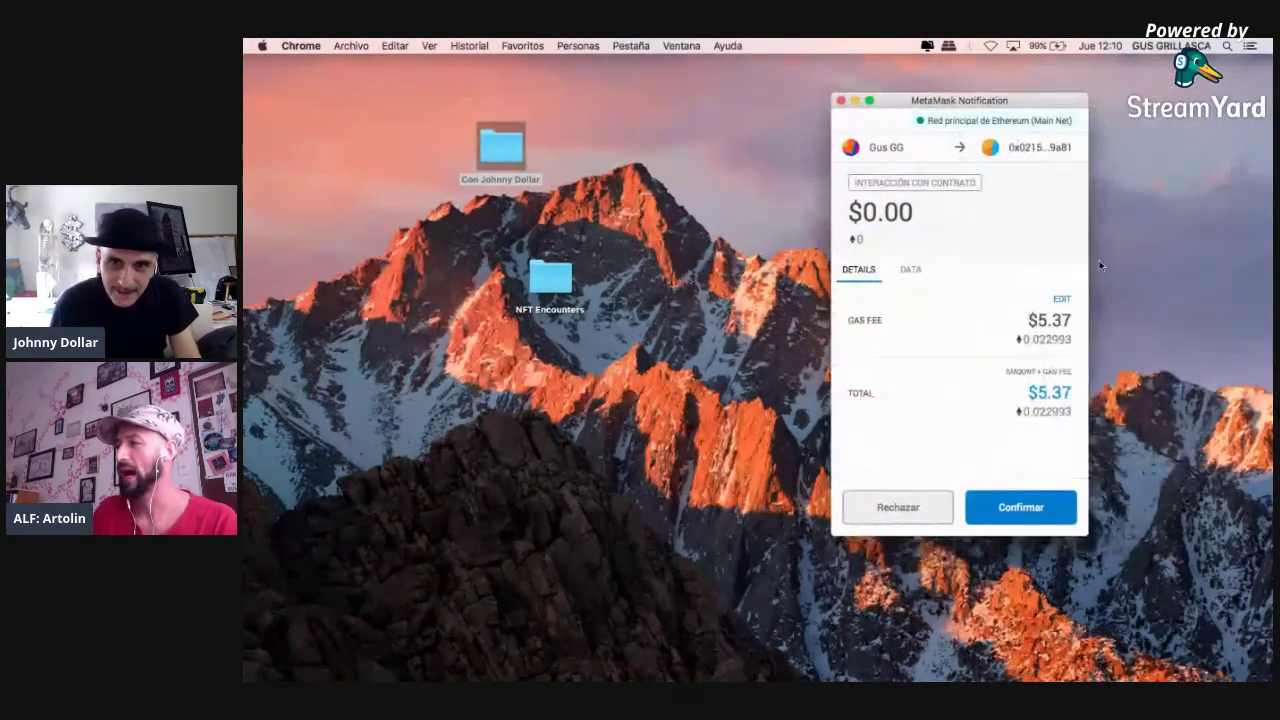
click(1061, 299)
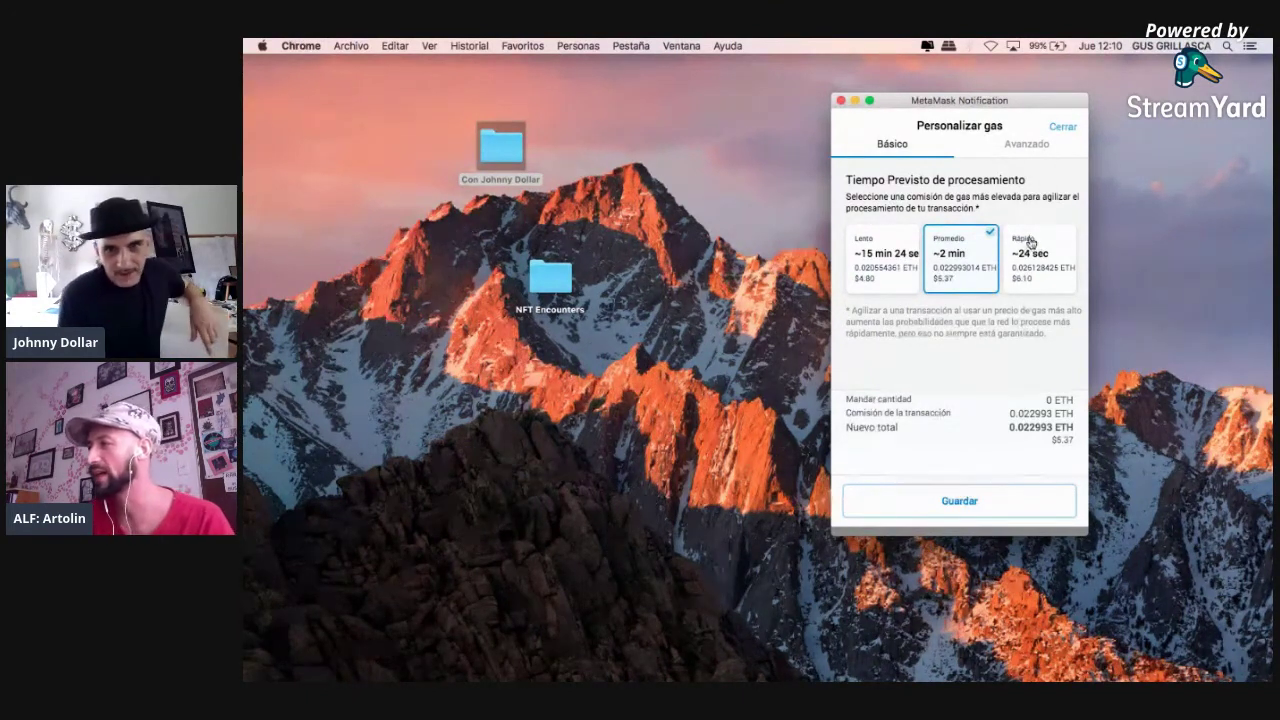
- Try custom gas prices of about 66.43 and 64.99 GWEI on the advanced live forecast graph
click(1015, 147)
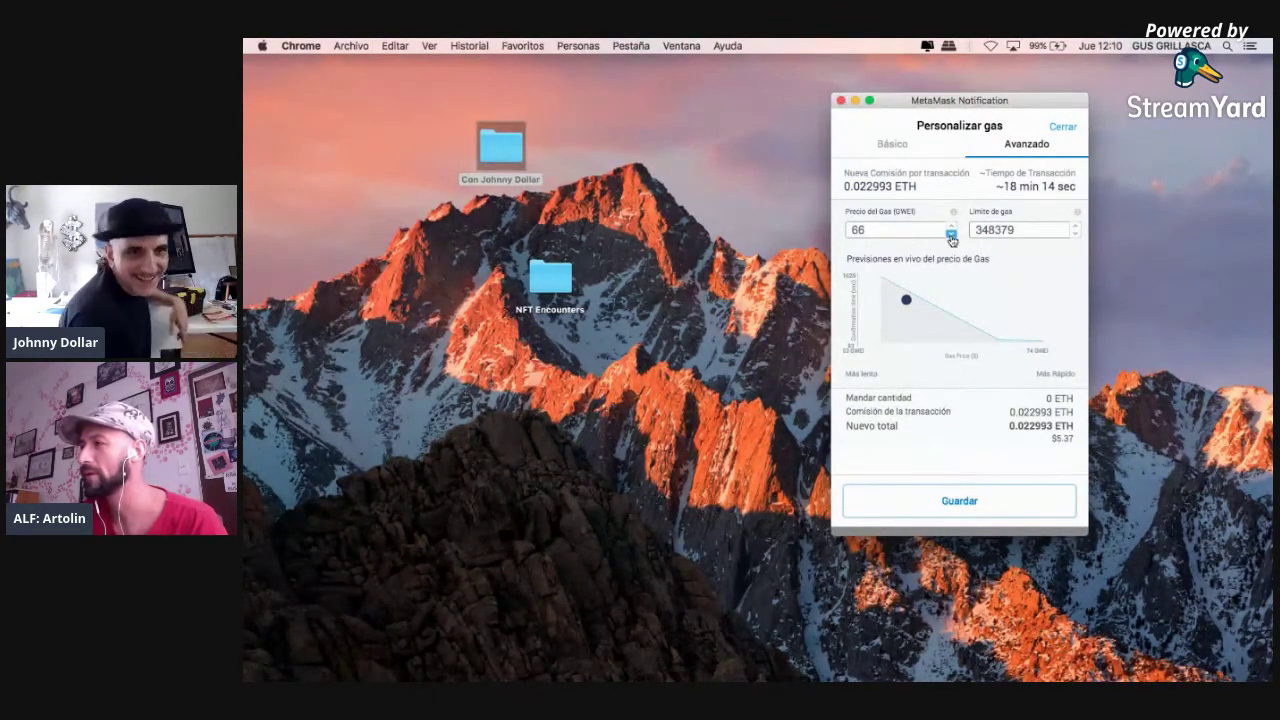
click(930, 318)
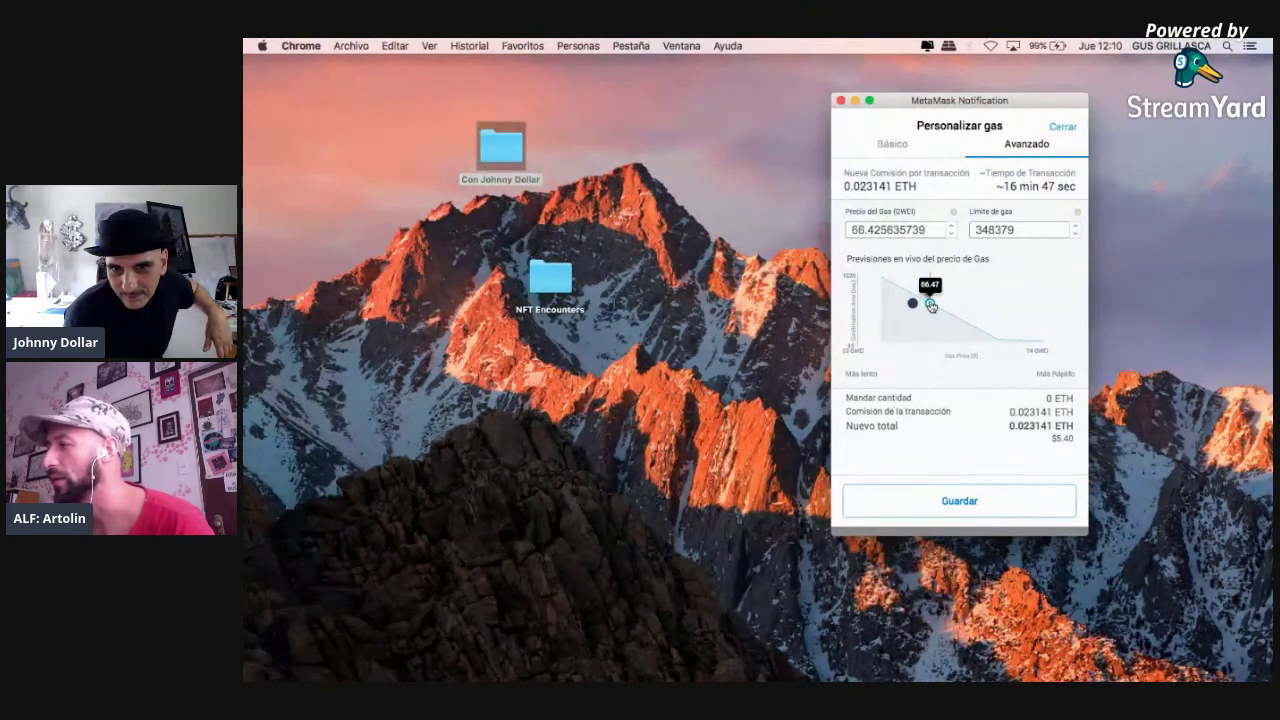
click(908, 294)
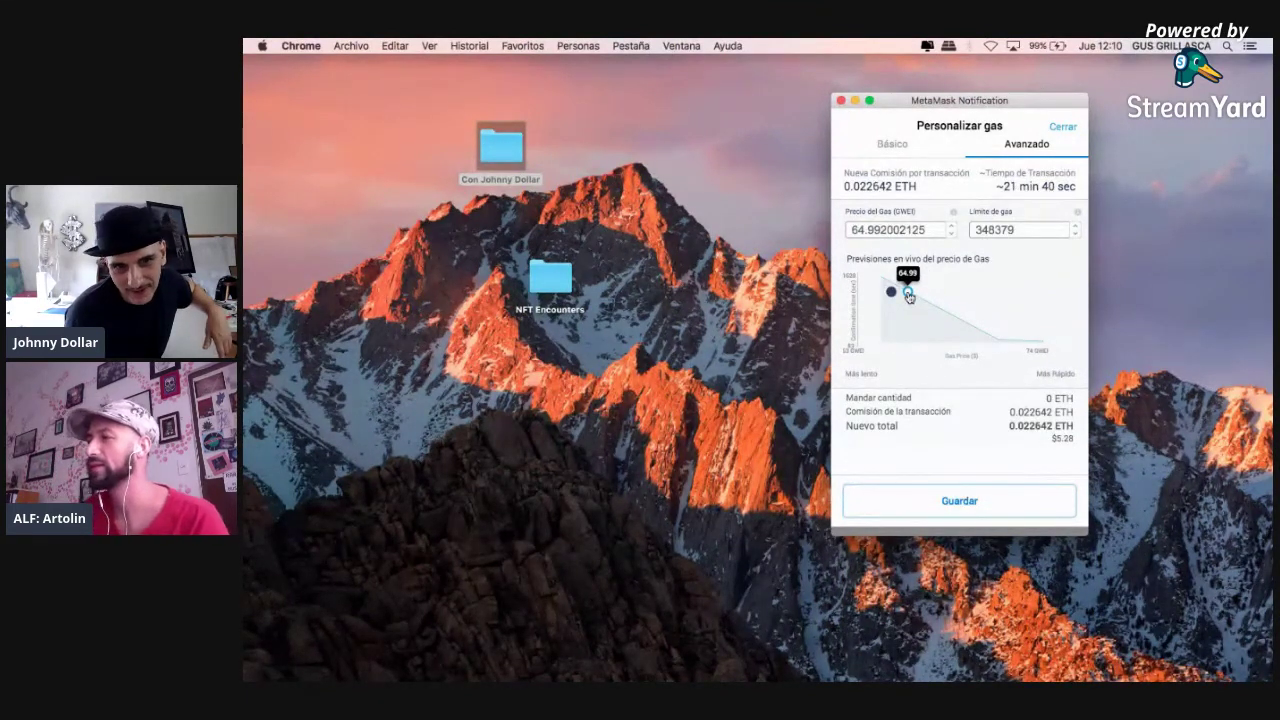
- Choose the average (Promedio) gas fee, save it and confirm the minting transaction
click(906, 150)
click(962, 264)
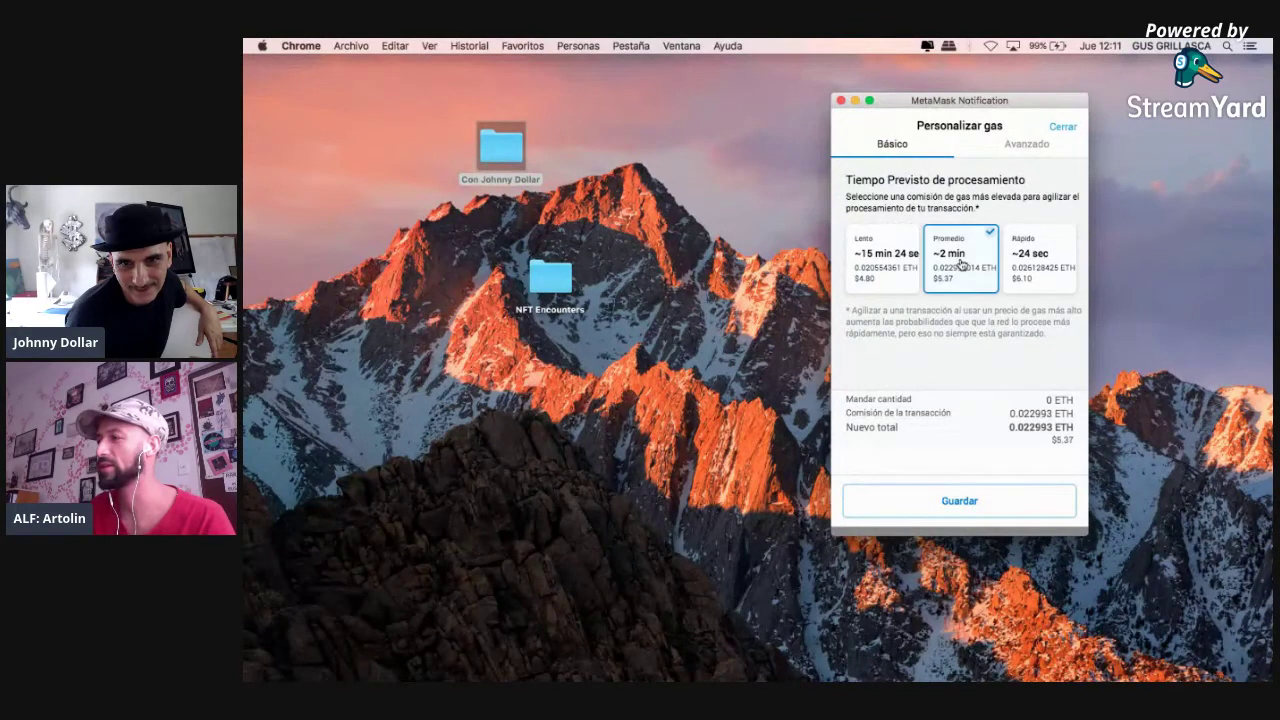
click(964, 506)
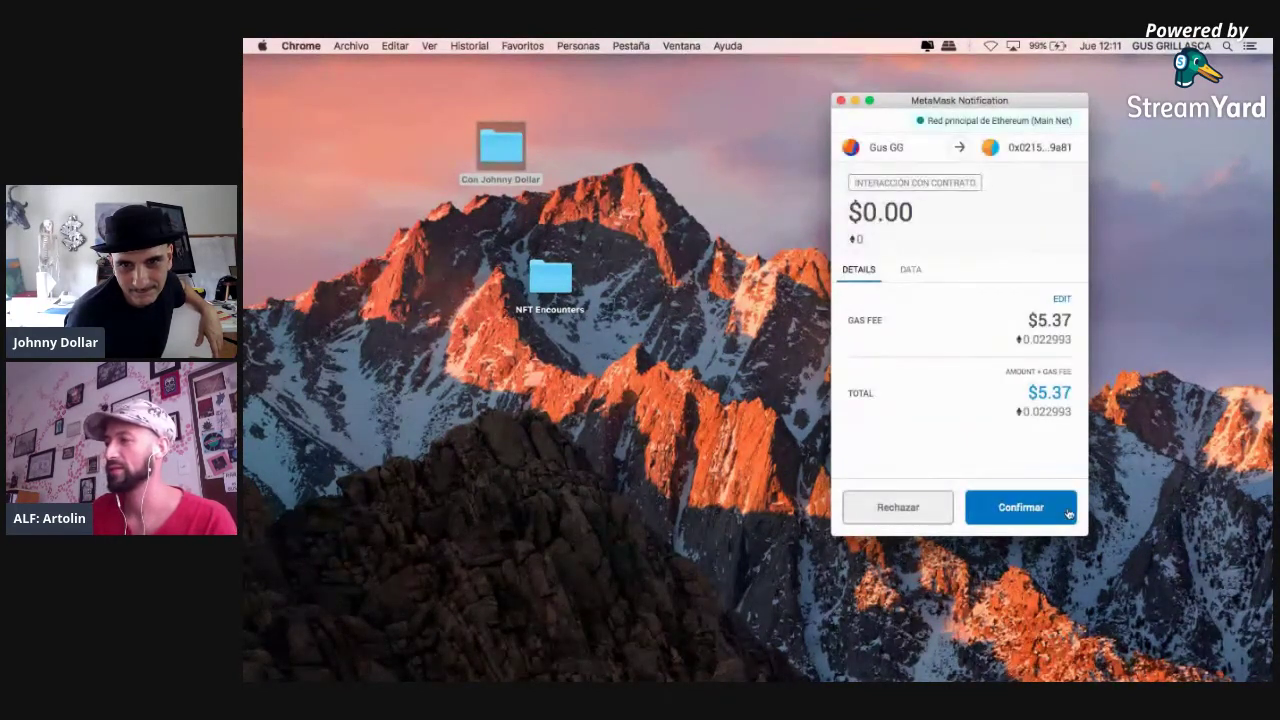
click(1032, 508)
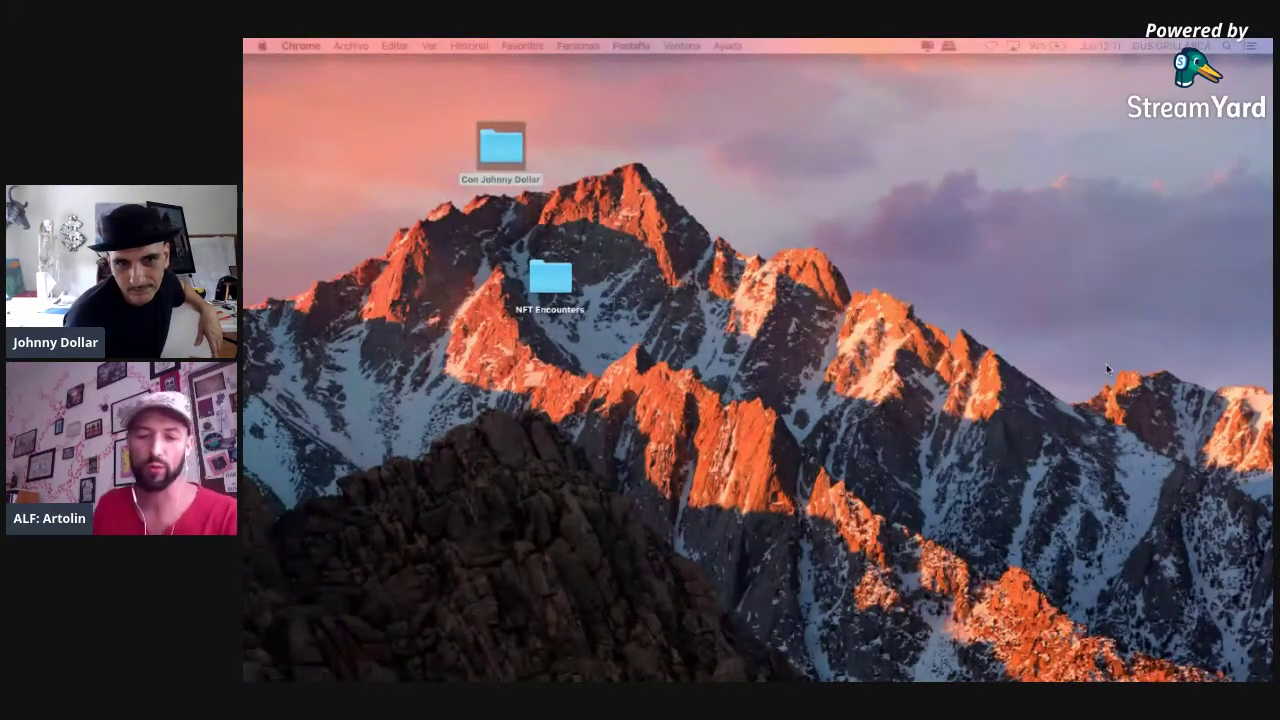
- Return to the ALF minting page, exit full screen and open the minted token's transaction on Etherscan
key(super+Tab)
key(super+Tab)
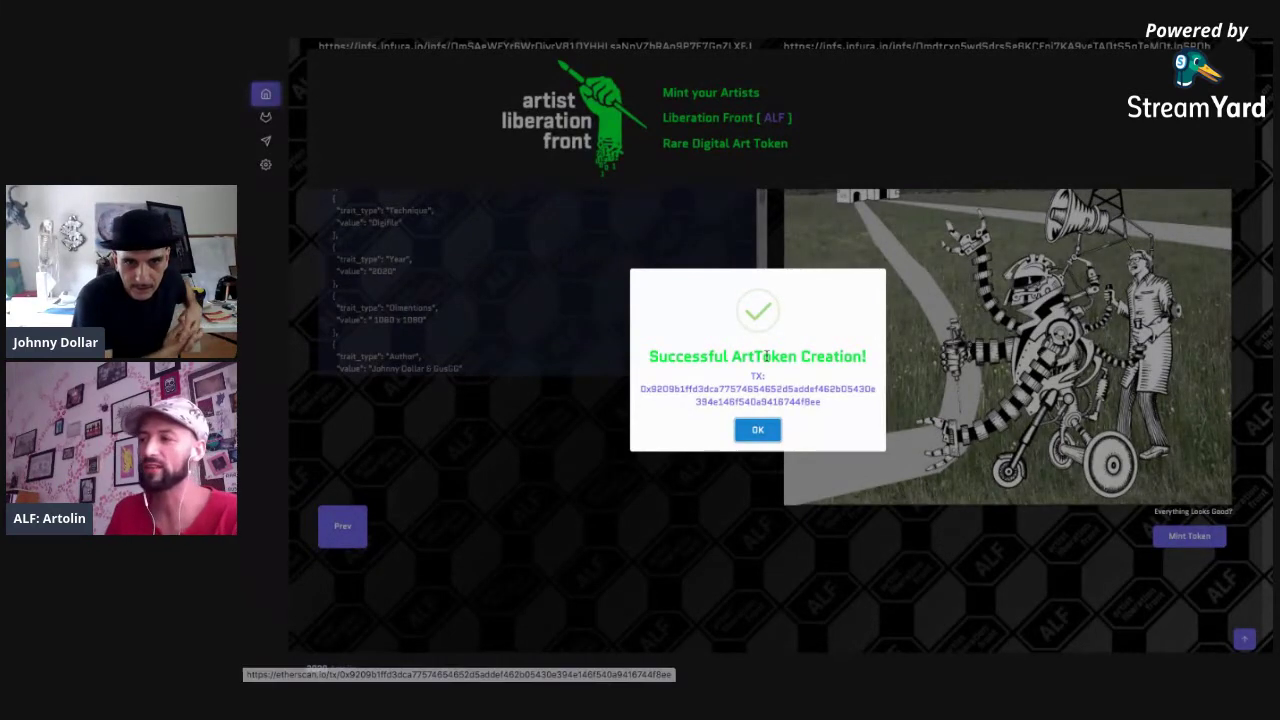
mouse_move(338, 42)
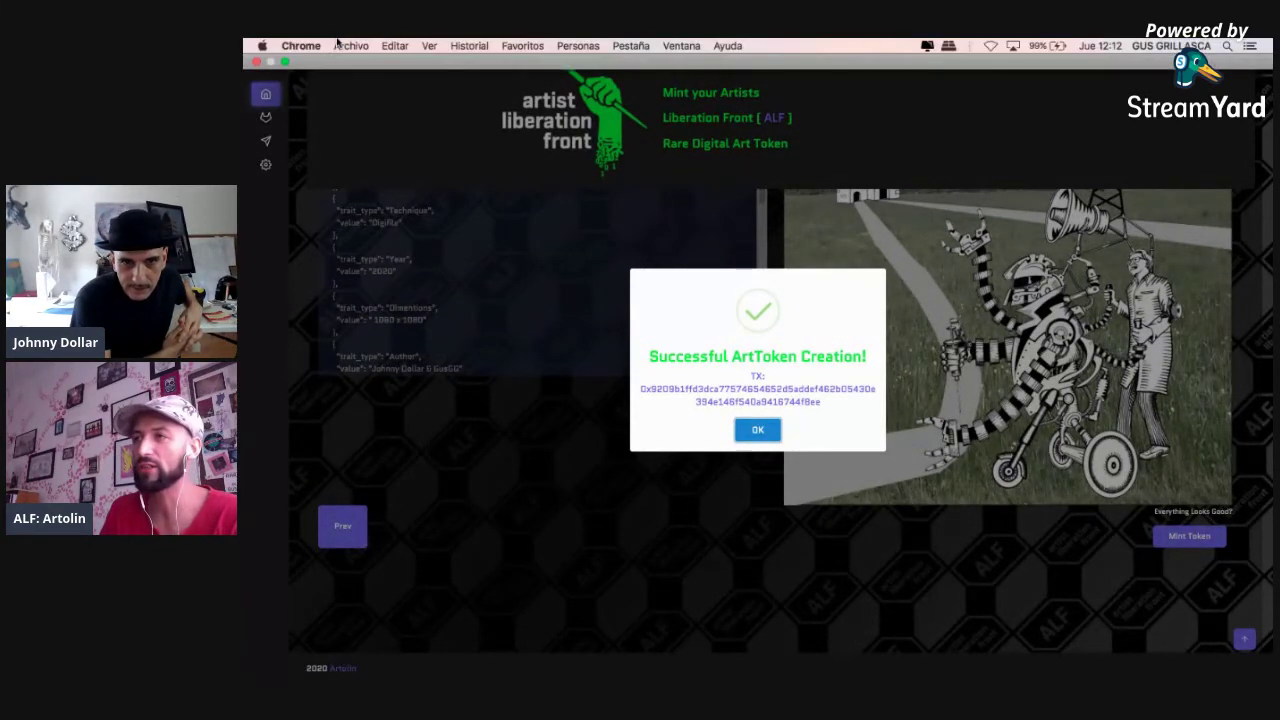
click(287, 62)
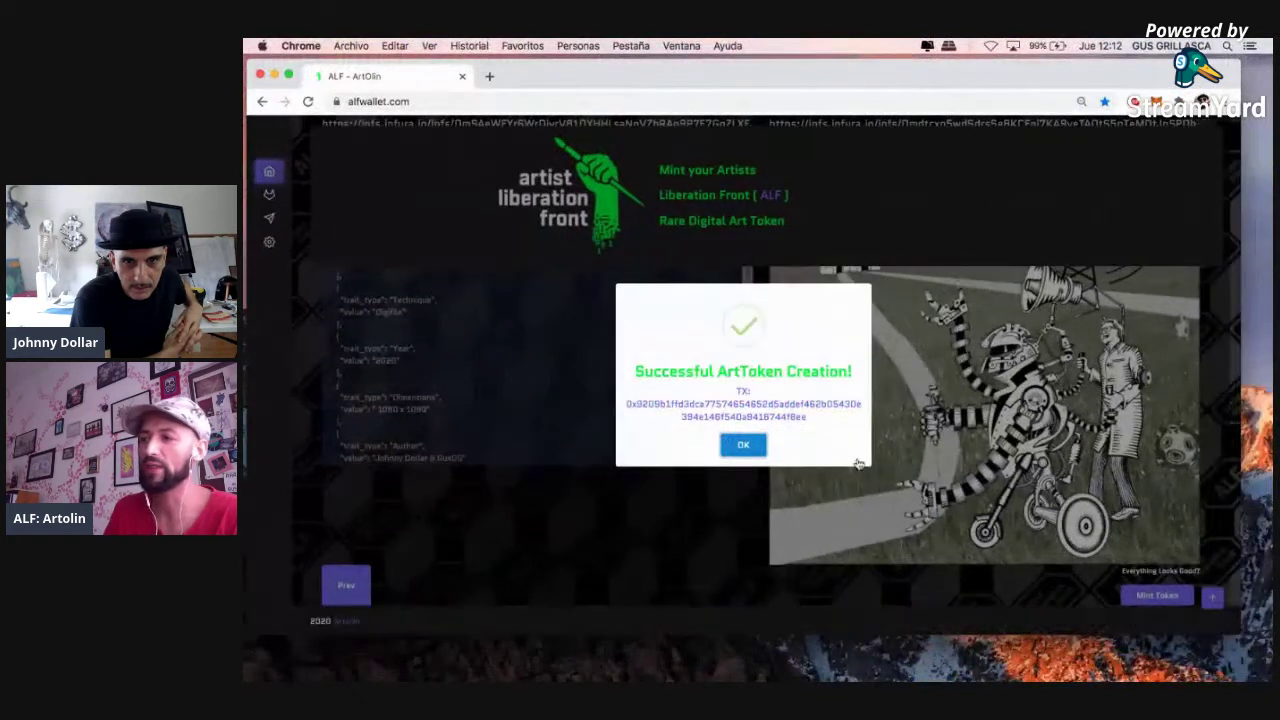
click(750, 410)
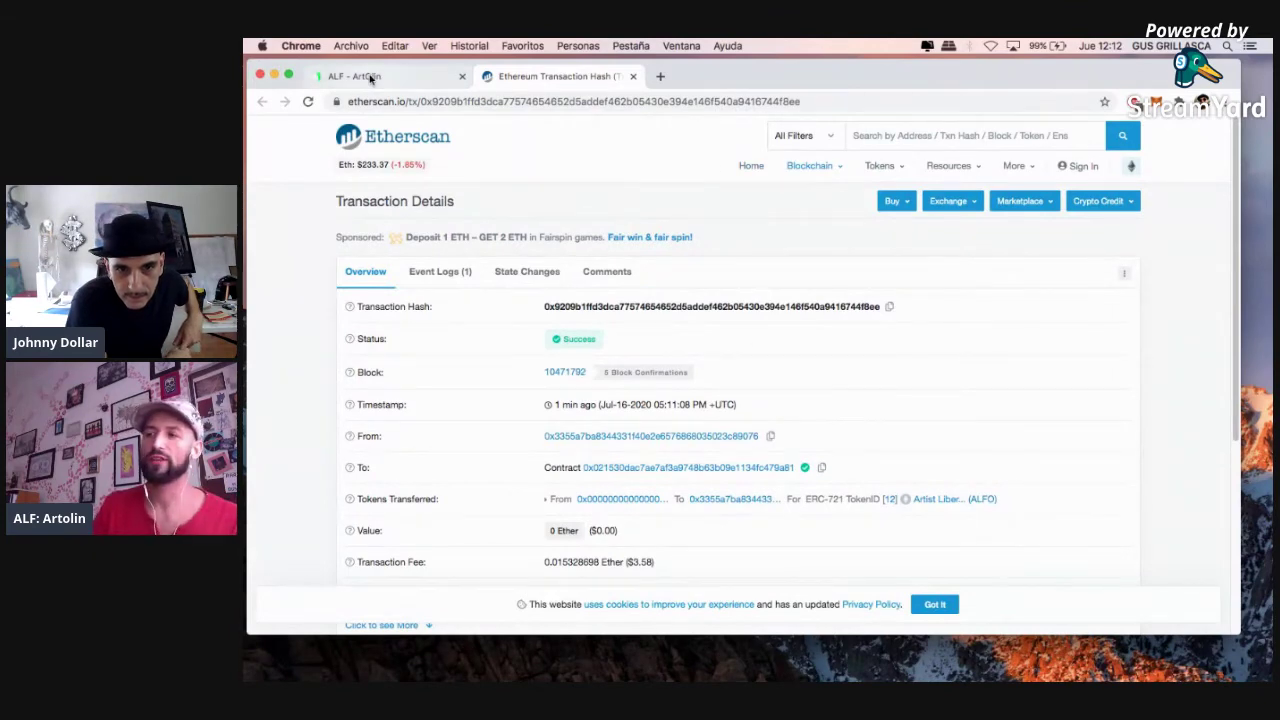
- Revisit the ALF page and load opensea.io in a new browser tab
click(360, 76)
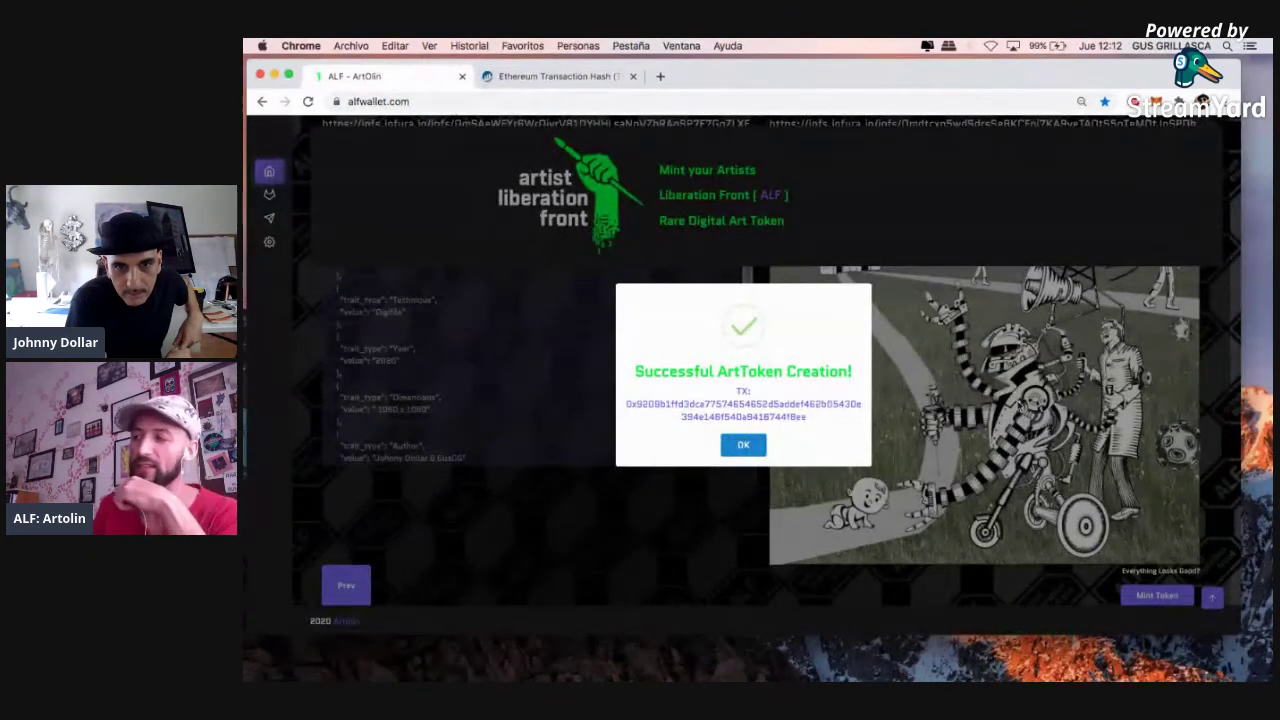
click(660, 77)
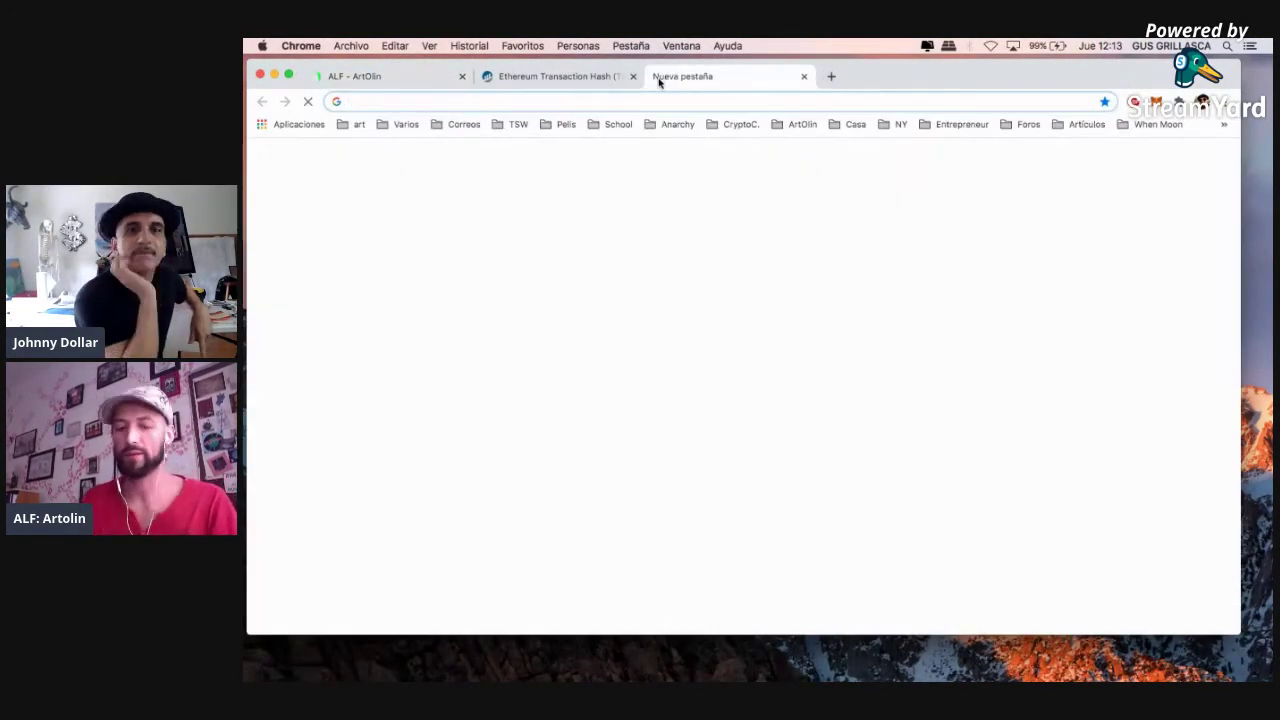
text(opensea.io)
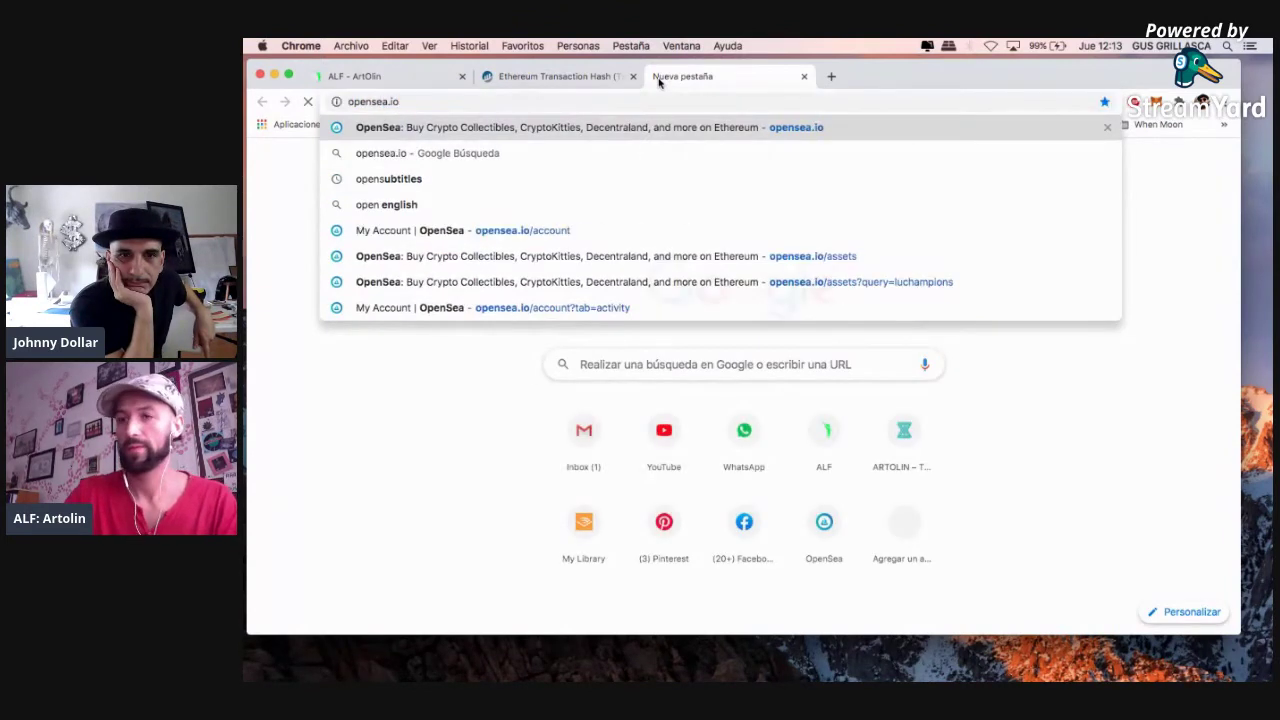
key(Return)
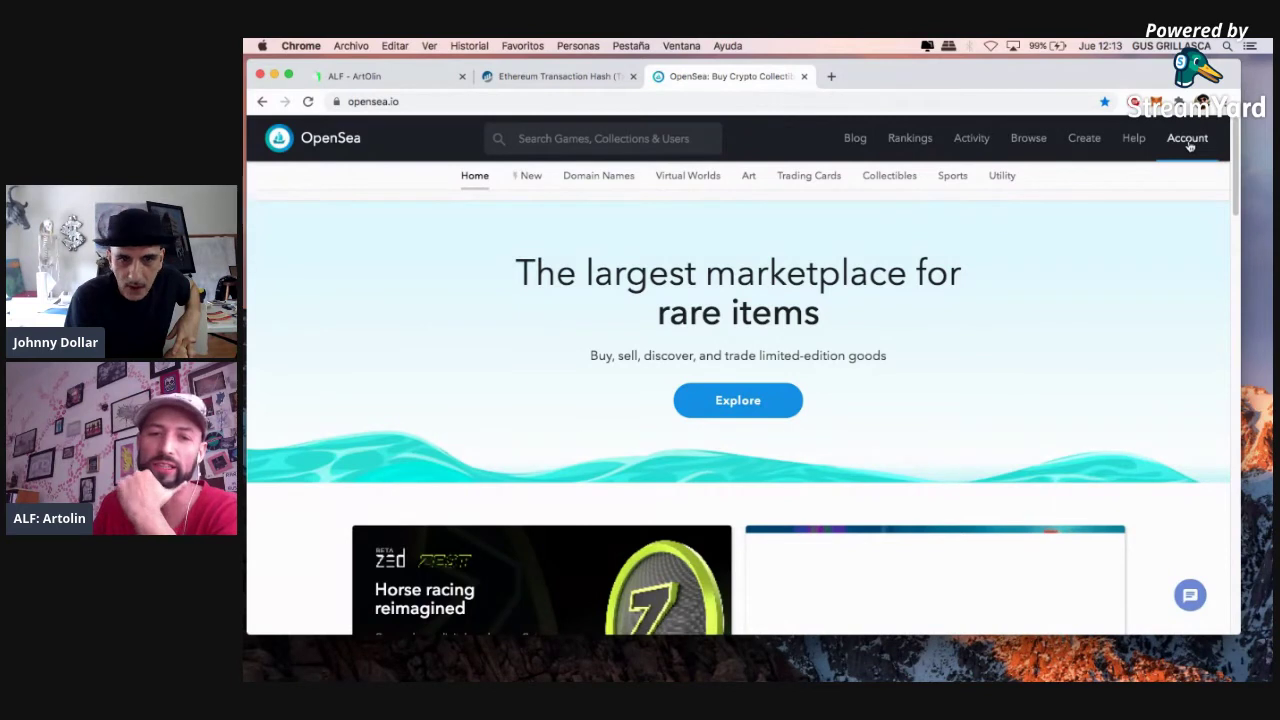
- Open the account's activity page, sign in by connecting the MetaMask wallet, and dismiss the leftover MetaMask notification
click(1189, 146)
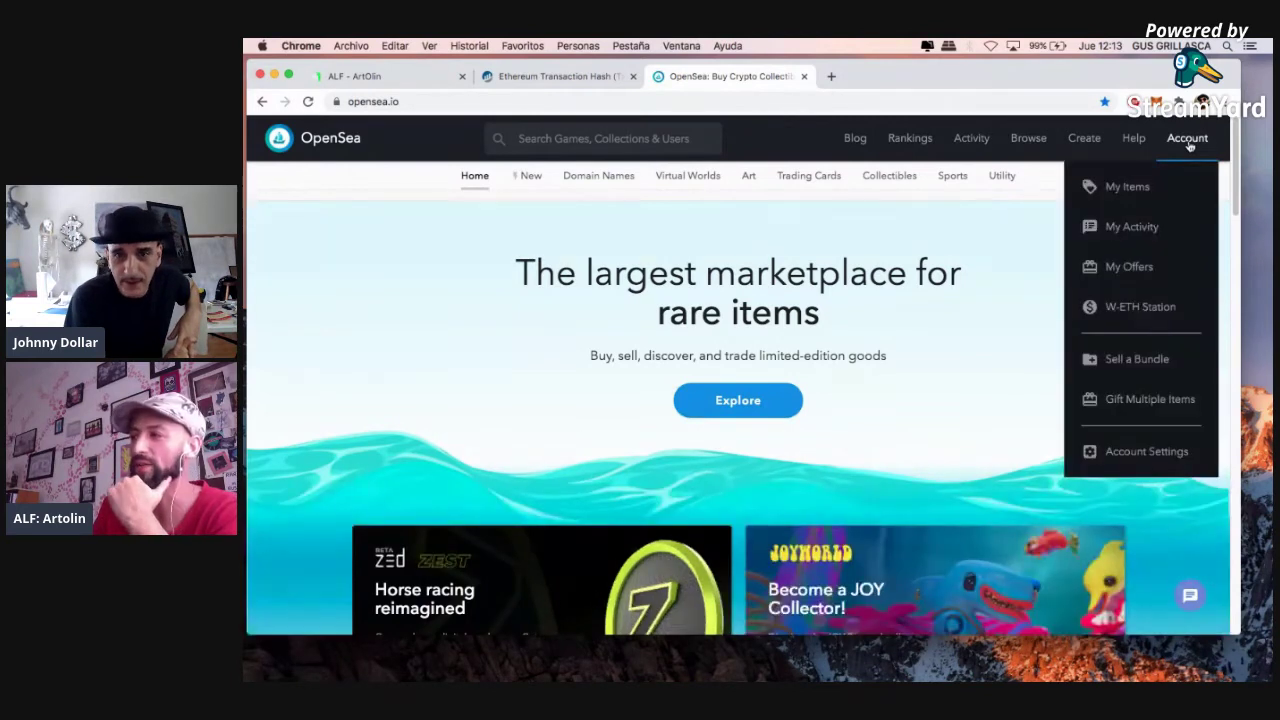
click(1132, 227)
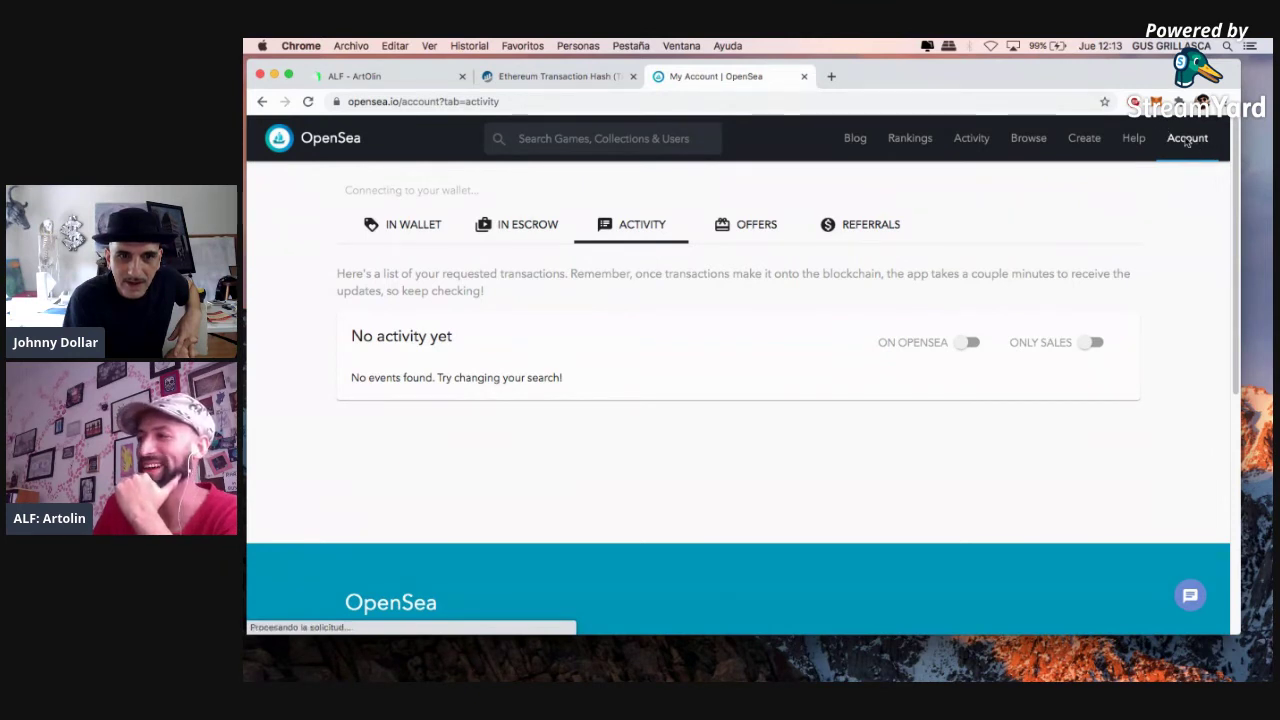
mouse_move(1190, 145)
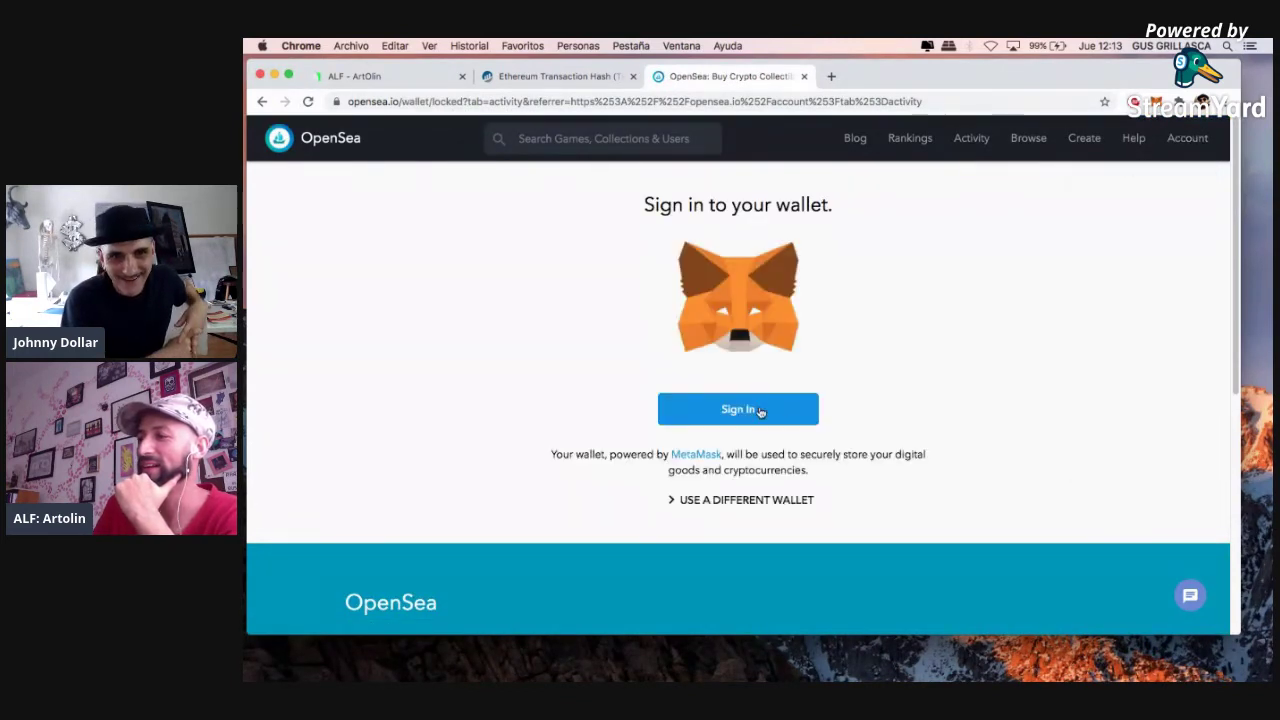
click(759, 410)
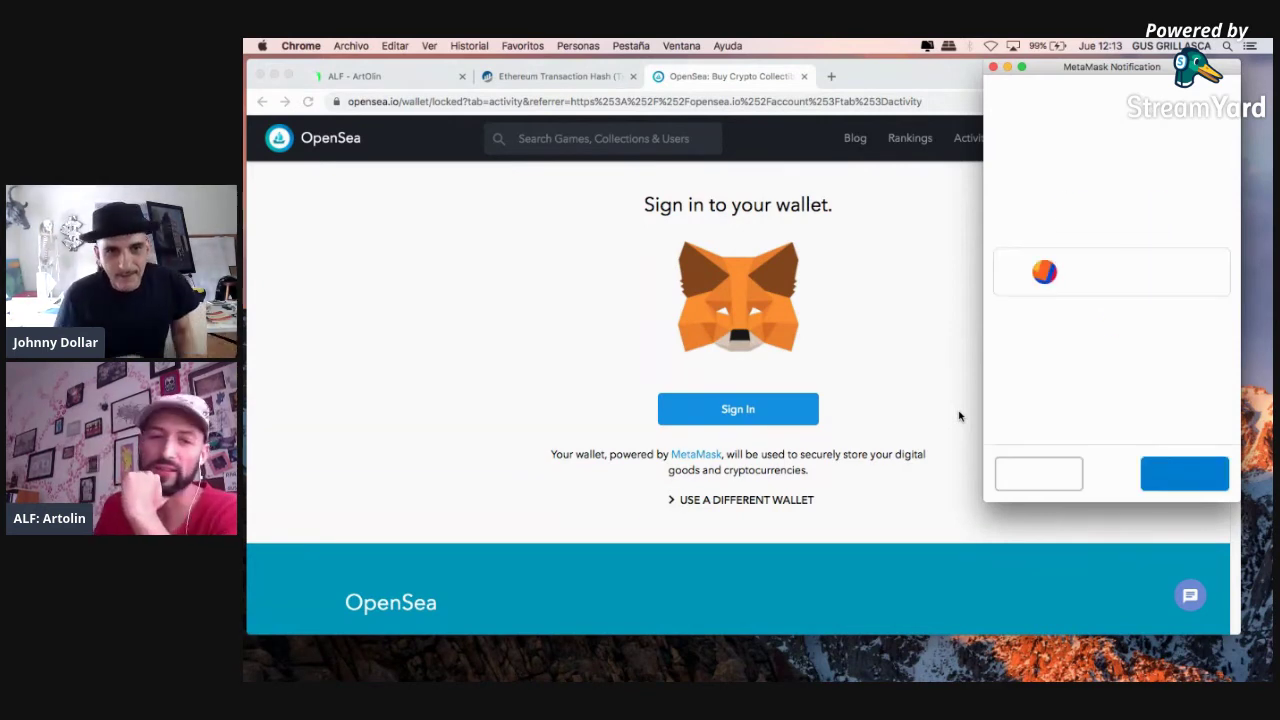
click(1180, 478)
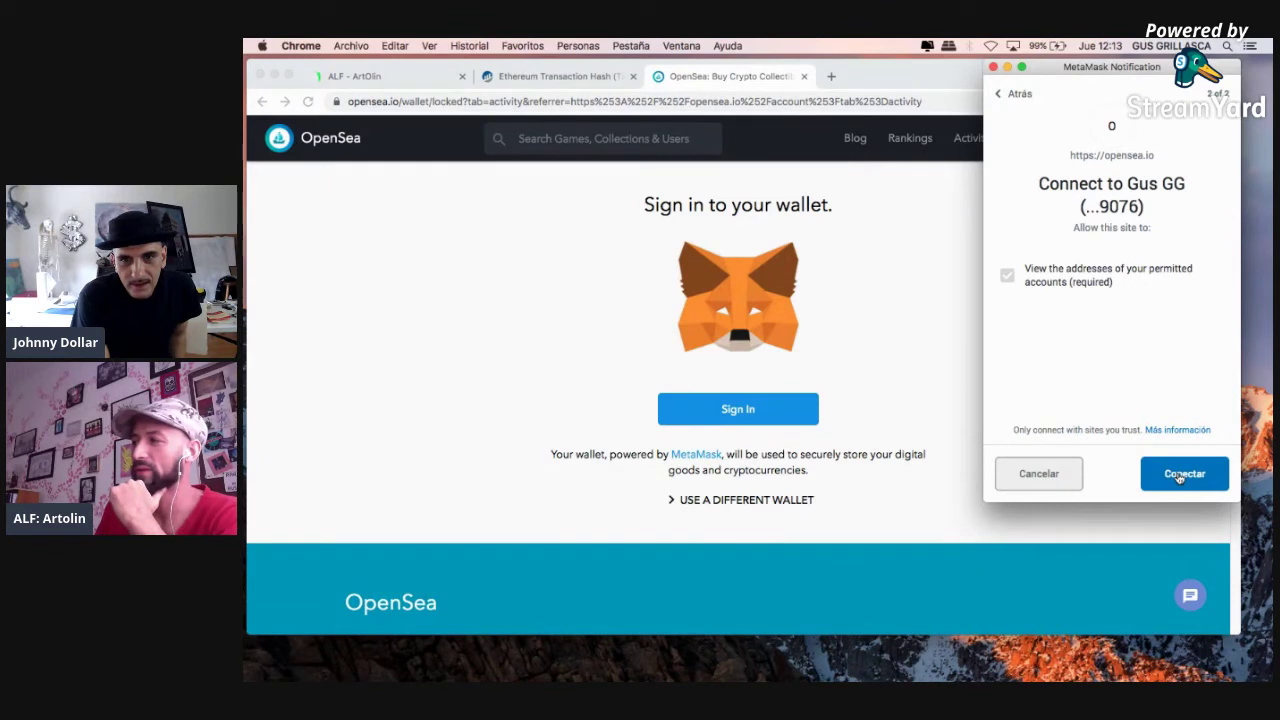
click(1180, 478)
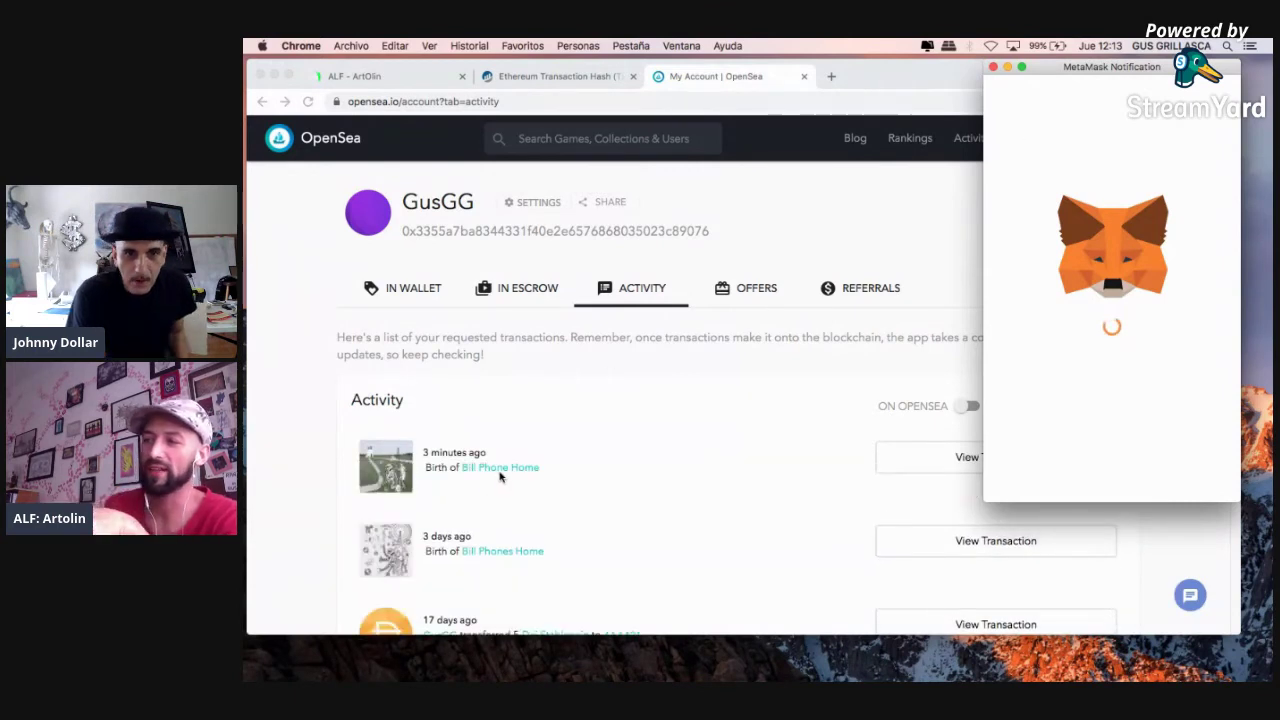
click(993, 68)
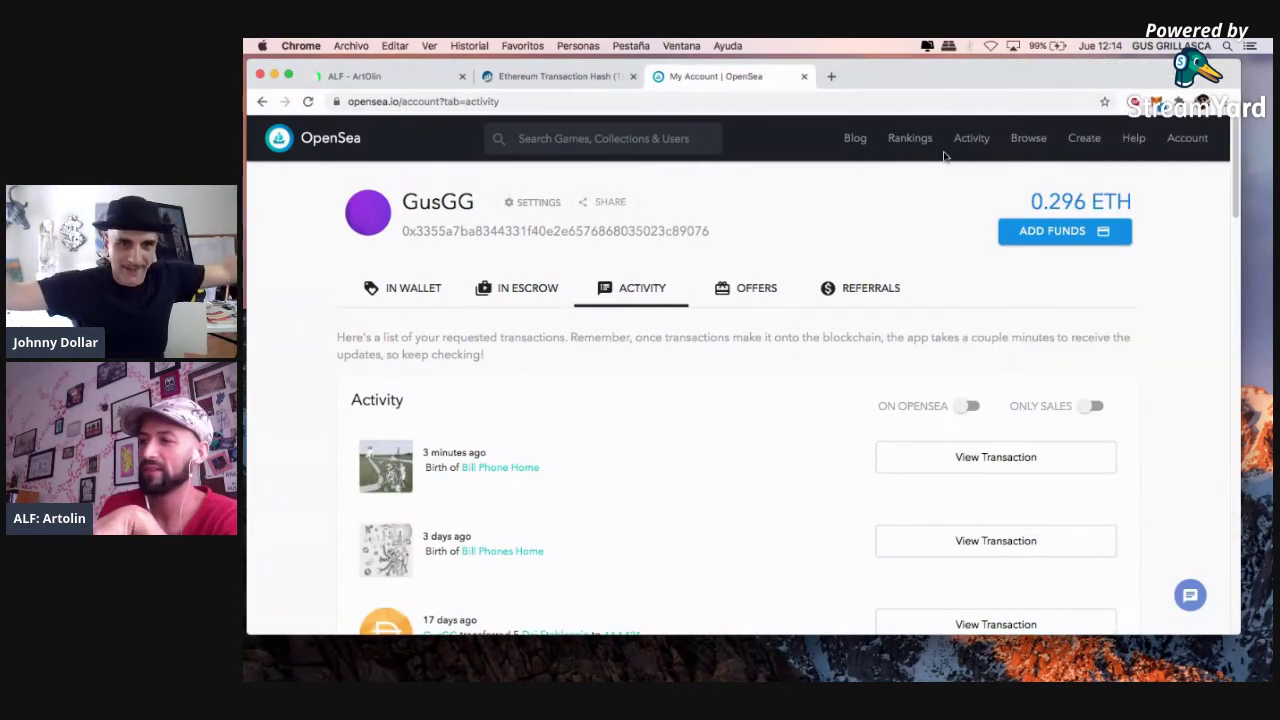
- Open the newly minted Bill Phone Home token from the activity list and review its properties
click(495, 470)
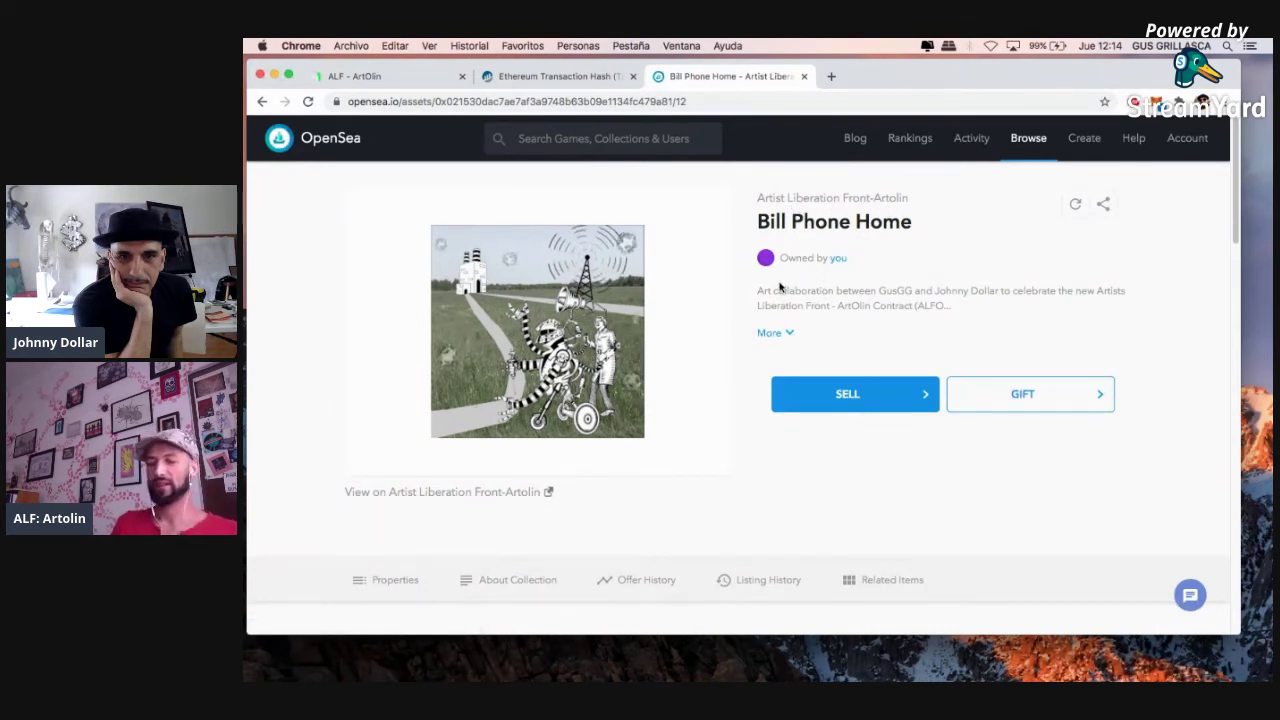
scroll(728, 312, down, 5)
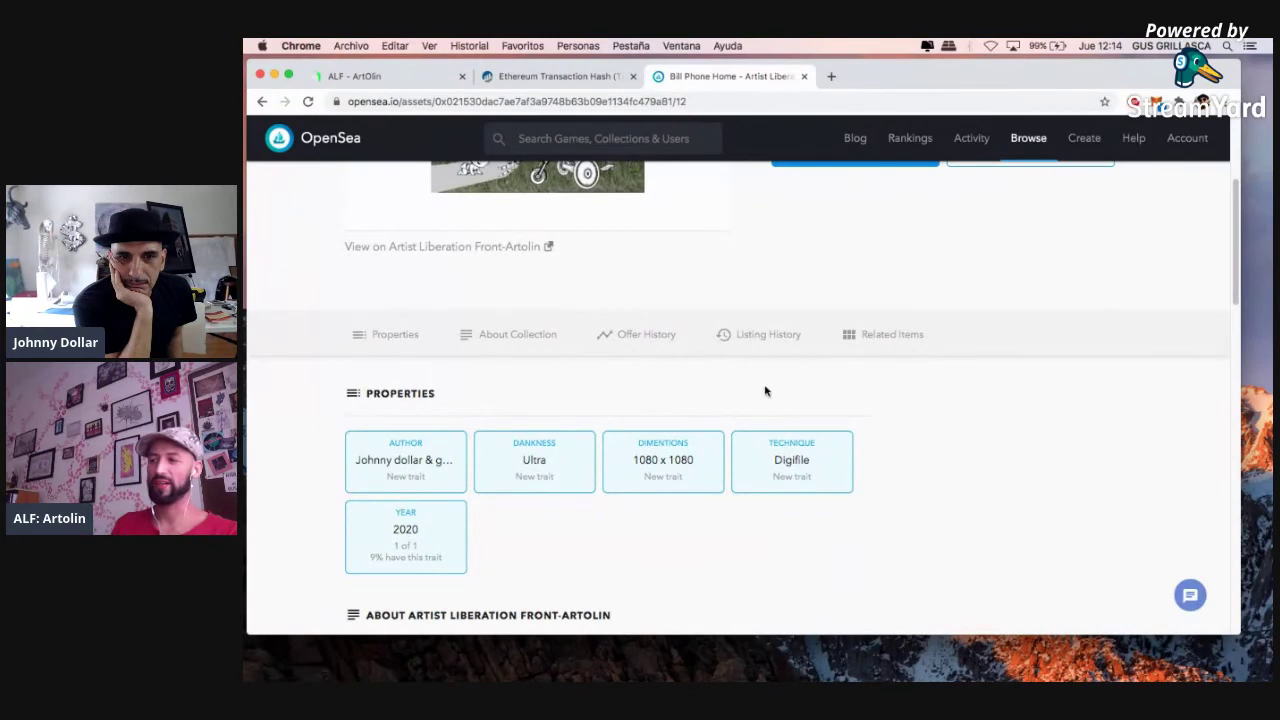
scroll(735, 360, up, 5)
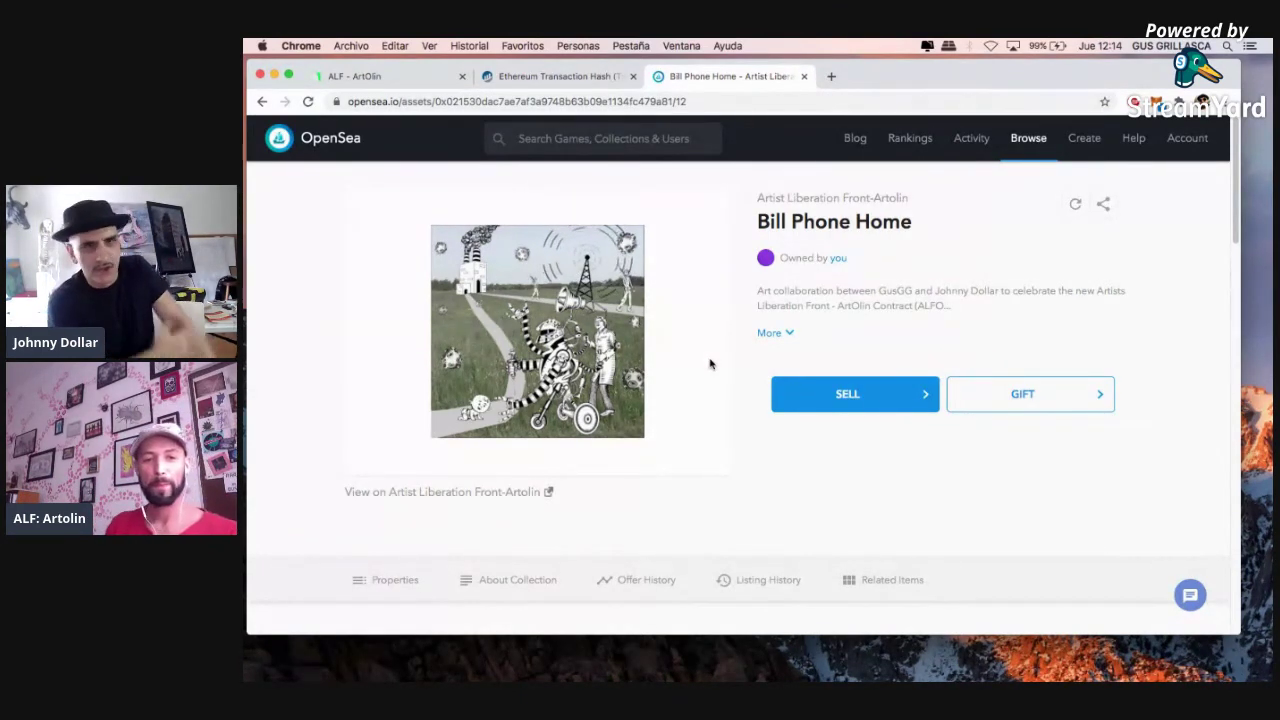
- Check the current date on the system clock and view the Bill Phone Home artwork enlarged
click(1094, 45)
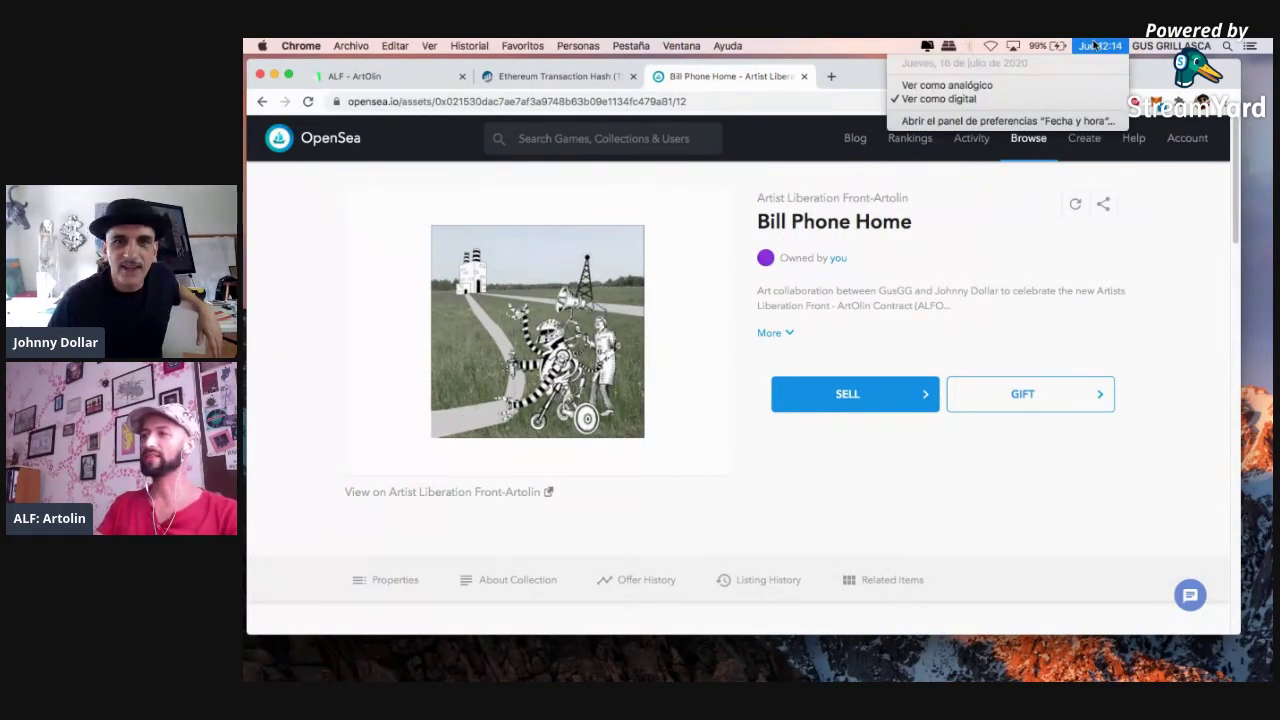
click(1094, 45)
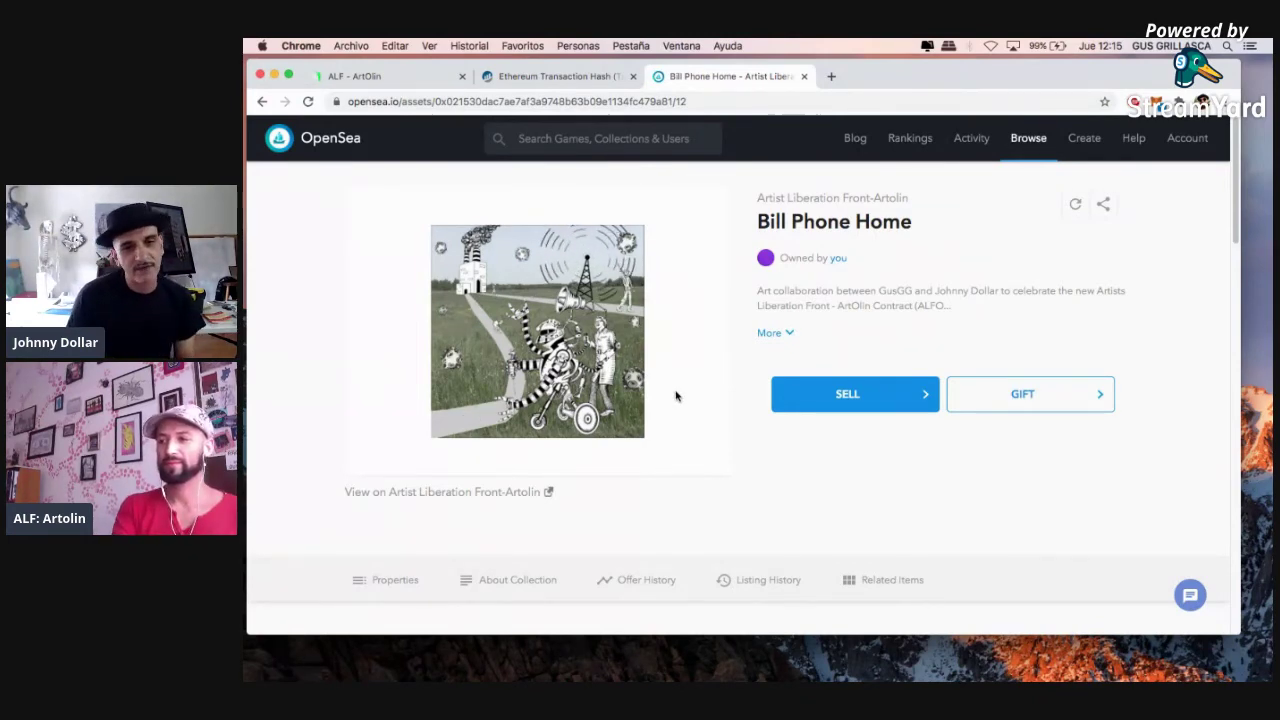
scroll(675, 396, up, 5)
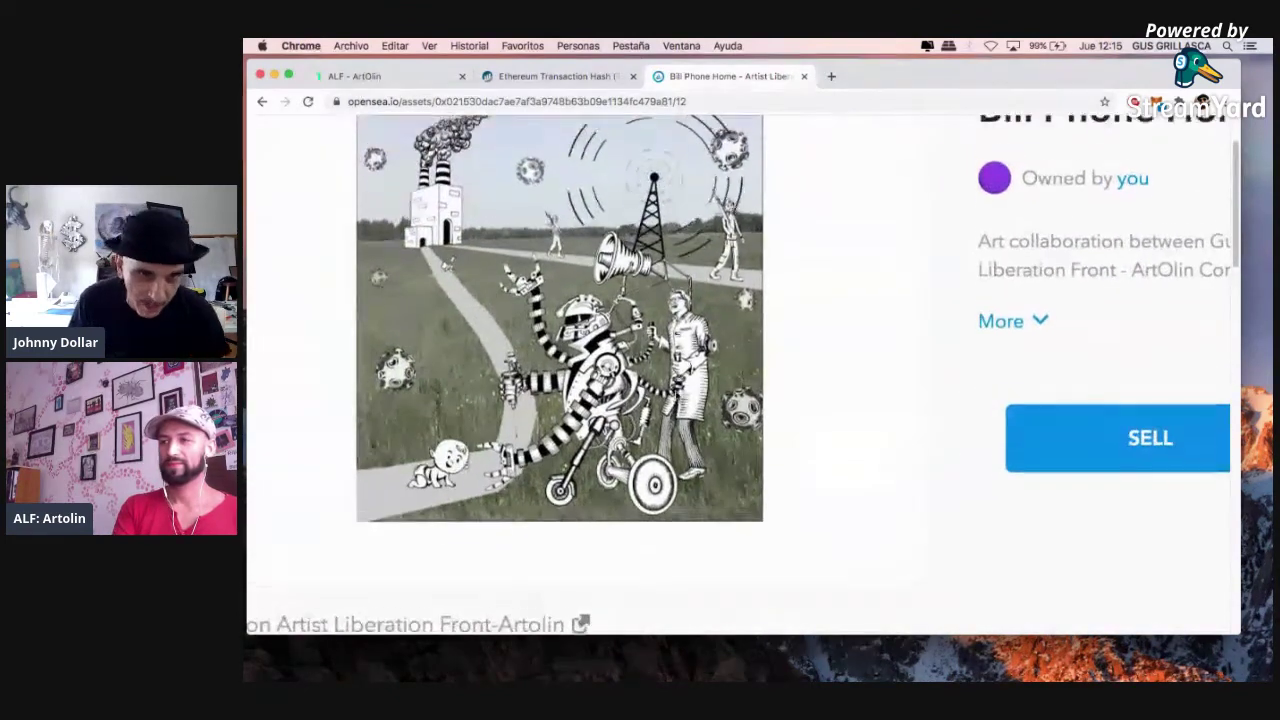
scroll(675, 396, up, 1)
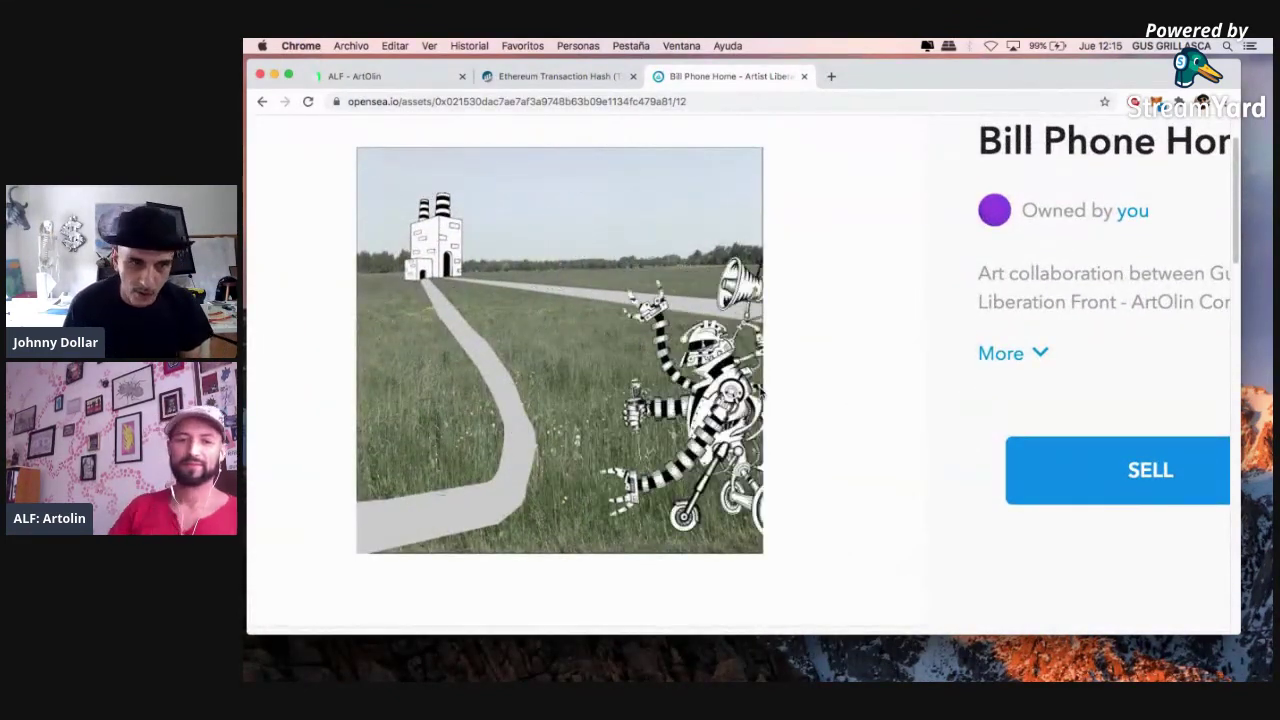